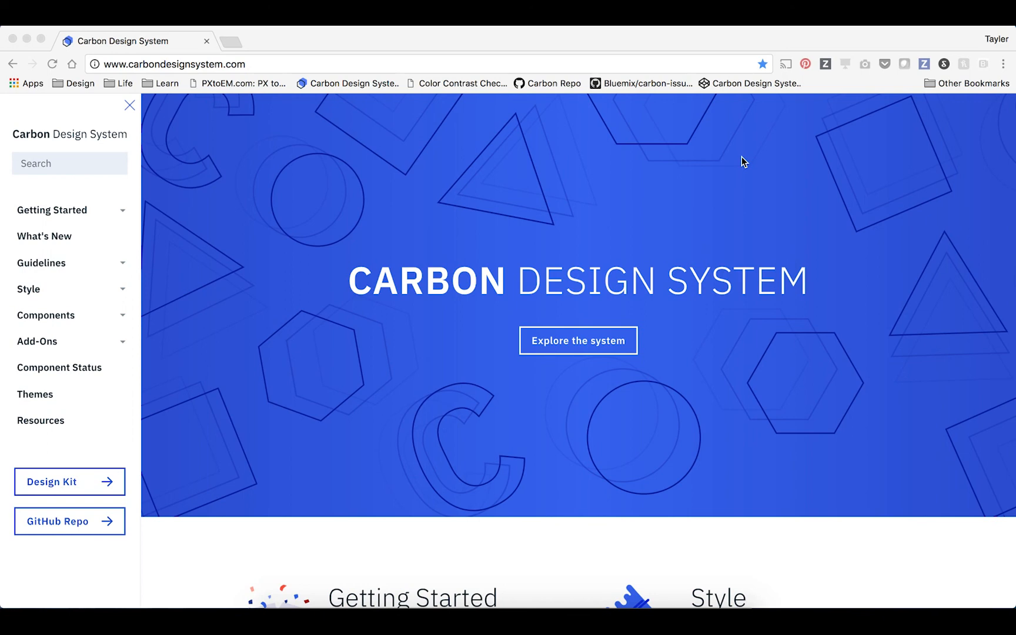
# Open the Carbon Design Kit repository from the Carbon site's navigation and download it as a ZIP.
pyautogui.click(95, 445)
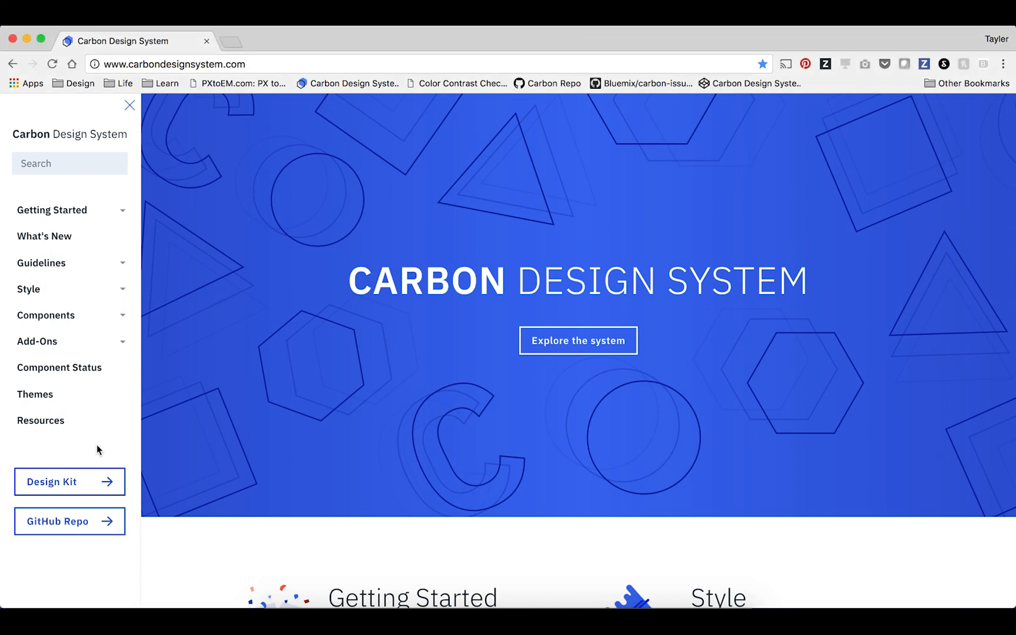
pyautogui.click(79, 499)
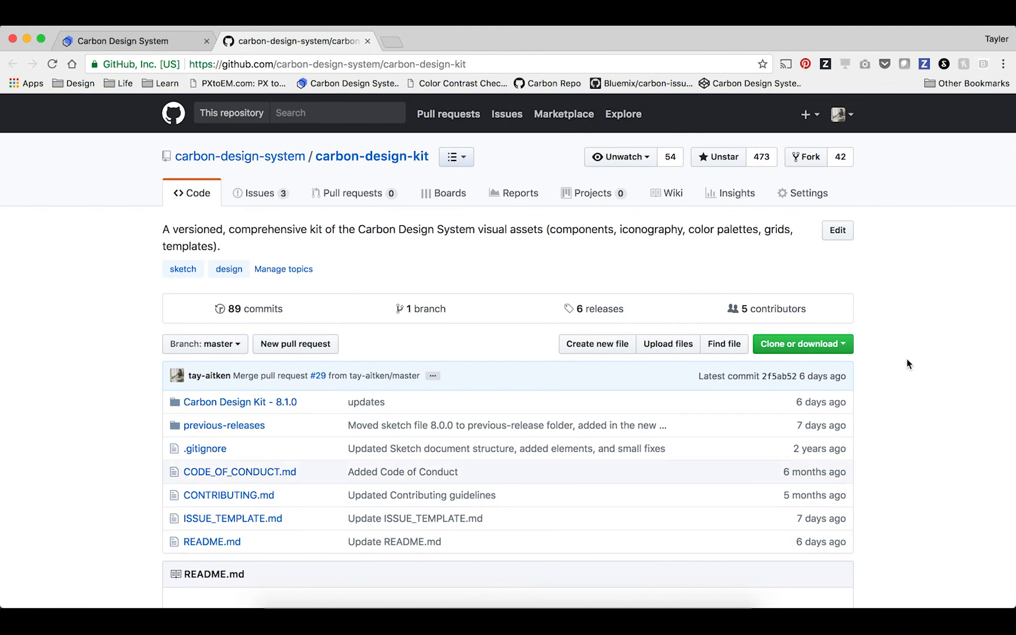
pyautogui.click(827, 348)
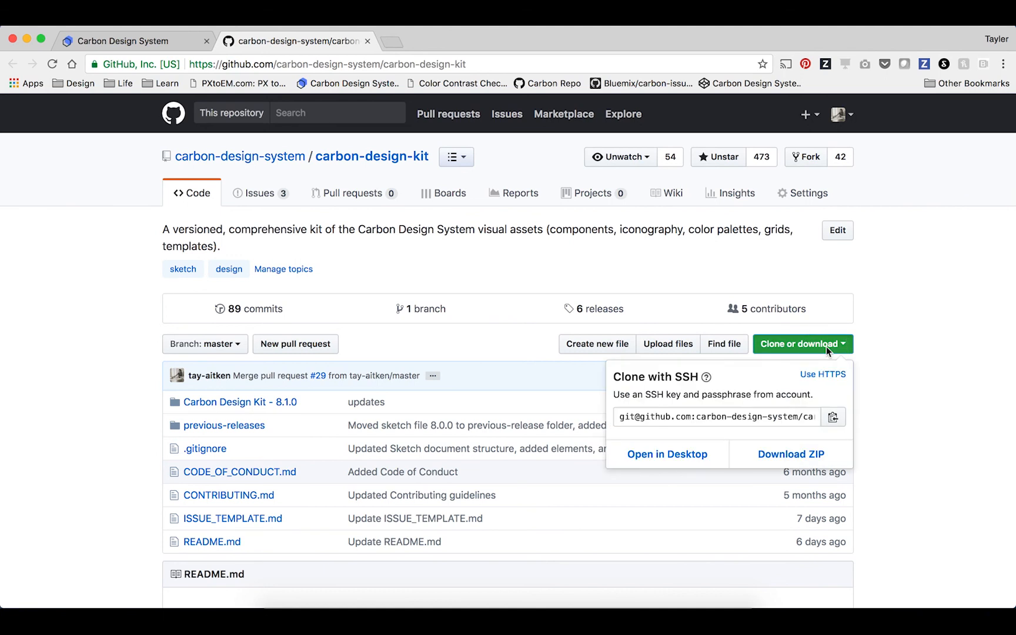
pyautogui.click(803, 465)
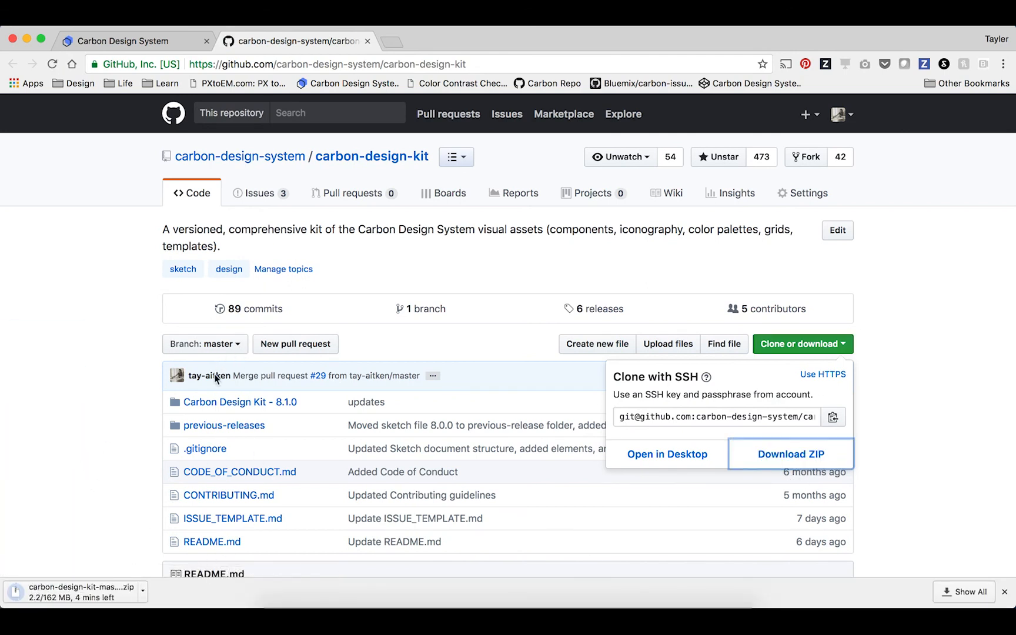
pyautogui.click(454, 266)
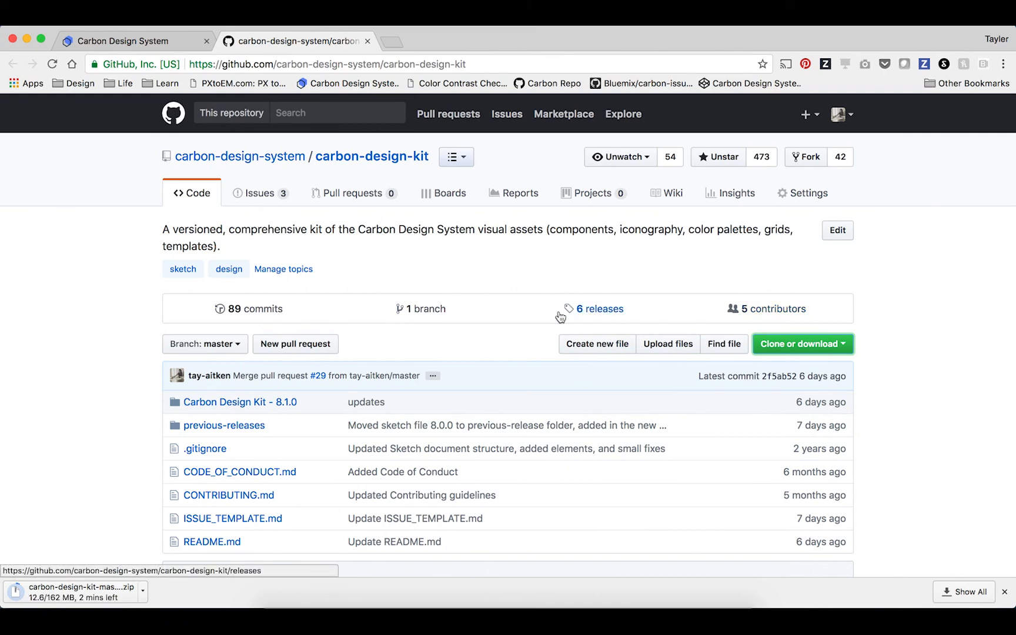
# Open the carbon-design-kit releases page and read through the 8.1.0 assets and What's New documentation.
pyautogui.click(590, 314)
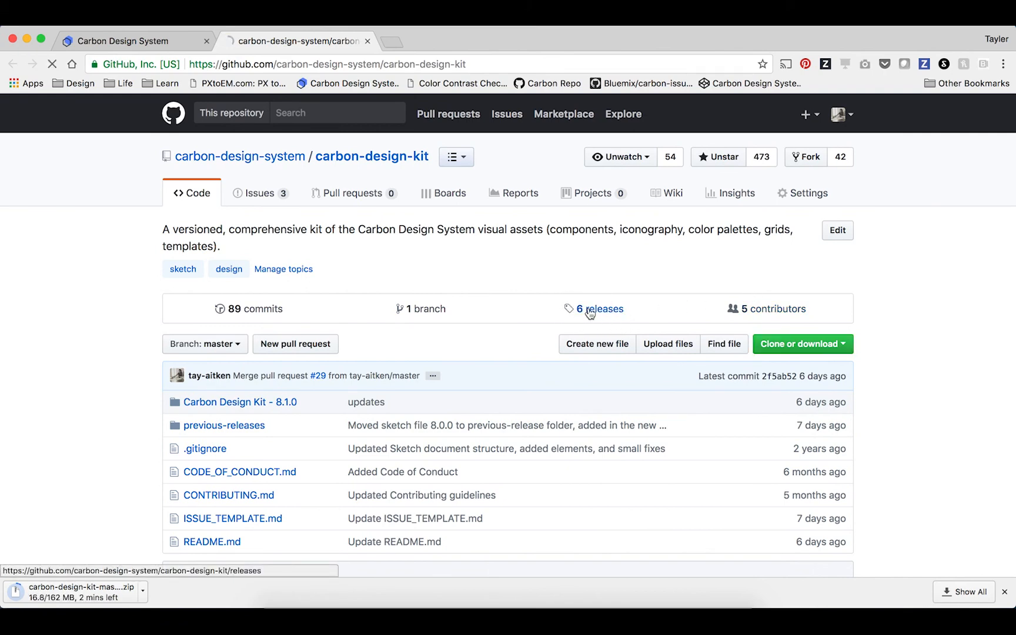
pyautogui.scroll(-2, 978, 318)
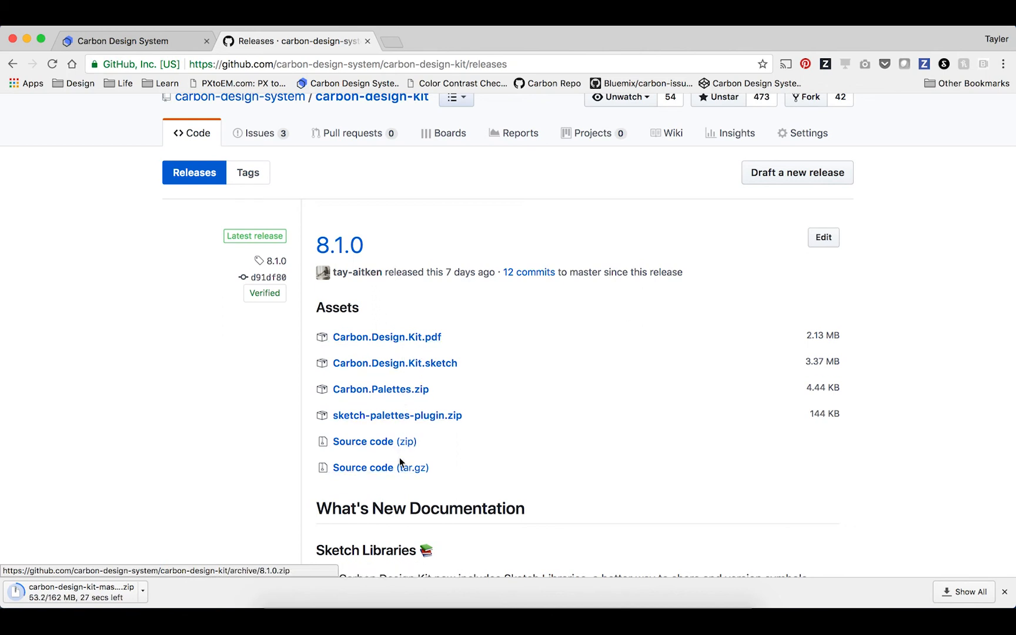
pyautogui.scroll(-3, 521, 407)
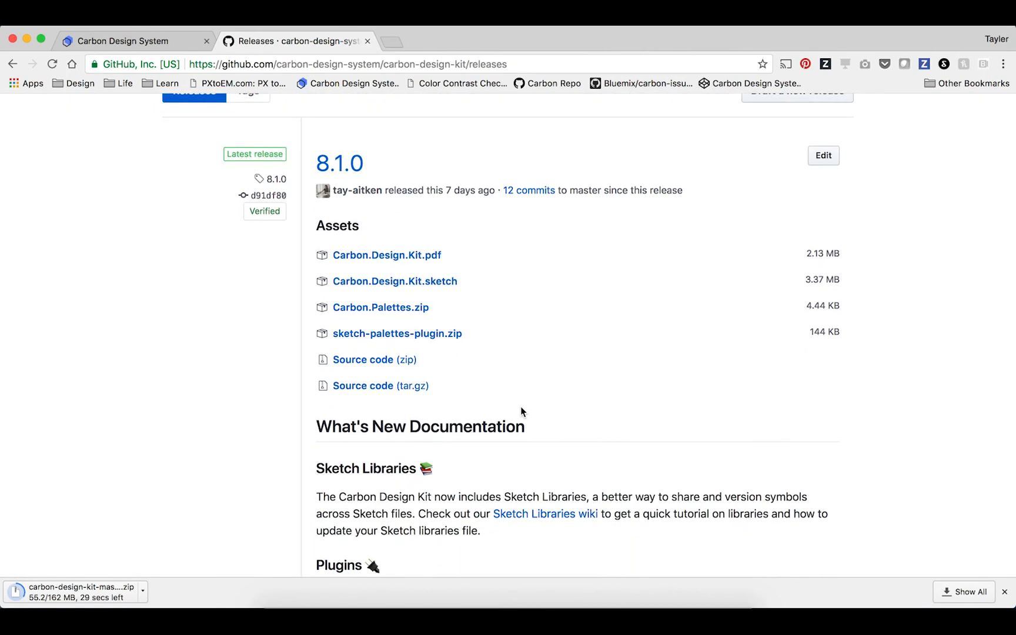
pyautogui.scroll(-3, 521, 406)
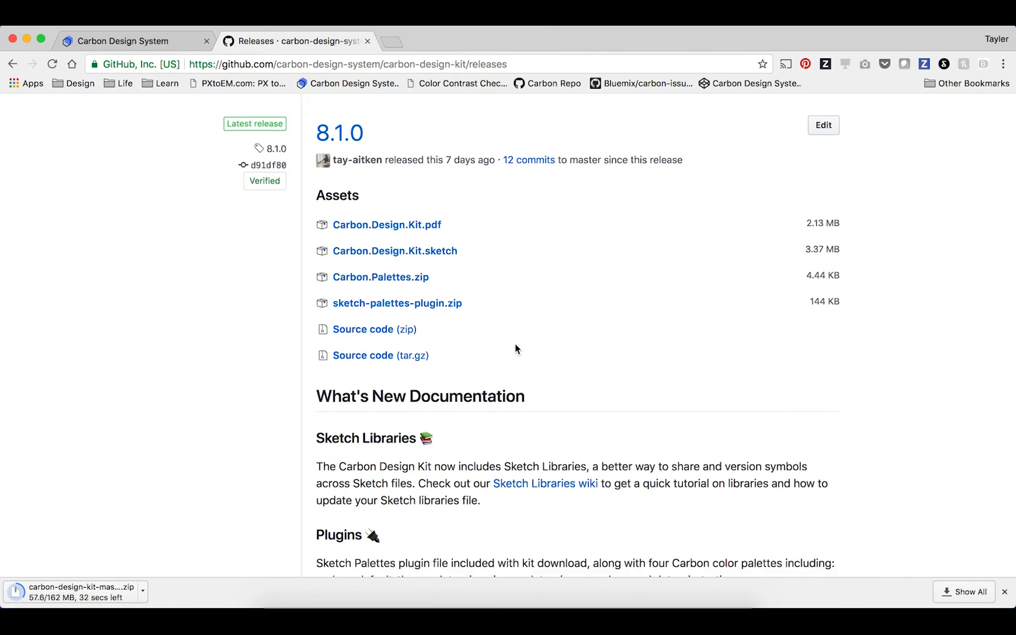
pyautogui.scroll(-7, 515, 347)
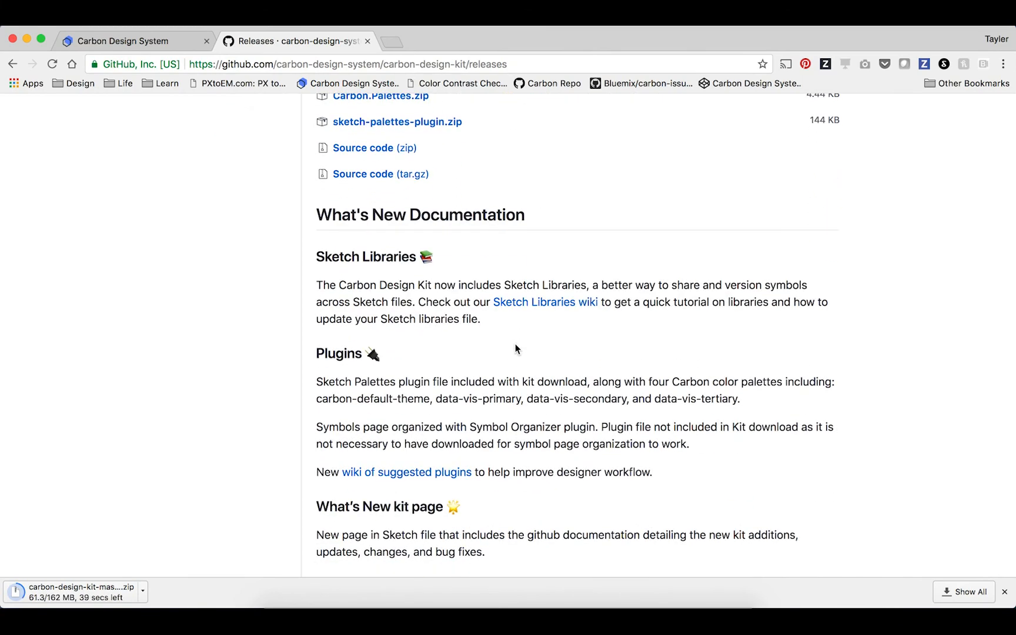
pyautogui.scroll(-4, 515, 348)
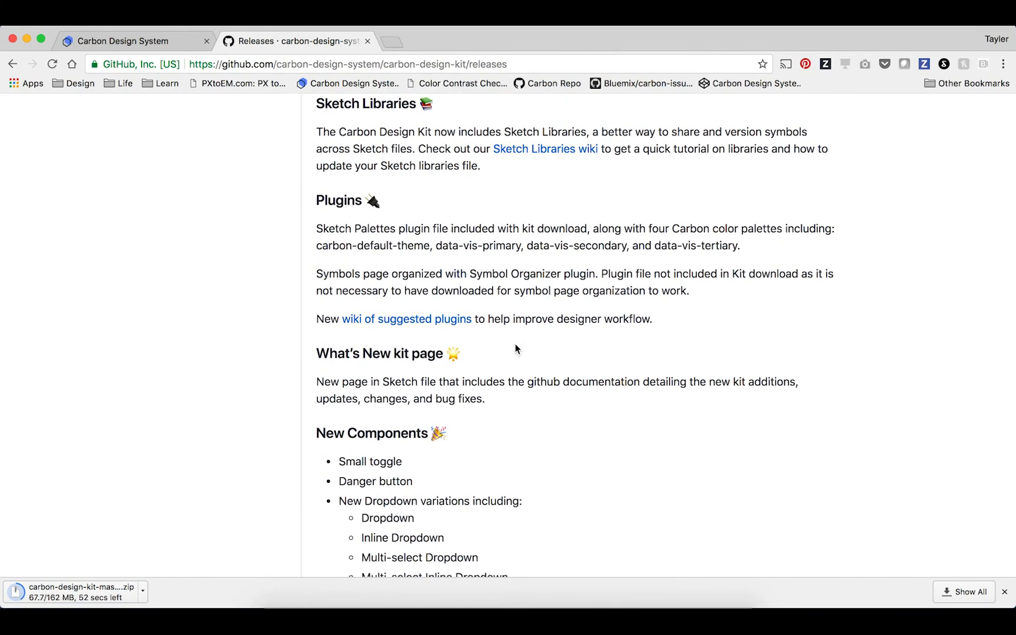
pyautogui.scroll(-12, 515, 347)
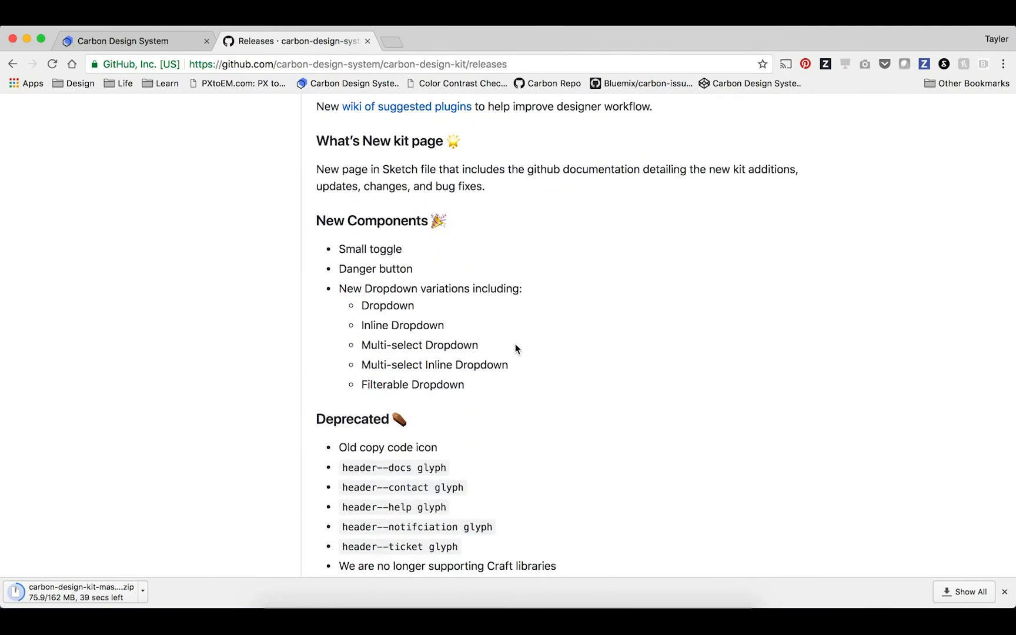
pyautogui.scroll(-4, 515, 344)
pyautogui.scroll(20, 515, 344)
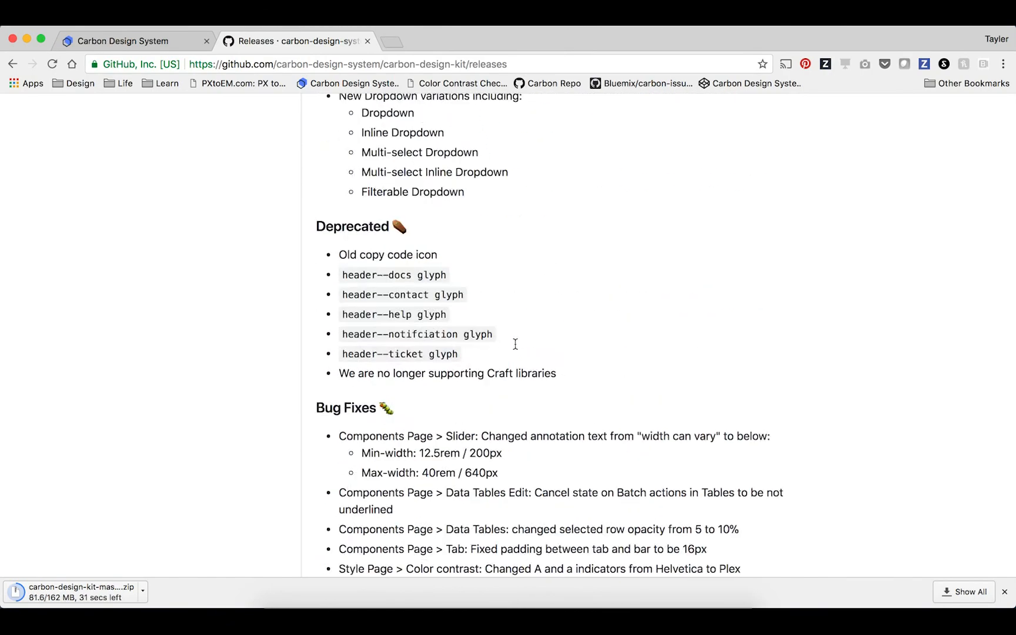
pyautogui.scroll(6, 515, 344)
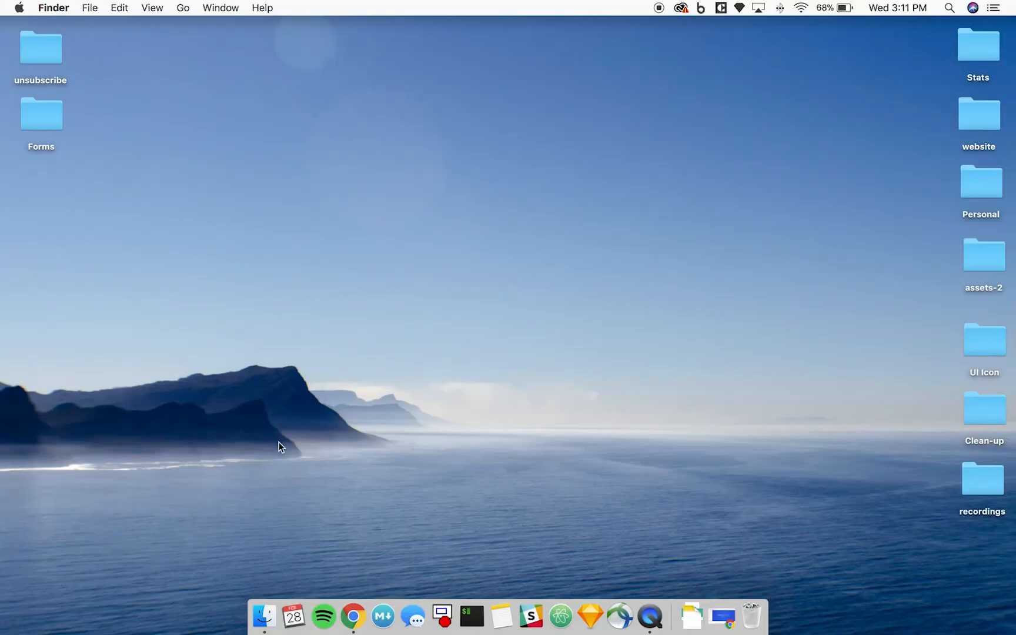
# Switch to Finder, move carbon-design-kit-master.zip from Downloads to the desktop, and close the Downloads window.
pyautogui.click(262, 618)
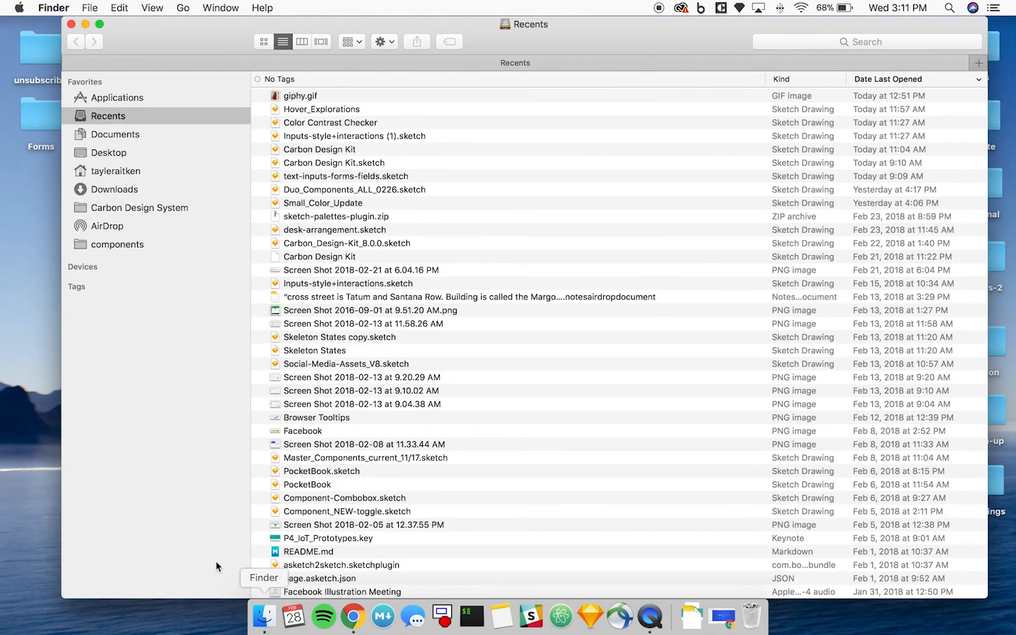
pyautogui.click(110, 191)
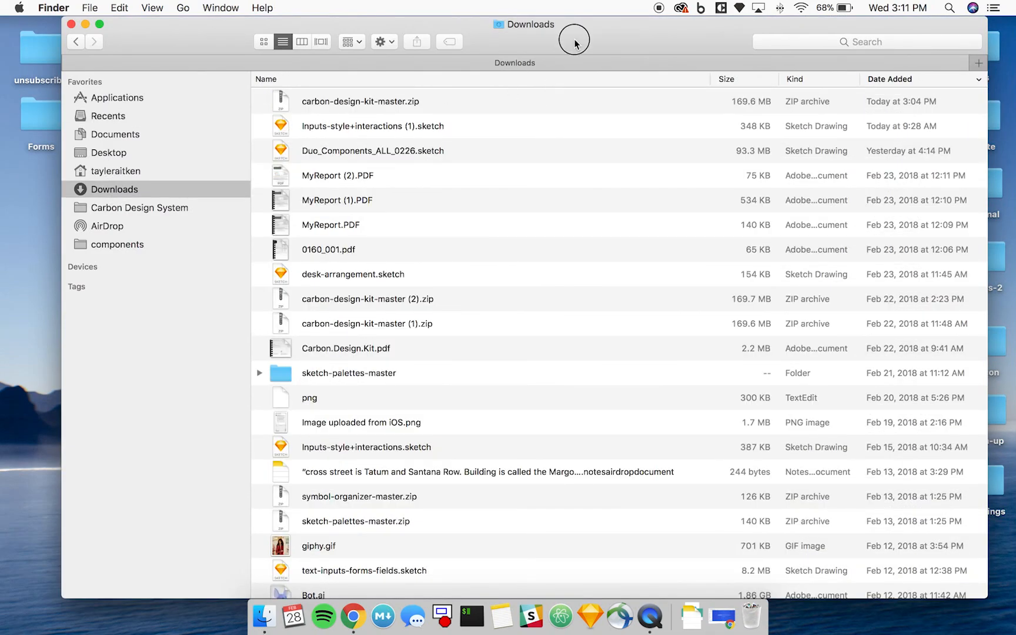
pyautogui.moveTo(575, 38); pyautogui.dragTo(566, 87)
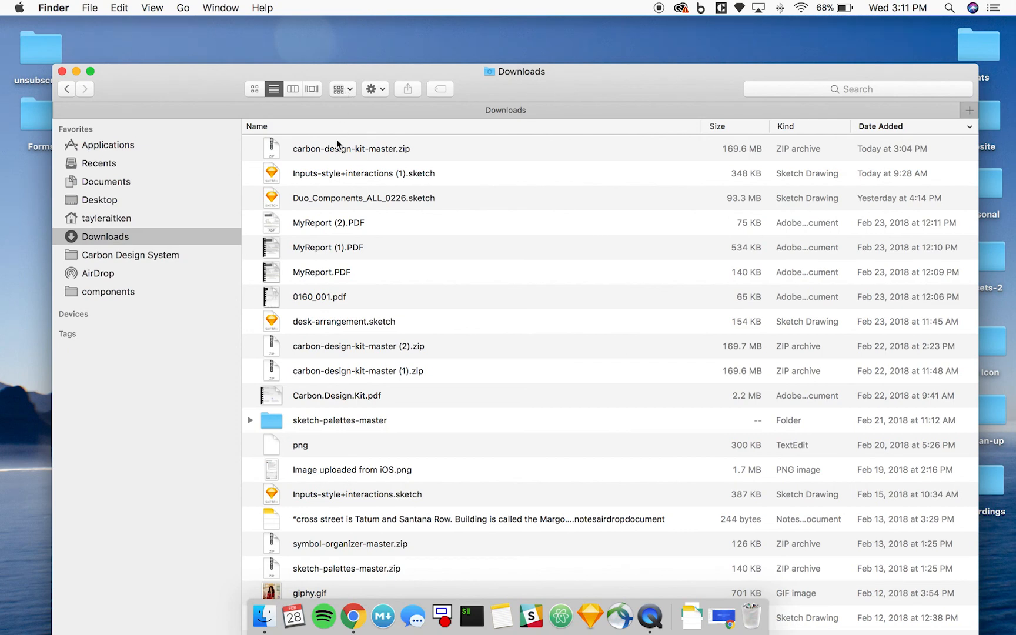
pyautogui.moveTo(315, 144); pyautogui.dragTo(890, 66)
pyautogui.click(61, 72)
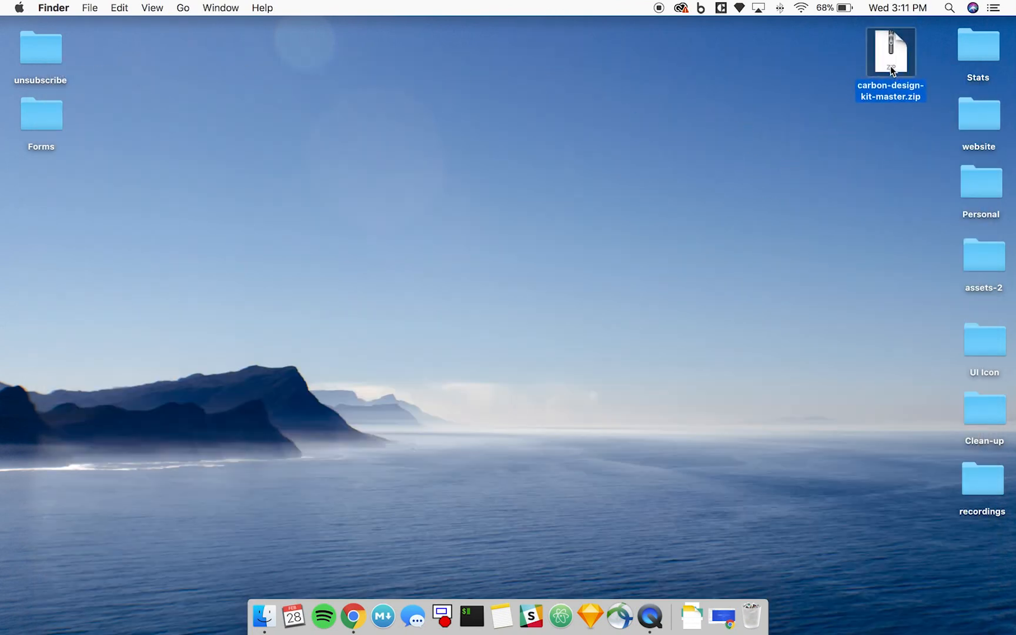
# Extract carbon-design-kit-master.zip on the desktop and move the ZIP archive to the Trash.
pyautogui.doubleClick(889, 66)
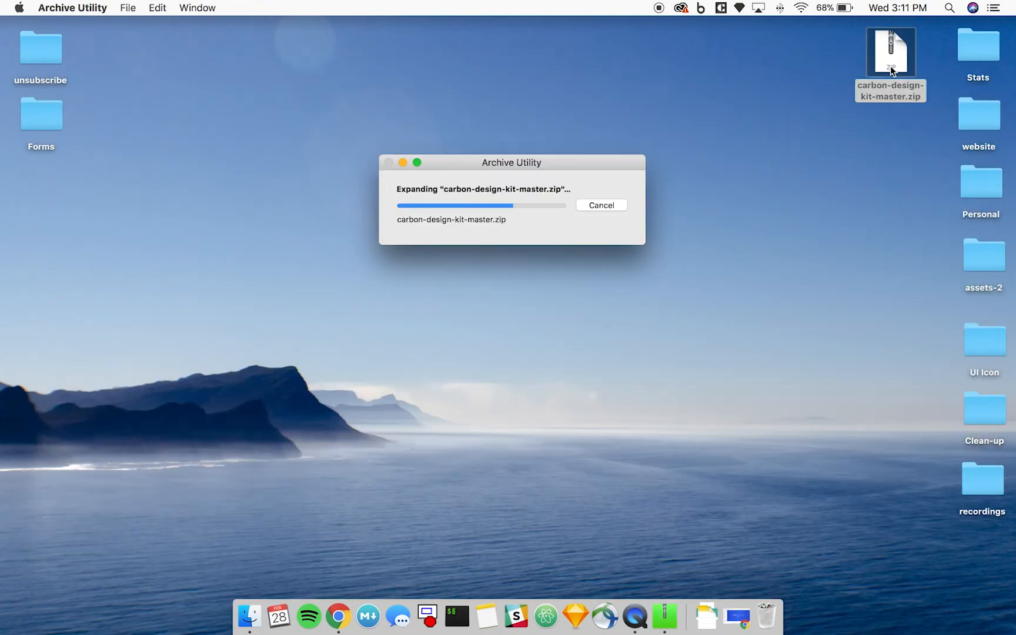
pyautogui.moveTo(889, 66); pyautogui.dragTo(730, 143)
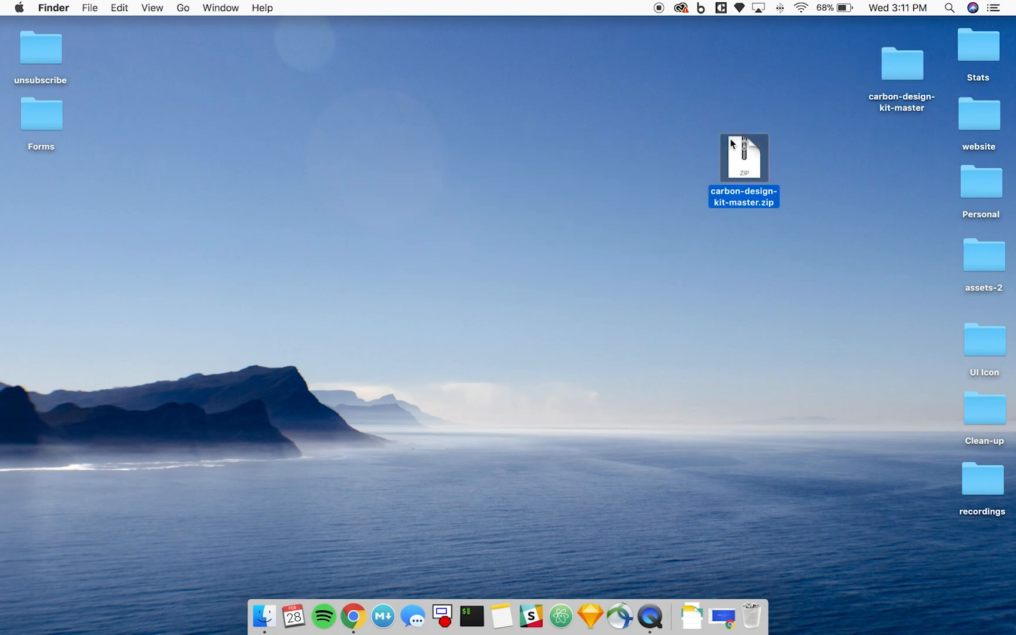
pyautogui.press('super+BackSpace')
# Open the carbon-design-kit-master folder and move everything except the Carbon Design Kit - 8.1.0 folder to the Trash.
pyautogui.moveTo(898, 59); pyautogui.dragTo(883, 47)
pyautogui.doubleClick(884, 43)
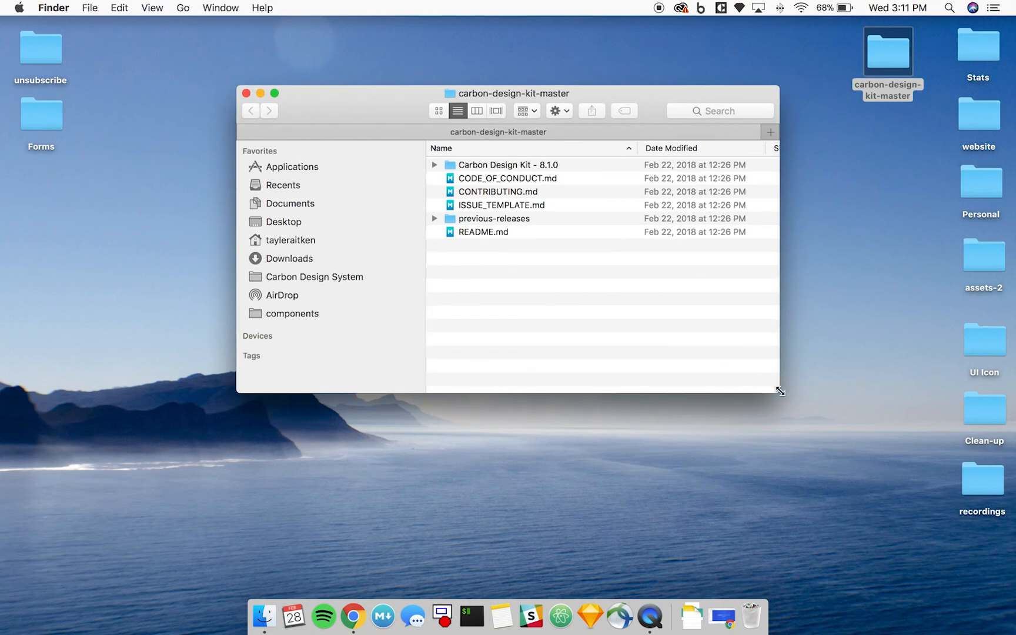
pyautogui.moveTo(781, 391); pyautogui.dragTo(844, 425)
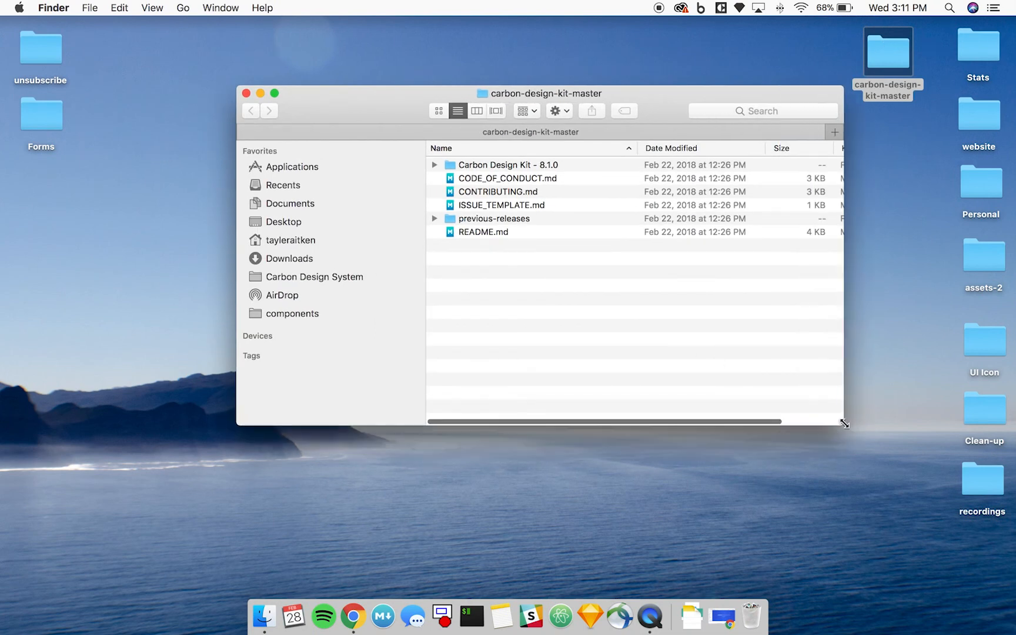
pyautogui.click(481, 177)
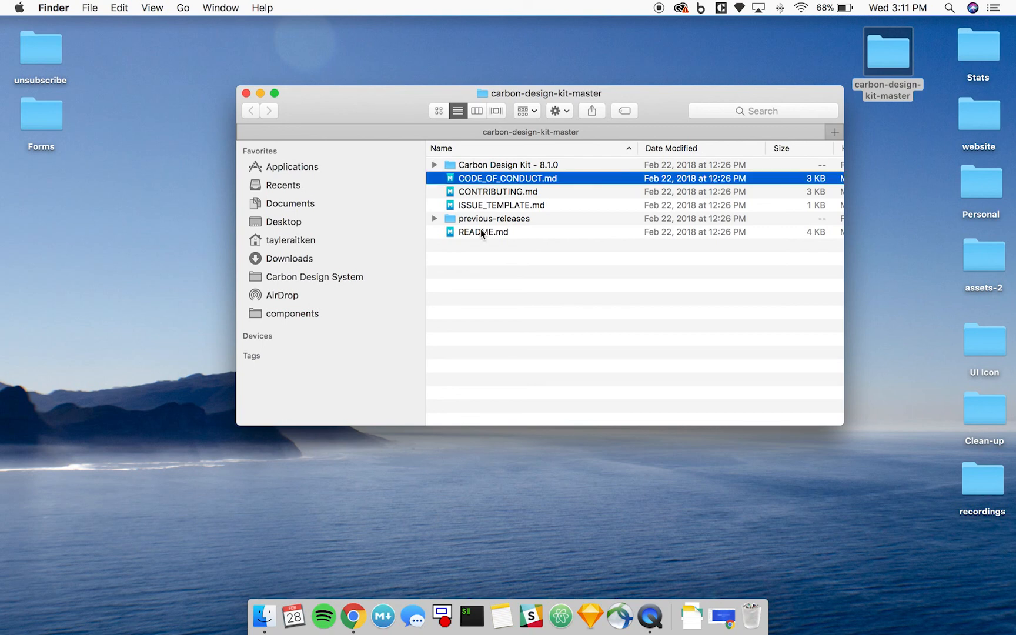
pyautogui.keyDown('shift'); pyautogui.click(481, 229); pyautogui.keyUp('shift')
pyautogui.press('super+BackSpace')
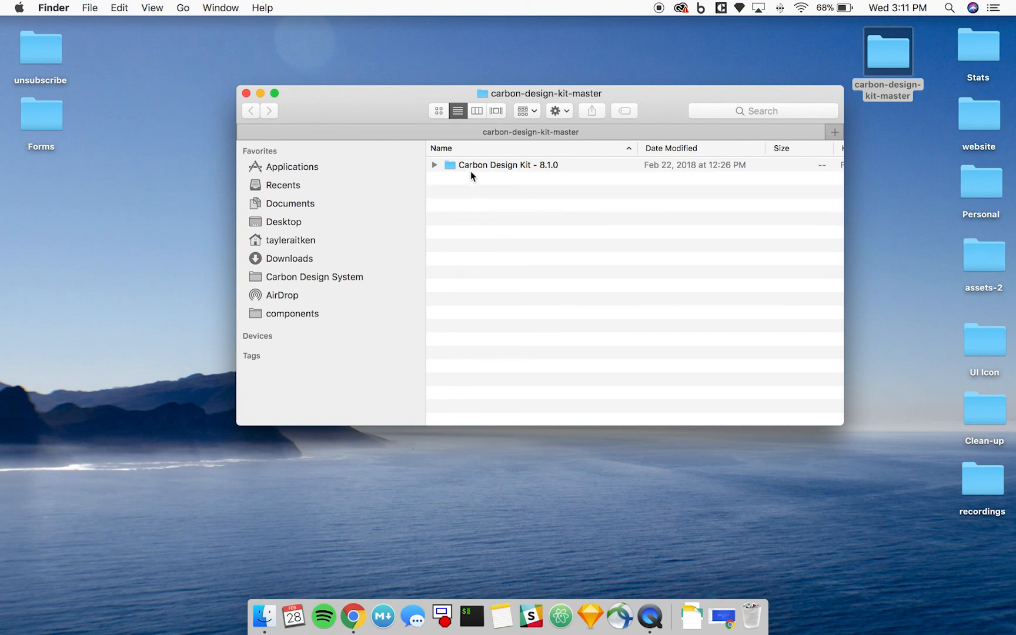
# Move the Carbon Design Kit - 8.1.0 folder onto the desktop and trash the carbon-design-kit-master folder.
pyautogui.moveTo(465, 164); pyautogui.dragTo(891, 57)
pyautogui.click(880, 81)
pyautogui.press('super+BackSpace')
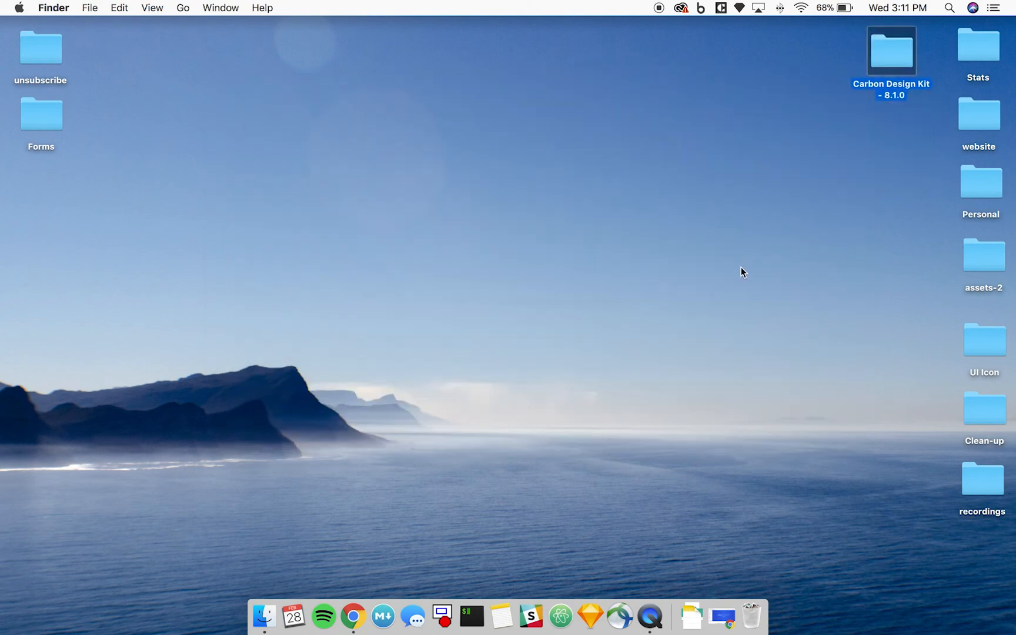
# Open the Carbon Design Kit - 8.1.0 folder and select the Carbon Design Kit.sketch file.
pyautogui.click(831, 133)
pyautogui.doubleClick(891, 57)
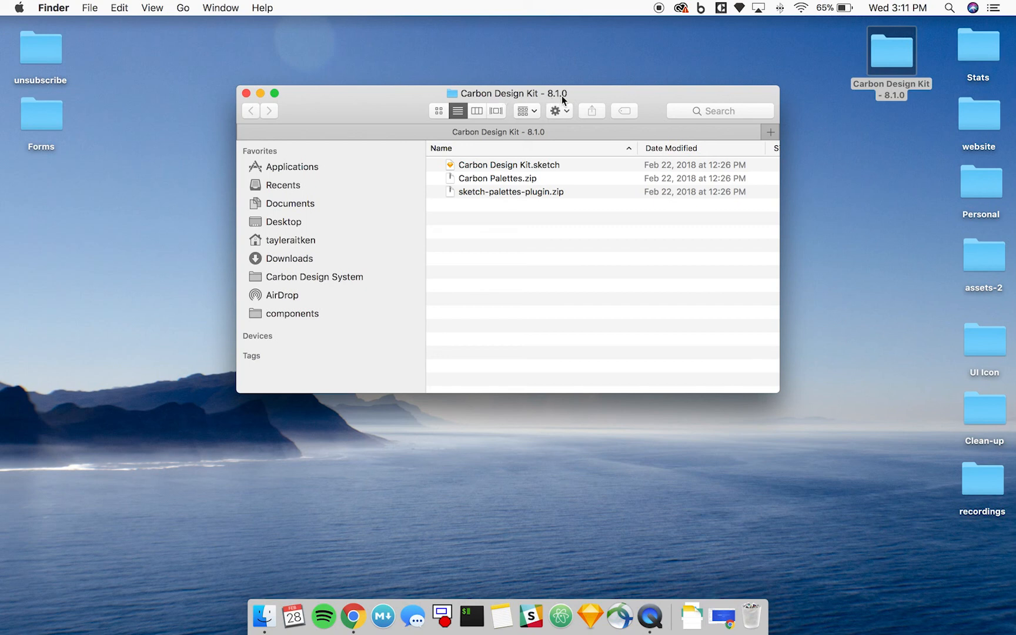
pyautogui.click(548, 164)
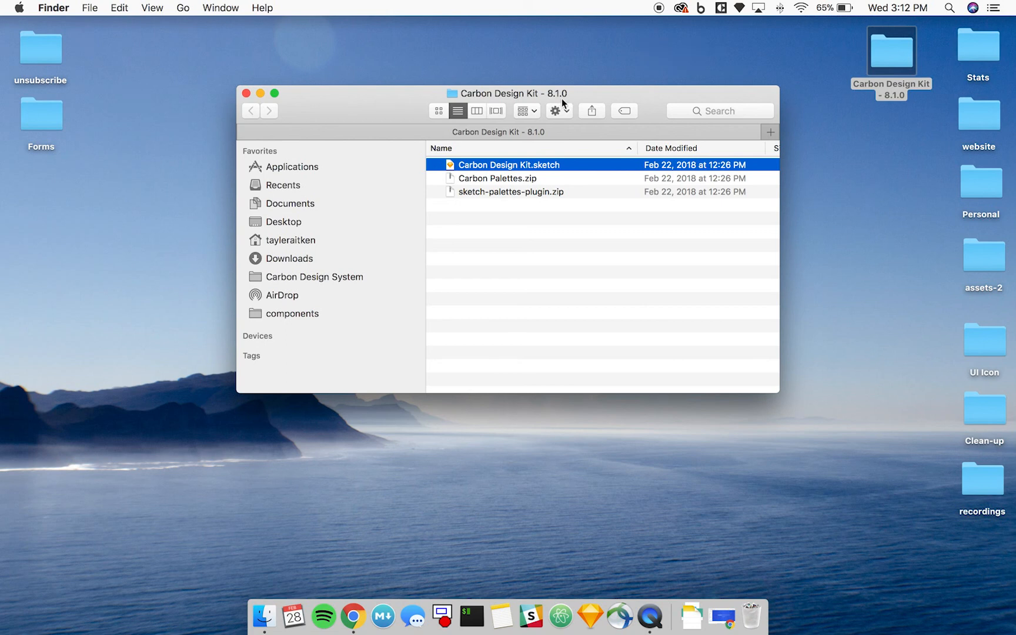
pyautogui.click(493, 222)
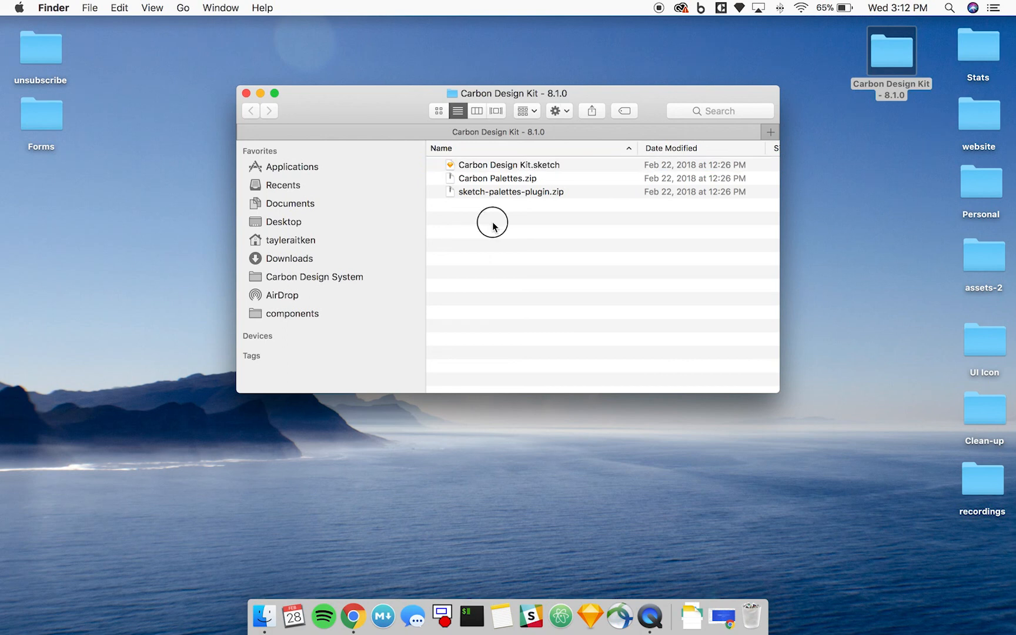
pyautogui.click(527, 166)
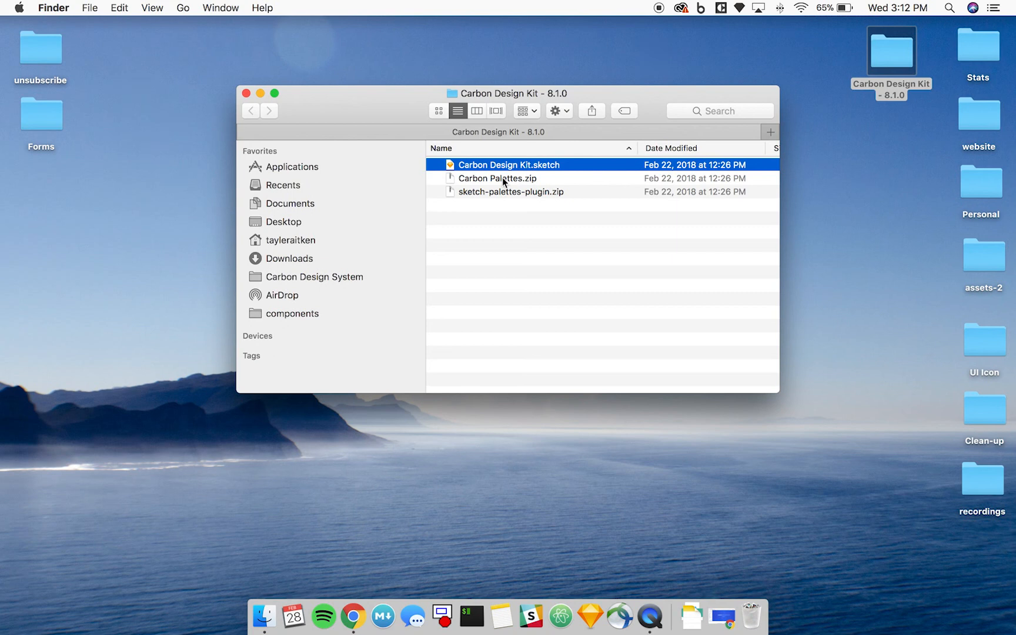
# Extract Carbon Palettes.zip and sketch-palettes-plugin.zip in the kit folder and trash both archives.
pyautogui.click(502, 177)
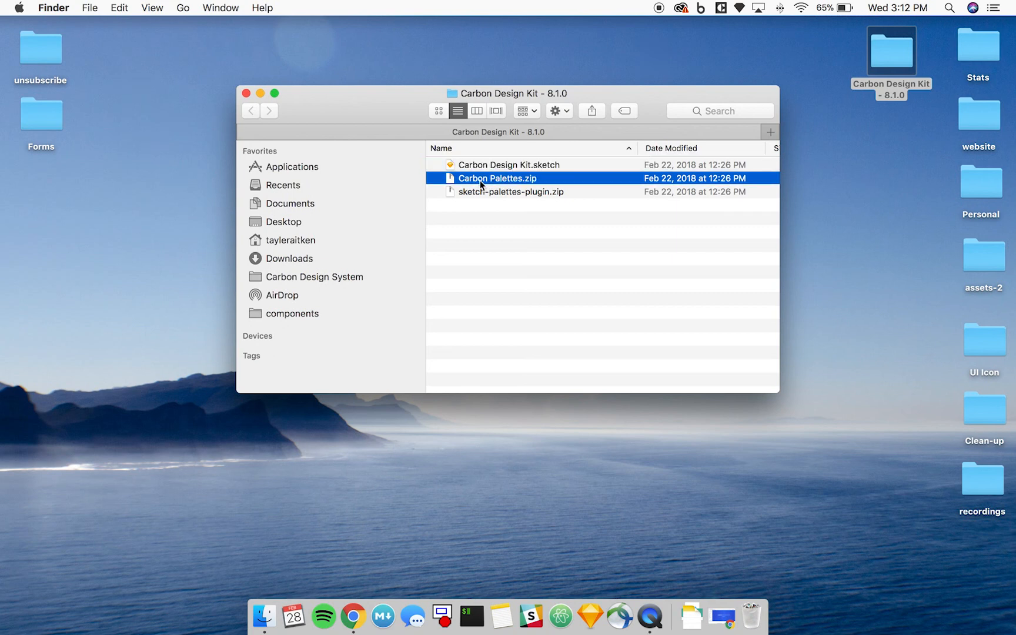
pyautogui.doubleClick(481, 179)
pyautogui.press('super+BackSpace')
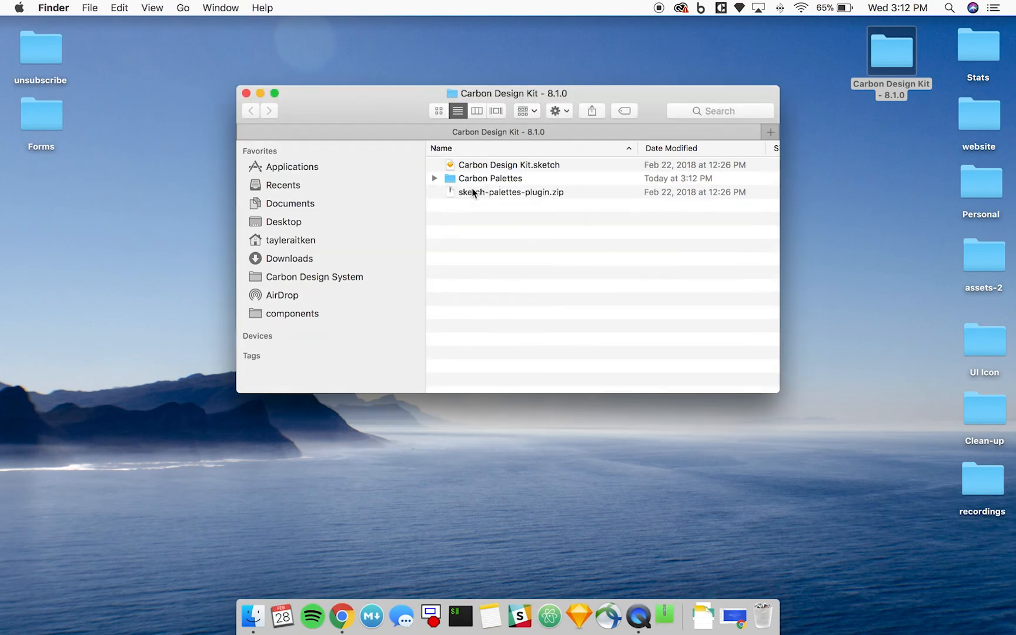
pyautogui.click(497, 207)
pyautogui.press('super+BackSpace')
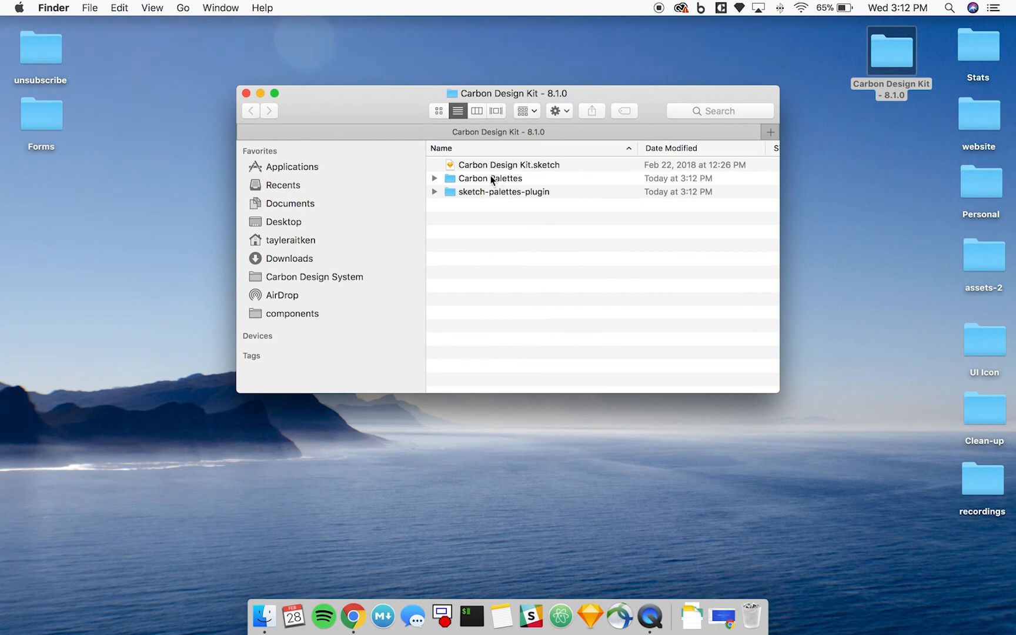
# Expand the Carbon Palettes folder to look at the palette files inside.
pyautogui.click(459, 176)
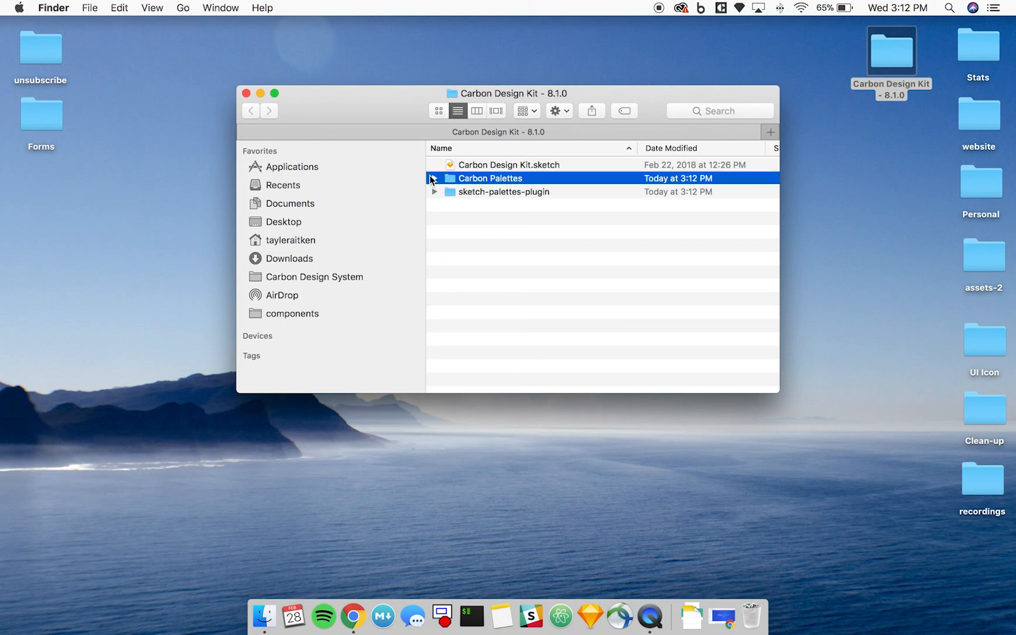
pyautogui.click(433, 179)
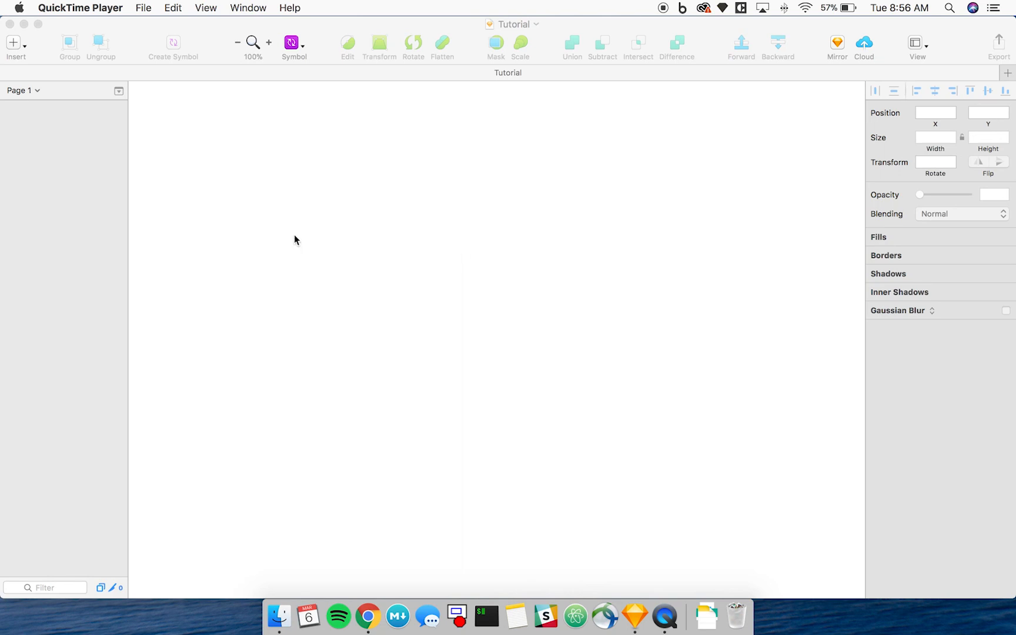
# Switch to the Tutorial document in Sketch and look through the iOS UI Design symbols available for insertion.
pyautogui.click(275, 230)
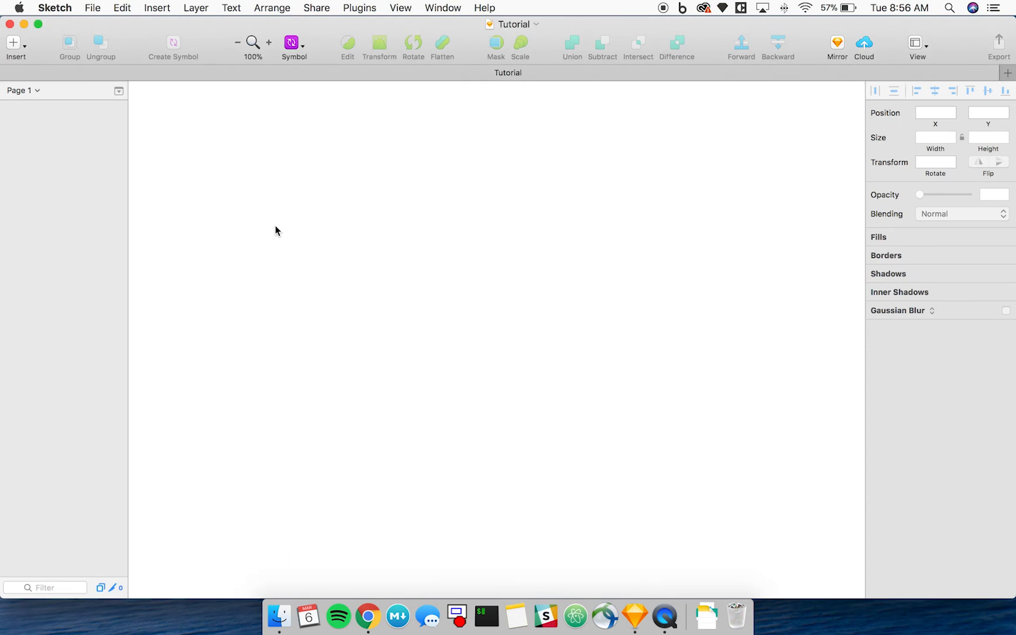
pyautogui.click(23, 47)
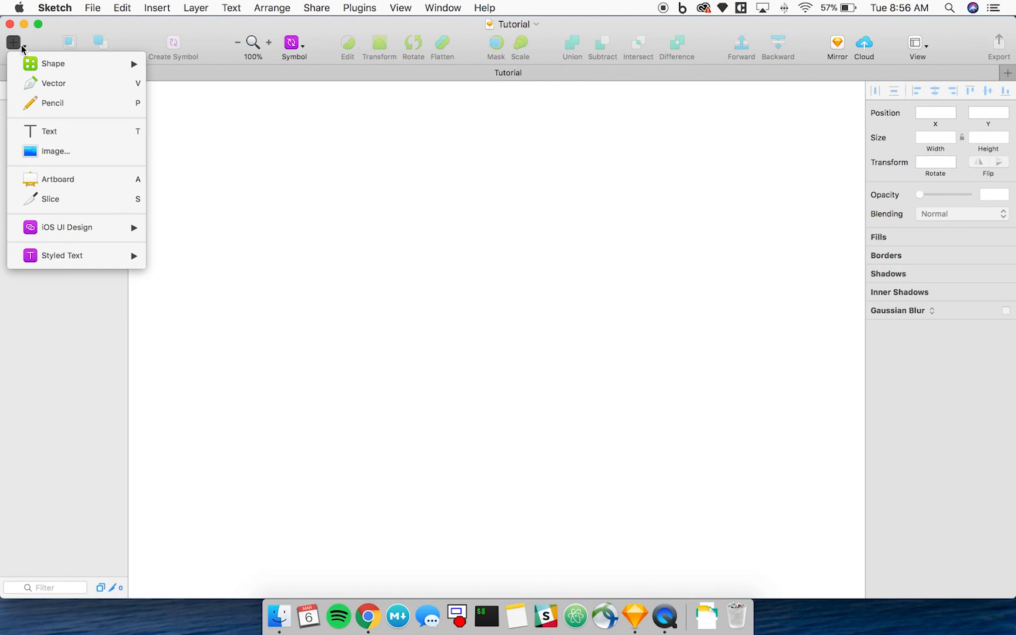
pyautogui.moveTo(14, 228)
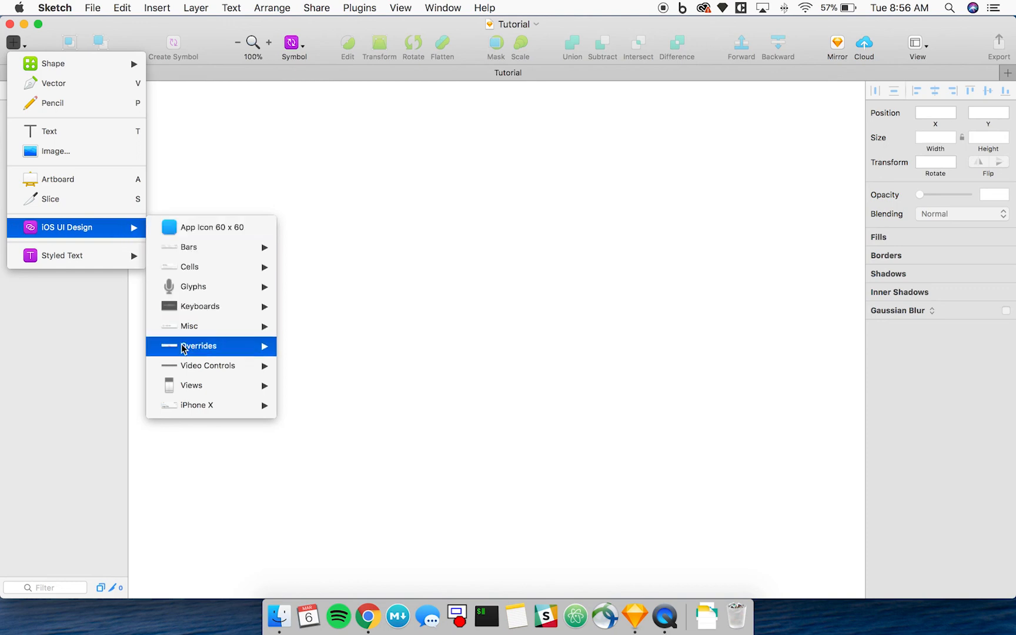
pyautogui.moveTo(184, 348)
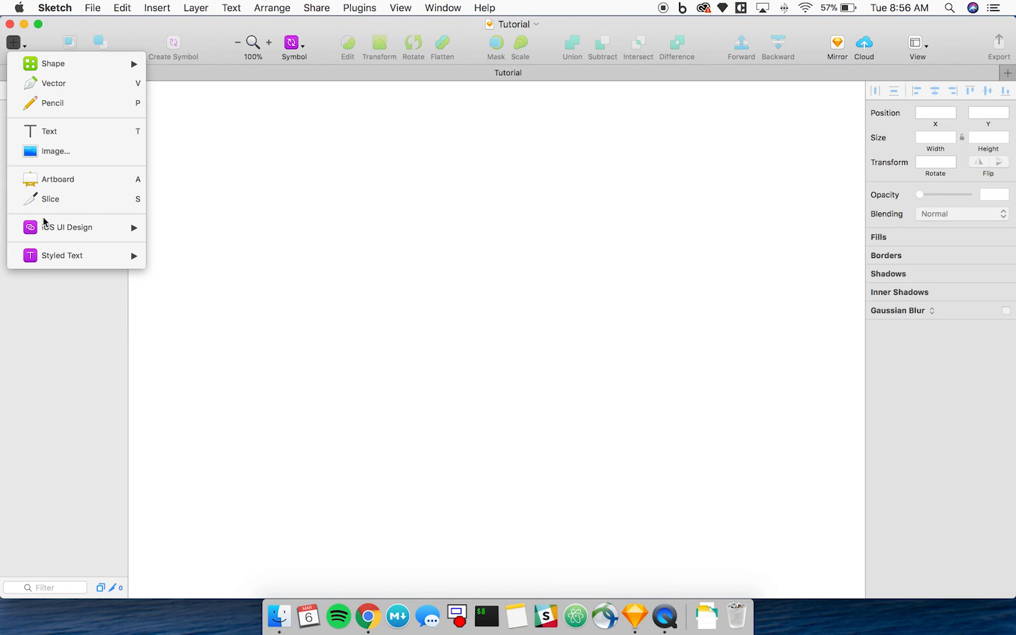
pyautogui.click(277, 152)
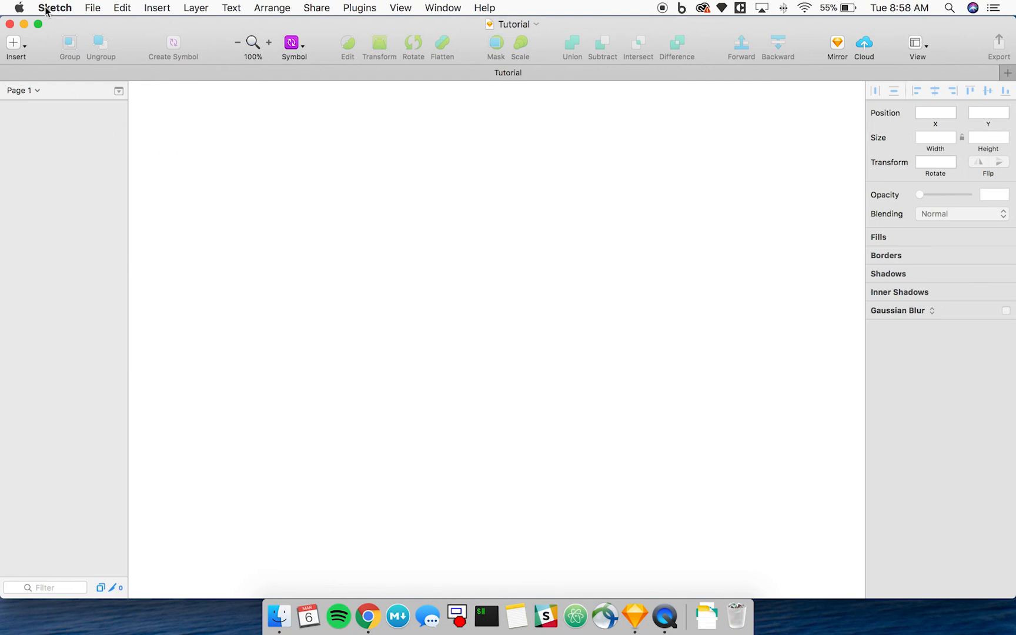
# Add Carbon Design Kit.sketch from the Carbon Design Kit - 8.1.0 folder on the desktop as a library and close the preferences.
pyautogui.click(44, 8)
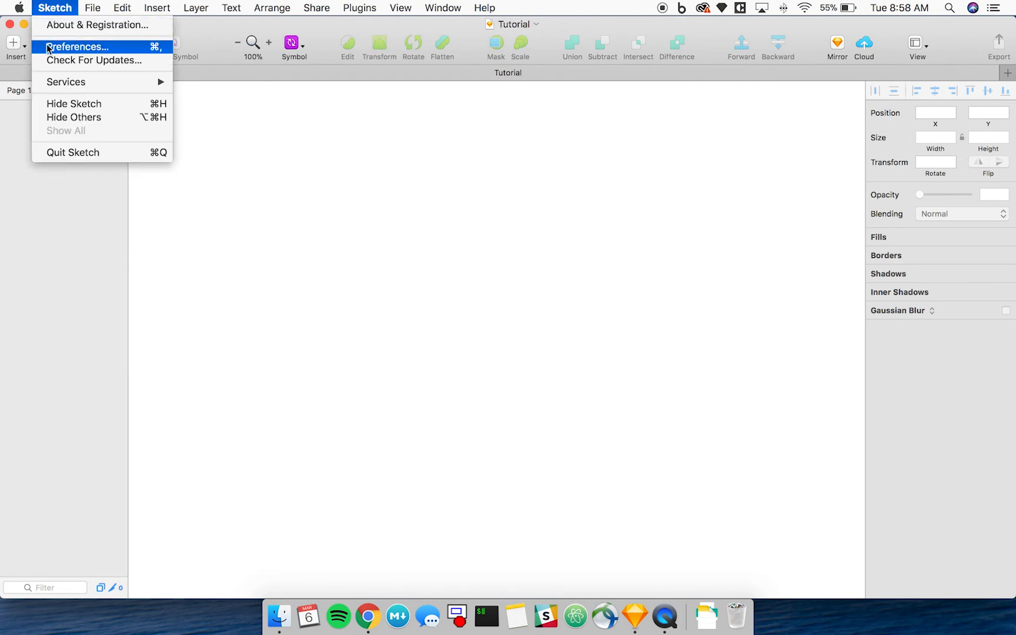
pyautogui.click(47, 48)
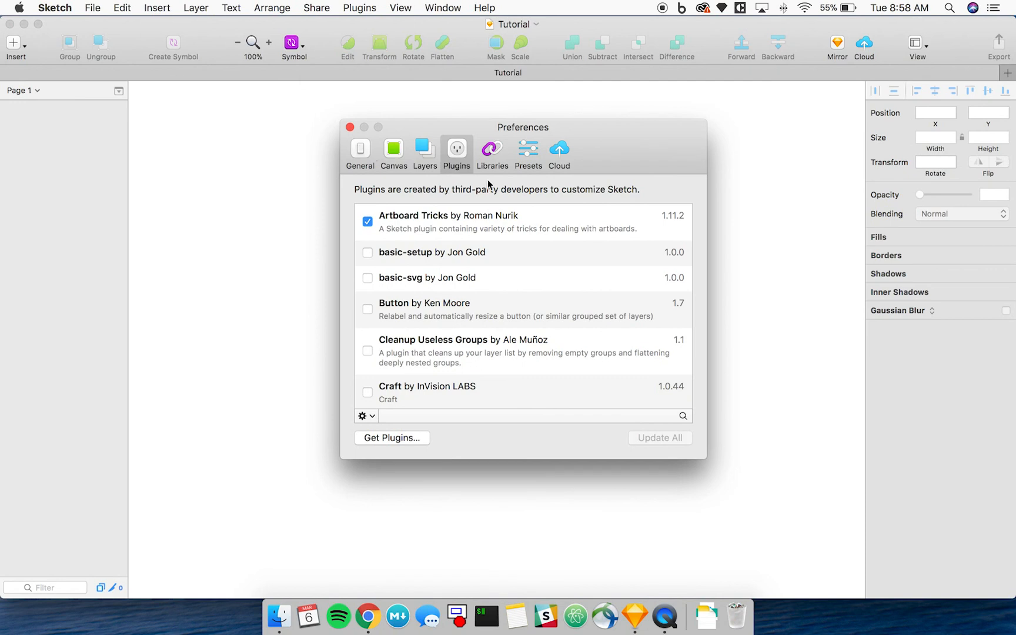
pyautogui.click(493, 154)
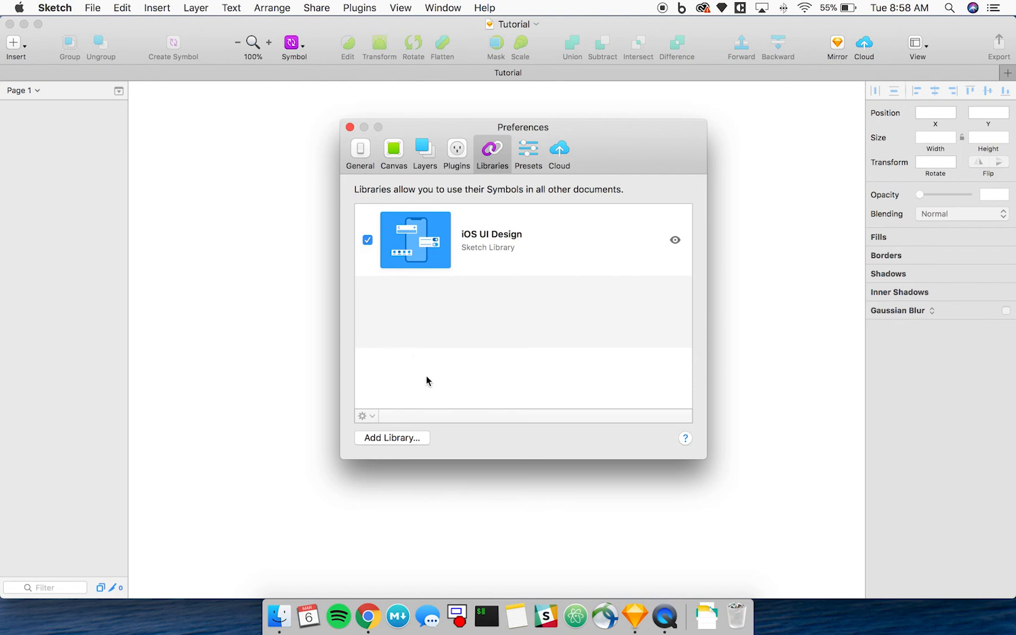
pyautogui.click(393, 438)
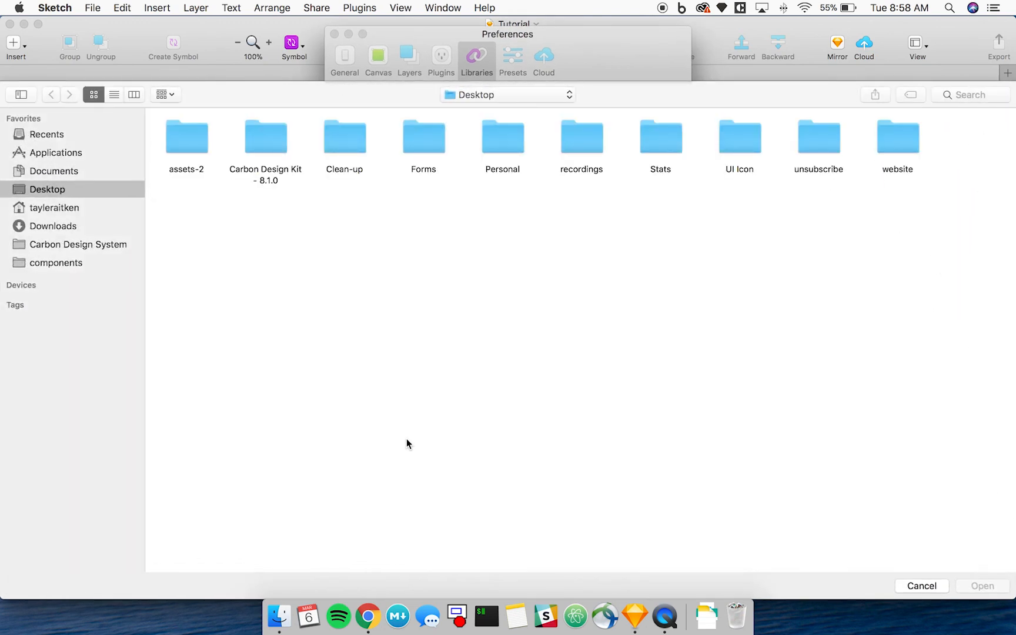
pyautogui.click(272, 147)
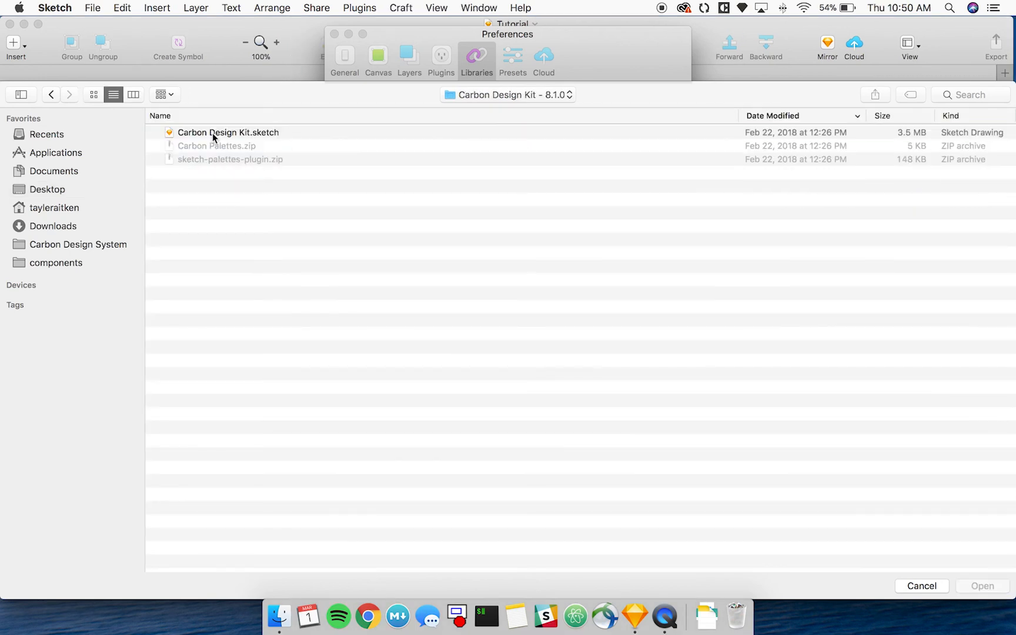
pyautogui.click(212, 134)
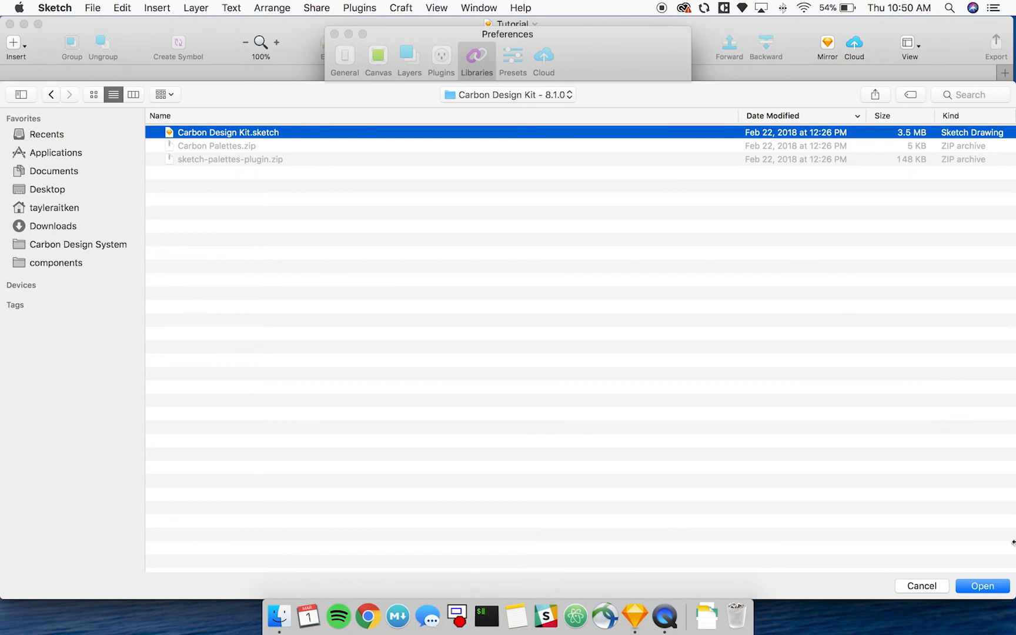
pyautogui.click(989, 586)
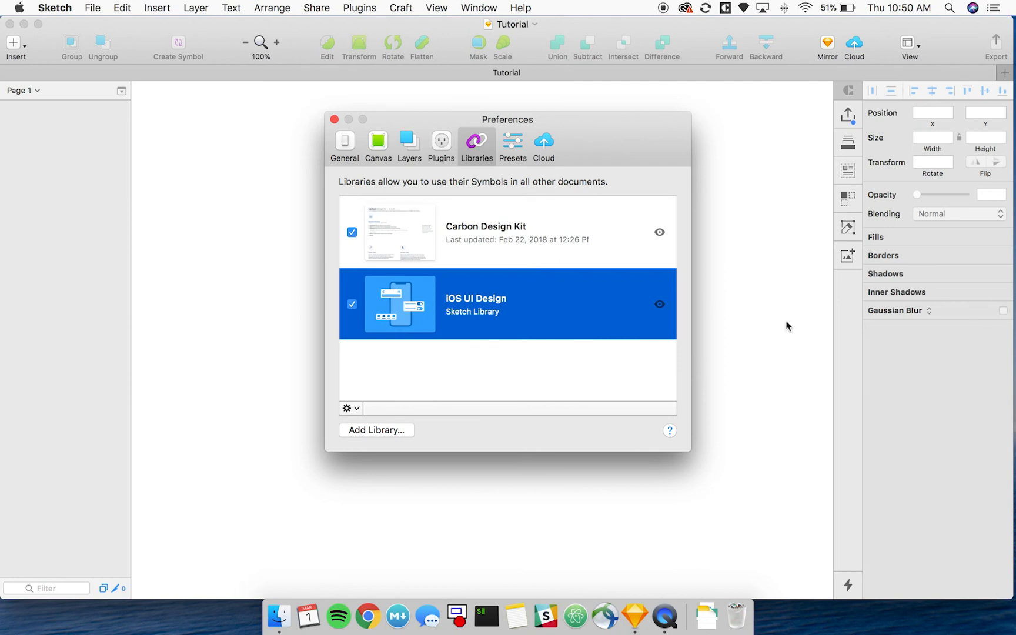
pyautogui.click(560, 246)
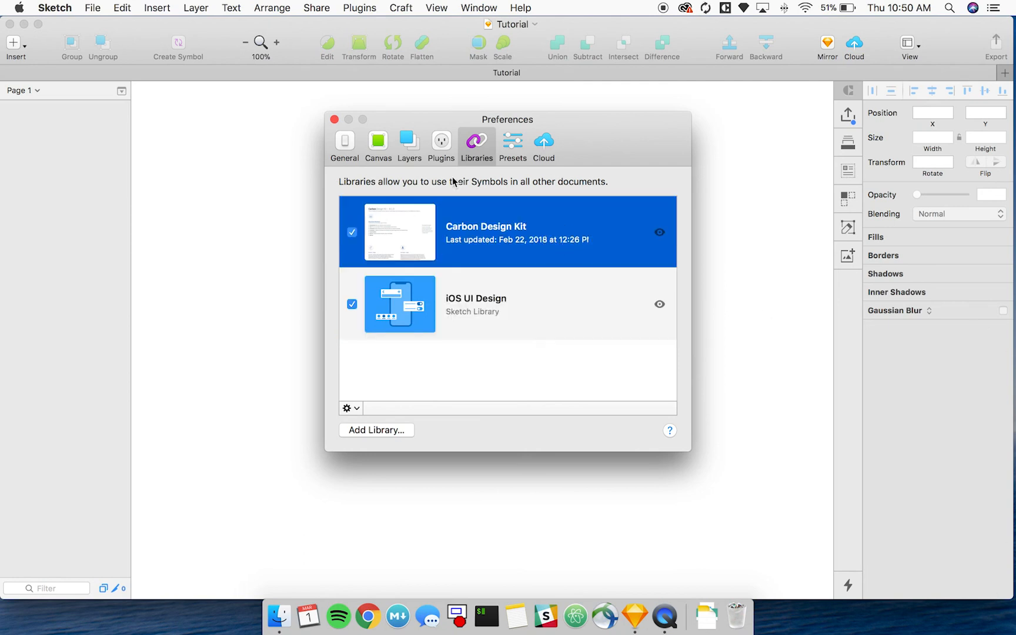
pyautogui.click(334, 120)
# Look through the Carbon Design Kit categories among the insertable items, including the Hover cursors.
pyautogui.click(23, 49)
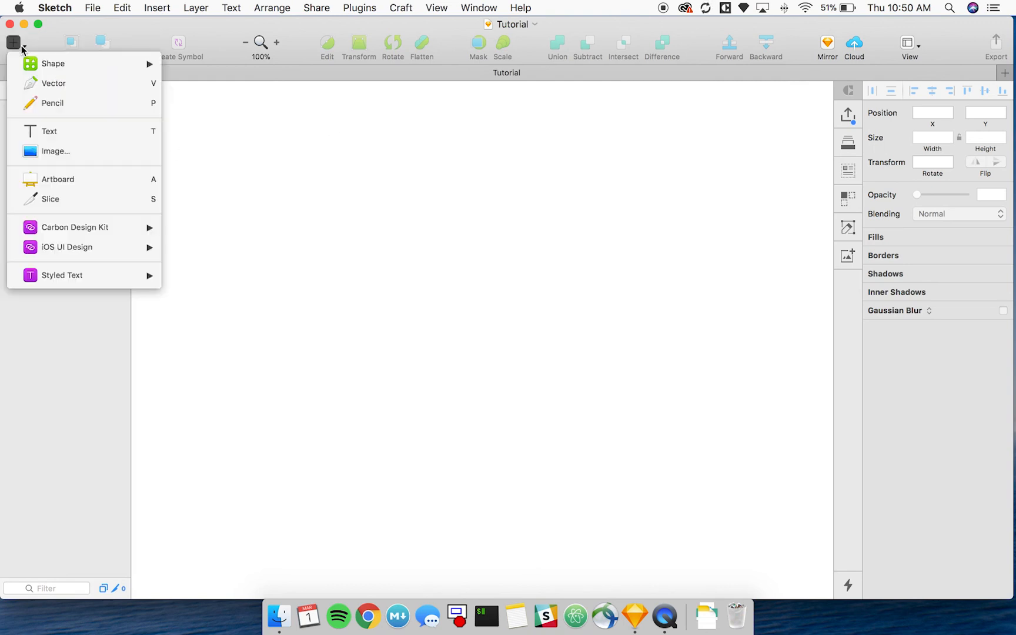
pyautogui.moveTo(31, 225)
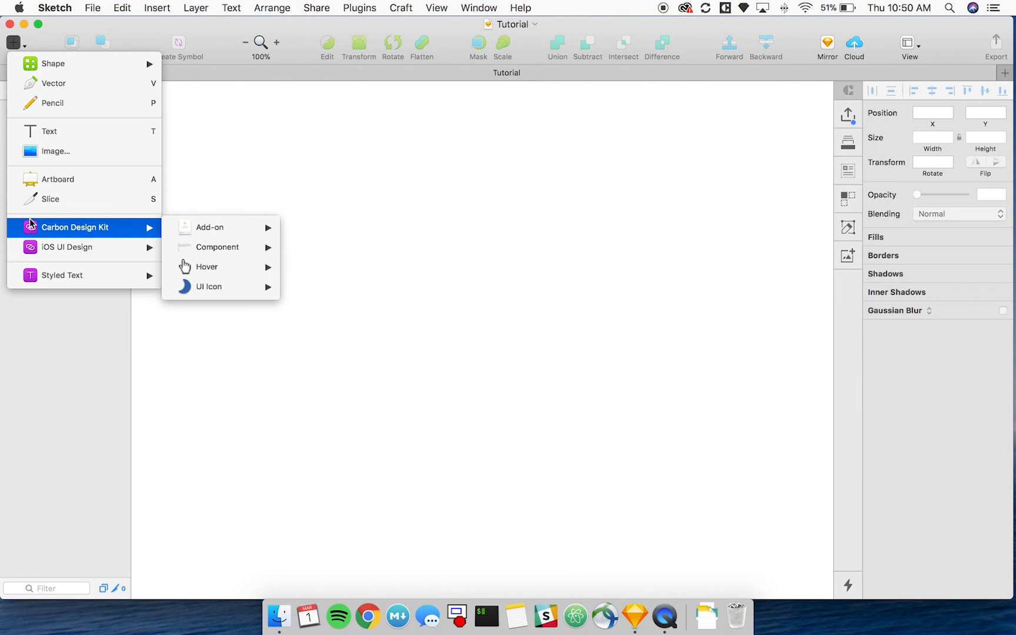
pyautogui.click(330, 145)
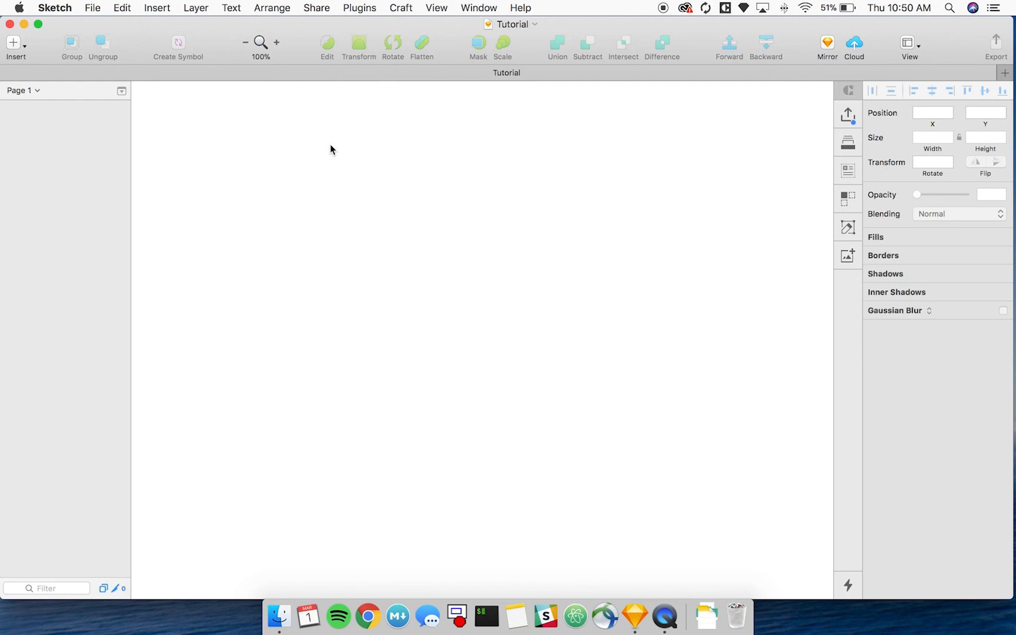
pyautogui.click(13, 43)
pyautogui.moveTo(35, 235)
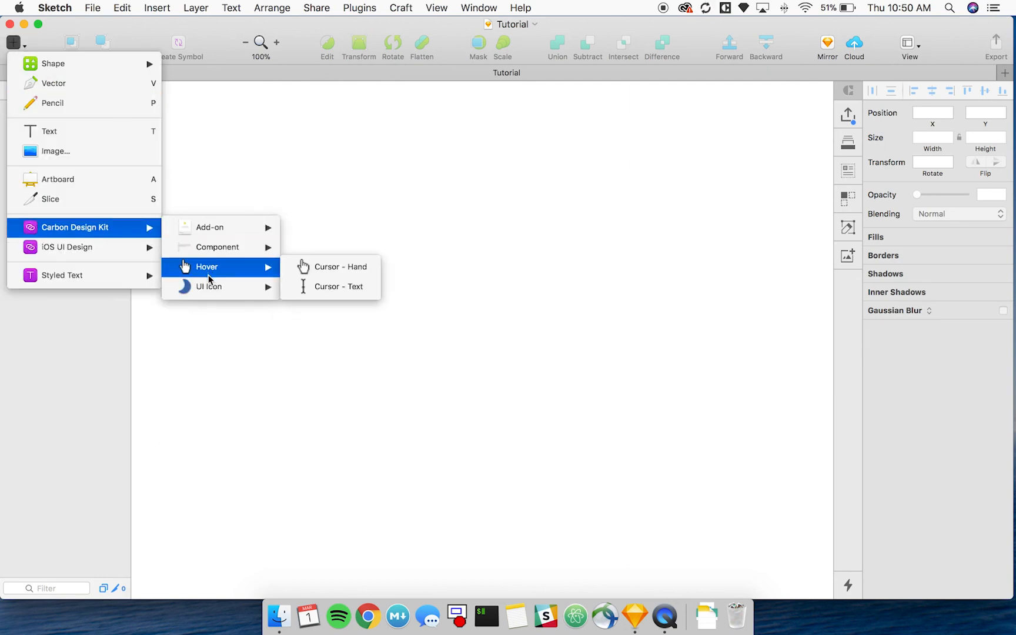
pyautogui.click(227, 197)
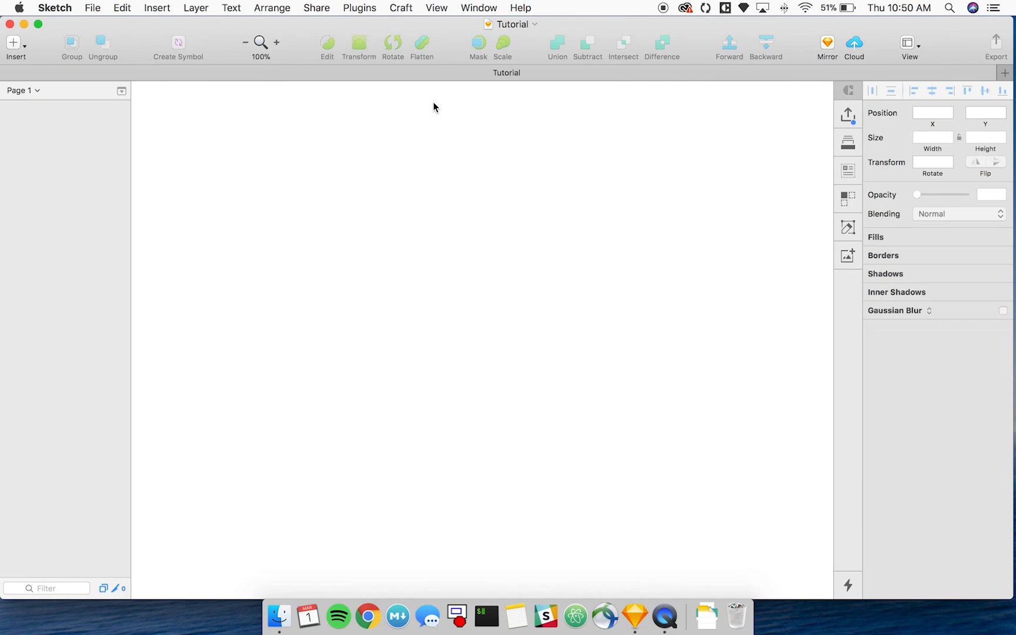
# Customize the toolbar by adding the Symbol item right after the zoom control.
pyautogui.click(437, 9)
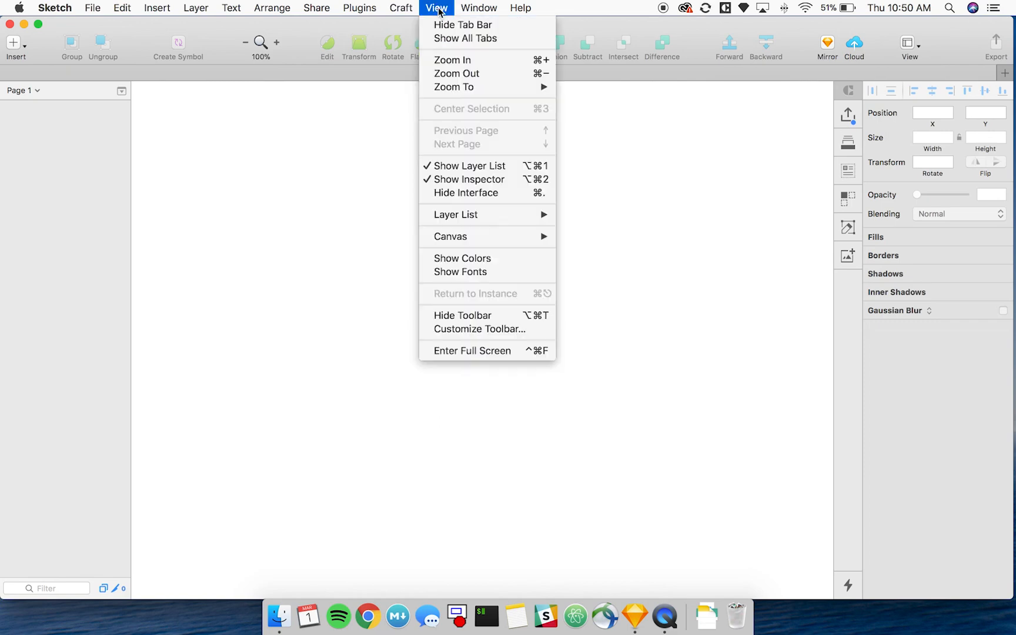
pyautogui.click(450, 329)
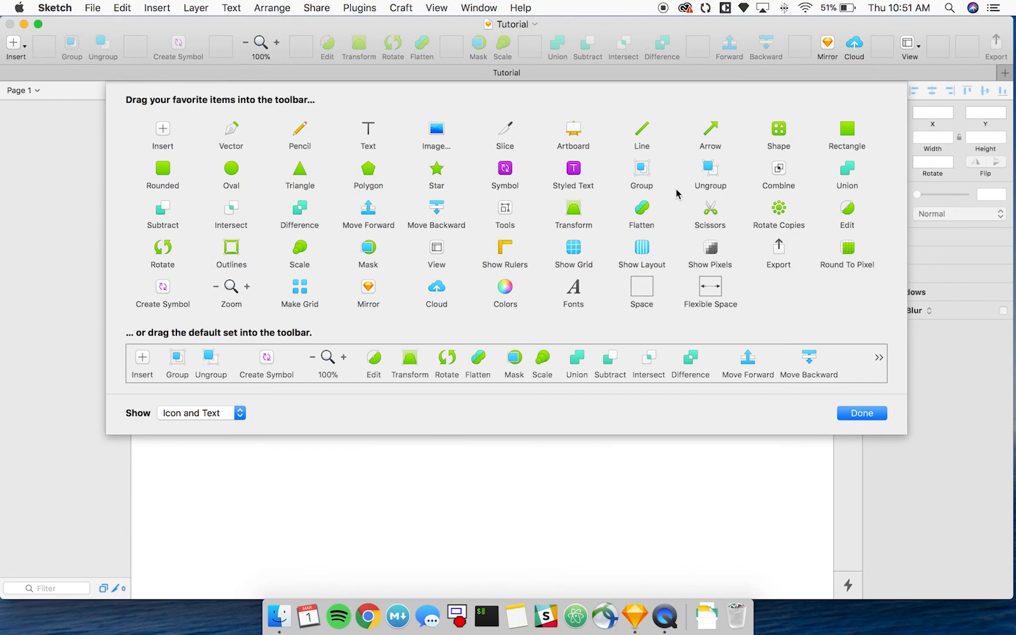
pyautogui.moveTo(501, 169); pyautogui.dragTo(298, 50)
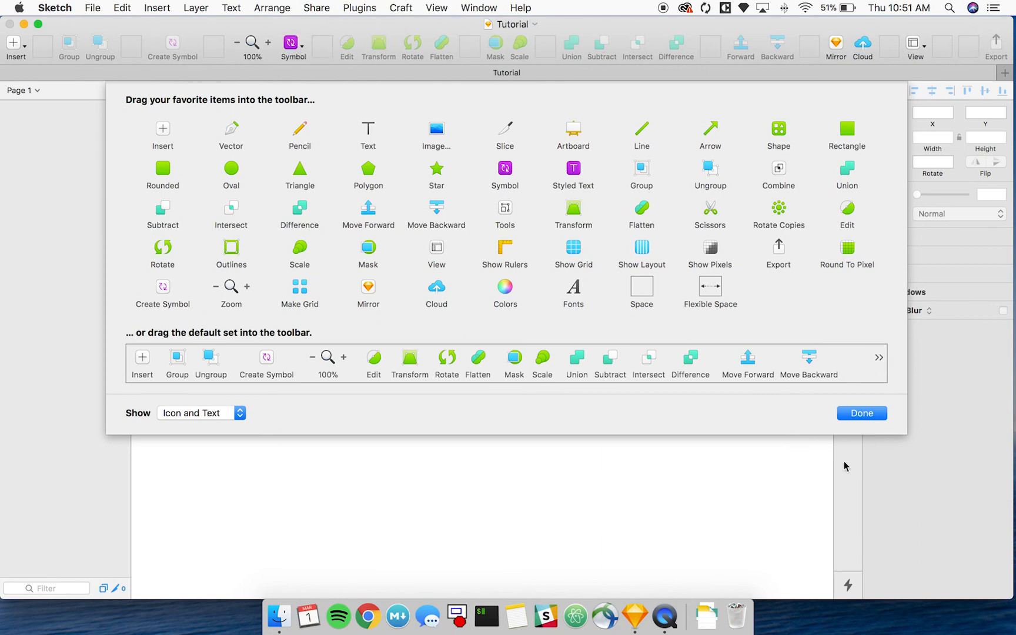
pyautogui.click(862, 414)
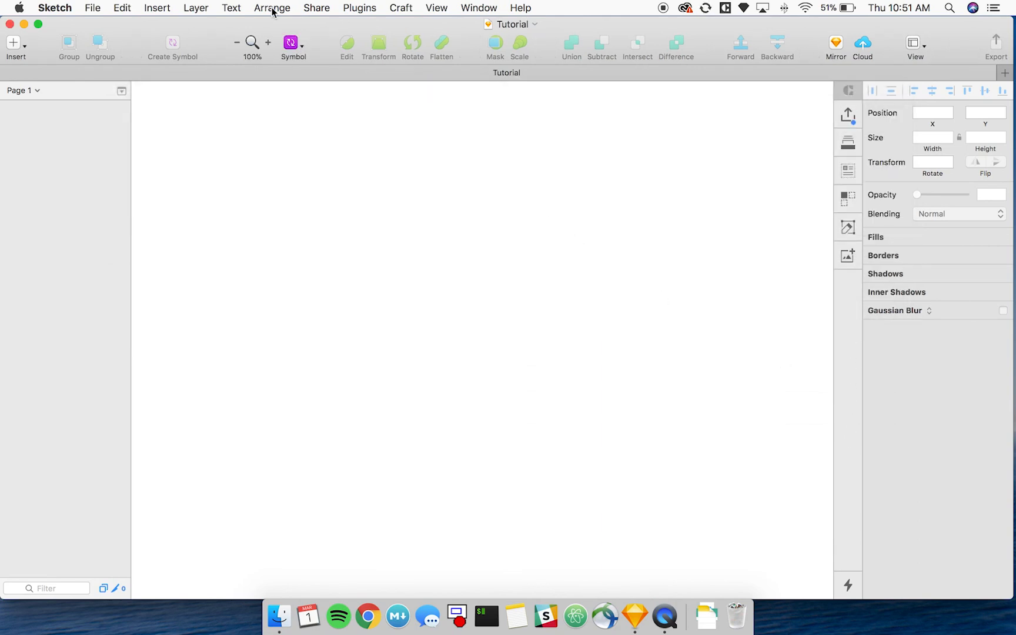
# Examine the Carbon Design Kit categories through the toolbar's Symbol item, including the Add-on group.
pyautogui.click(301, 47)
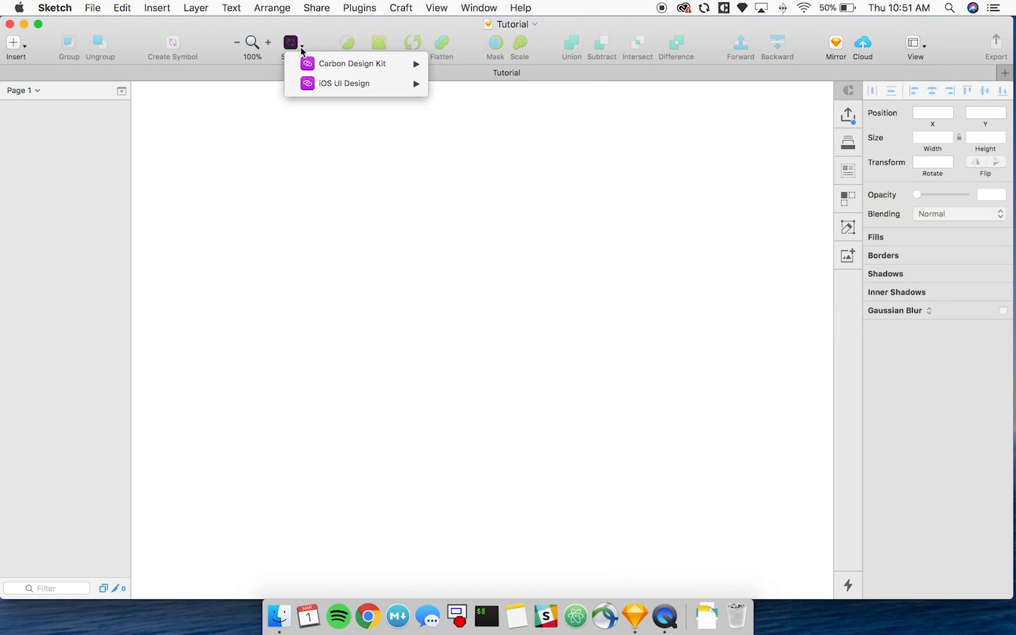
pyautogui.moveTo(309, 61)
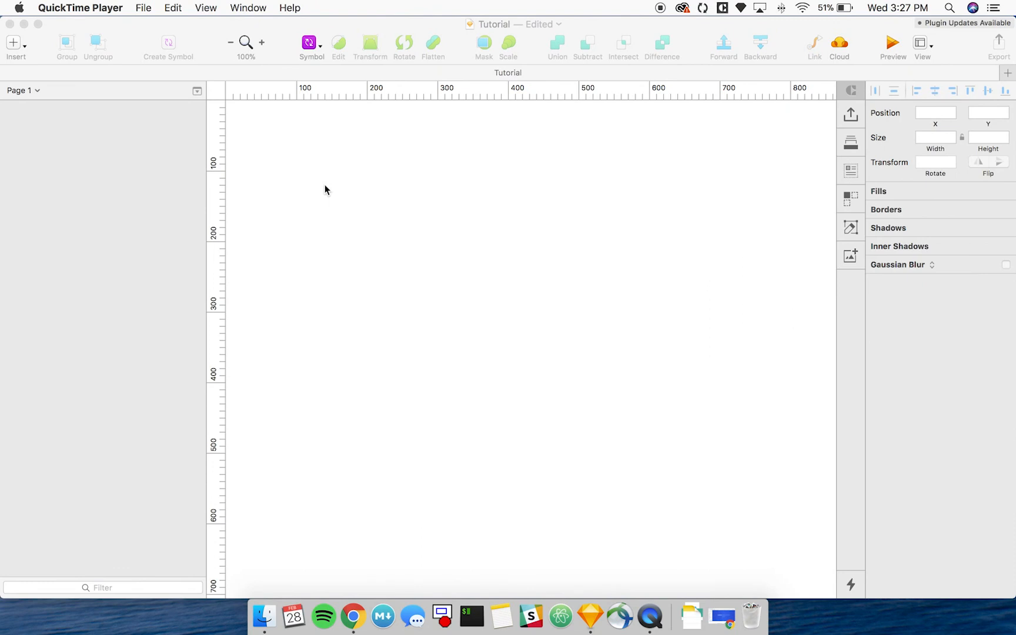
pyautogui.click(310, 42)
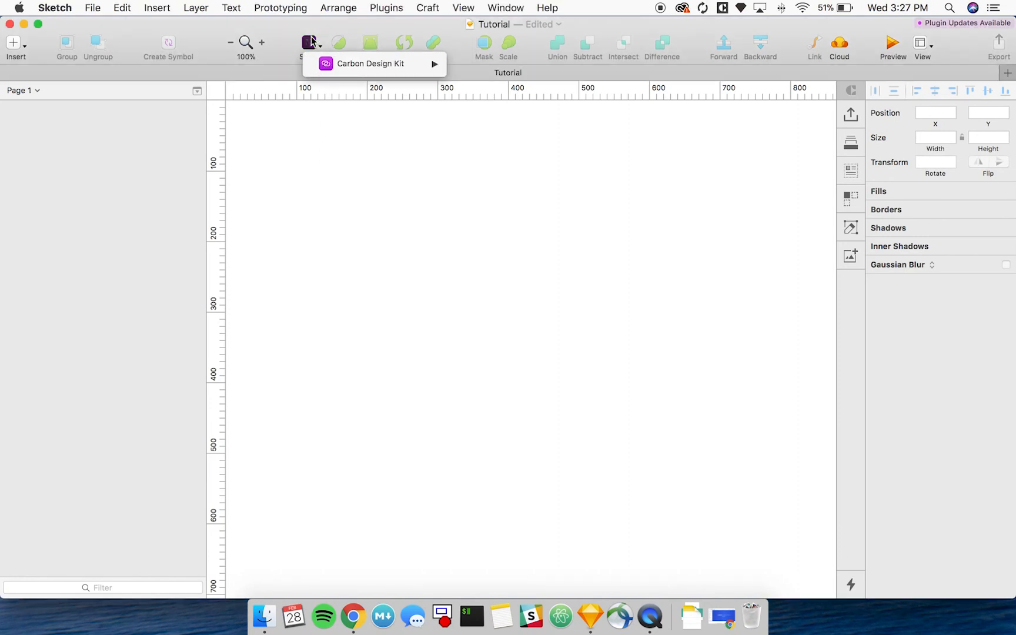
pyautogui.moveTo(324, 64)
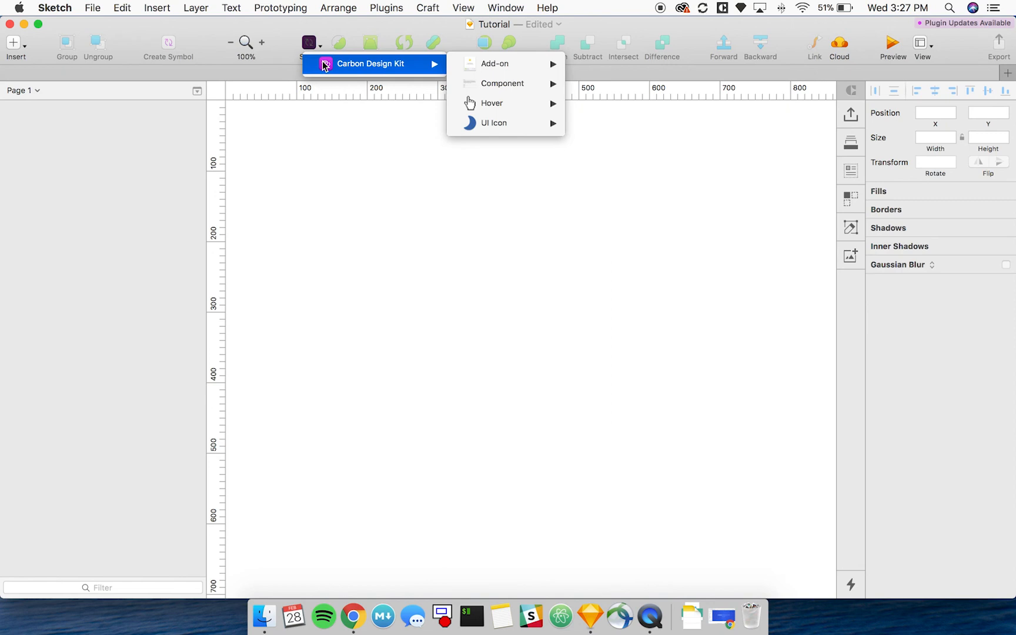
pyautogui.moveTo(474, 74)
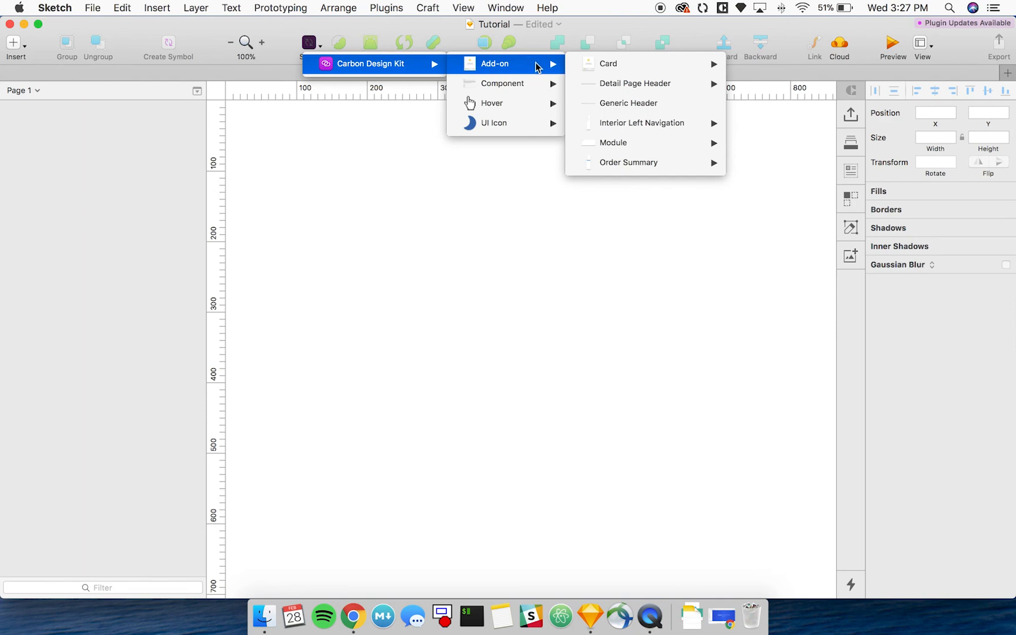
# Examine the kit's Component symbols, including the Accordion, Progress Indicator and Data Table variants with their states, pieces and modifiers.
pyautogui.moveTo(523, 84)
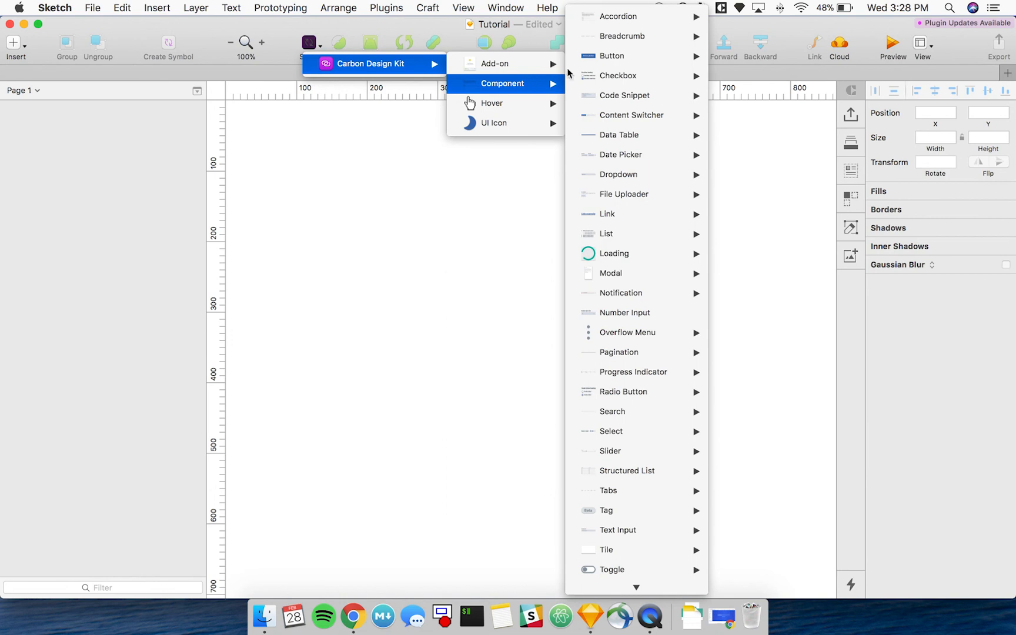
pyautogui.moveTo(609, 16)
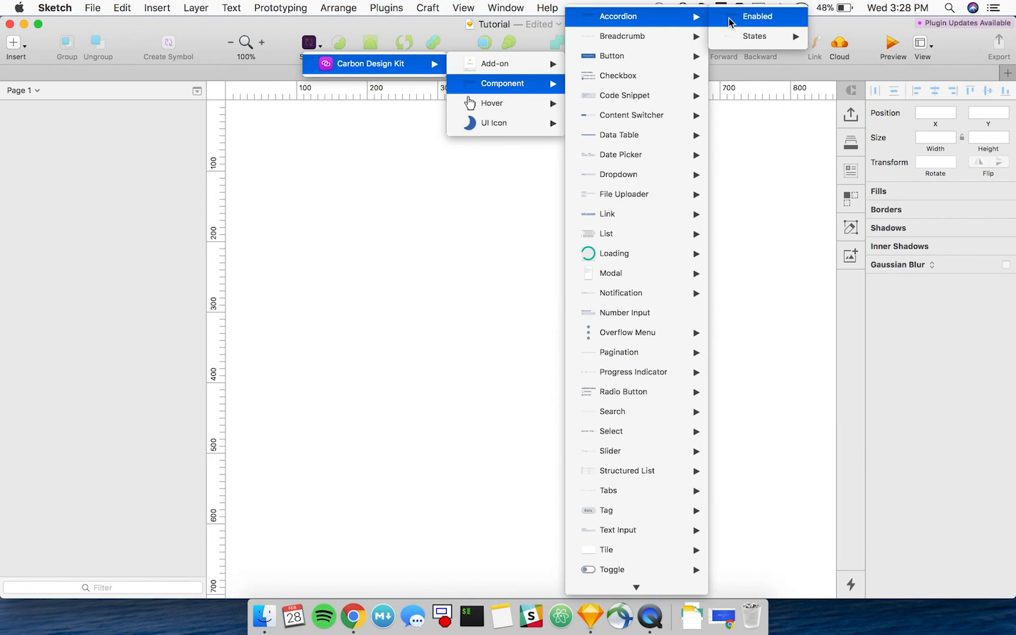
pyautogui.moveTo(735, 38)
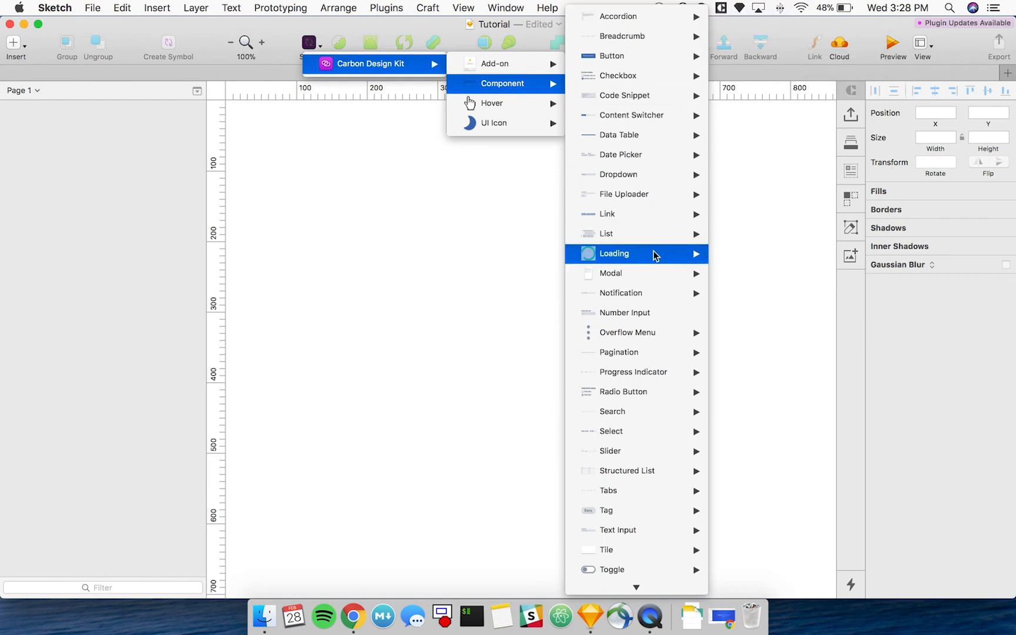
pyautogui.moveTo(659, 375)
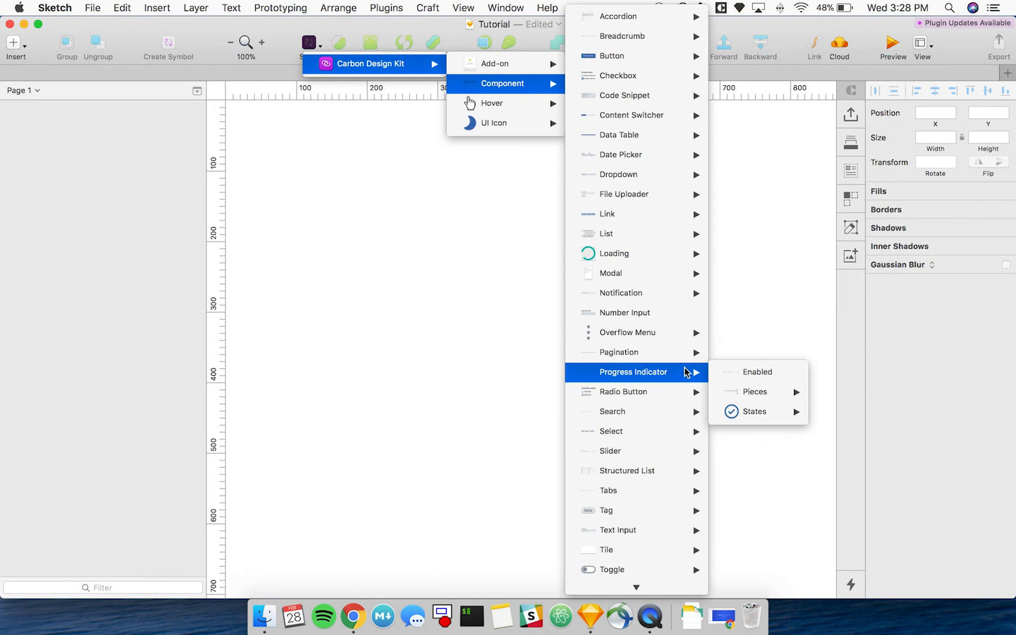
pyautogui.moveTo(734, 397)
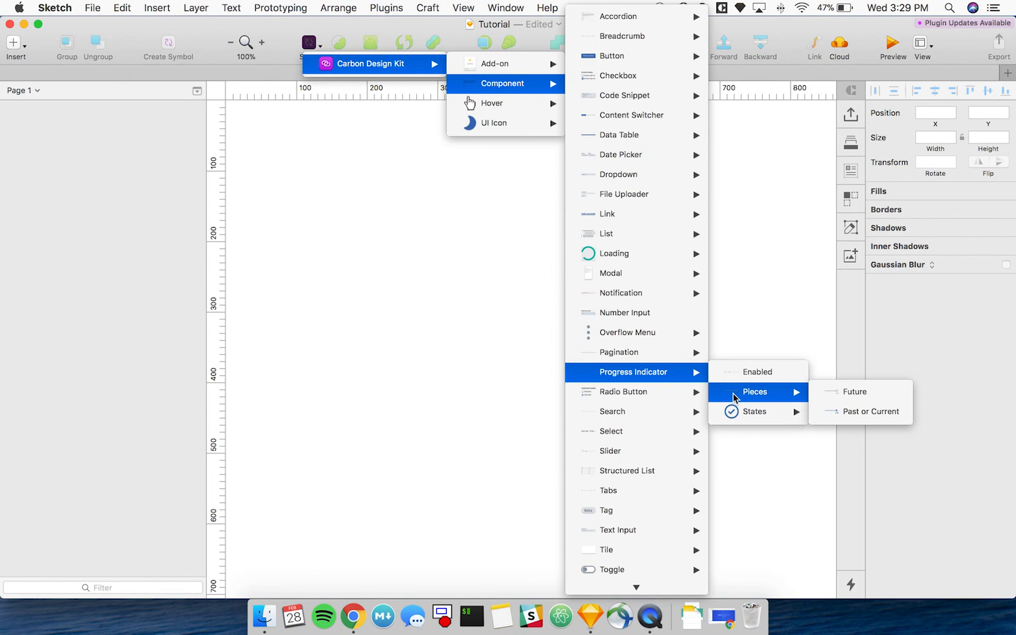
pyautogui.moveTo(633, 136)
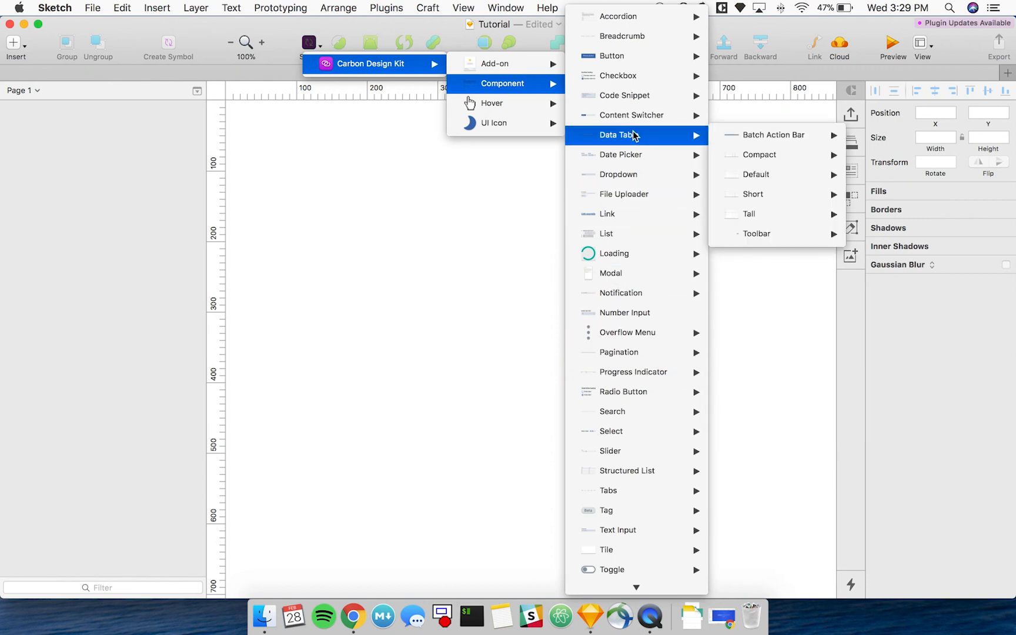
pyautogui.moveTo(758, 134)
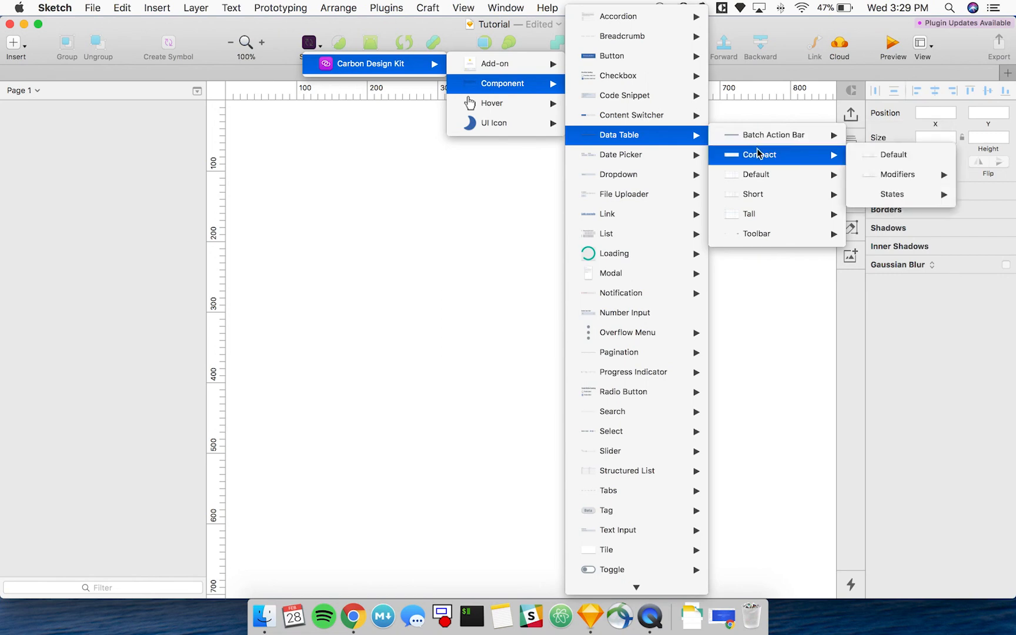
pyautogui.moveTo(759, 215)
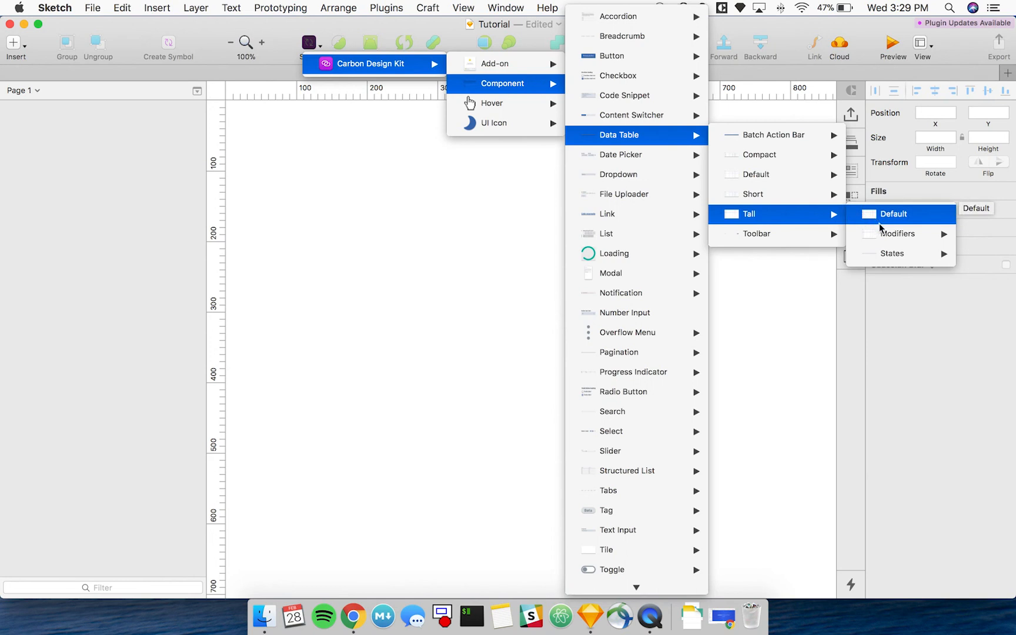
pyautogui.moveTo(882, 231)
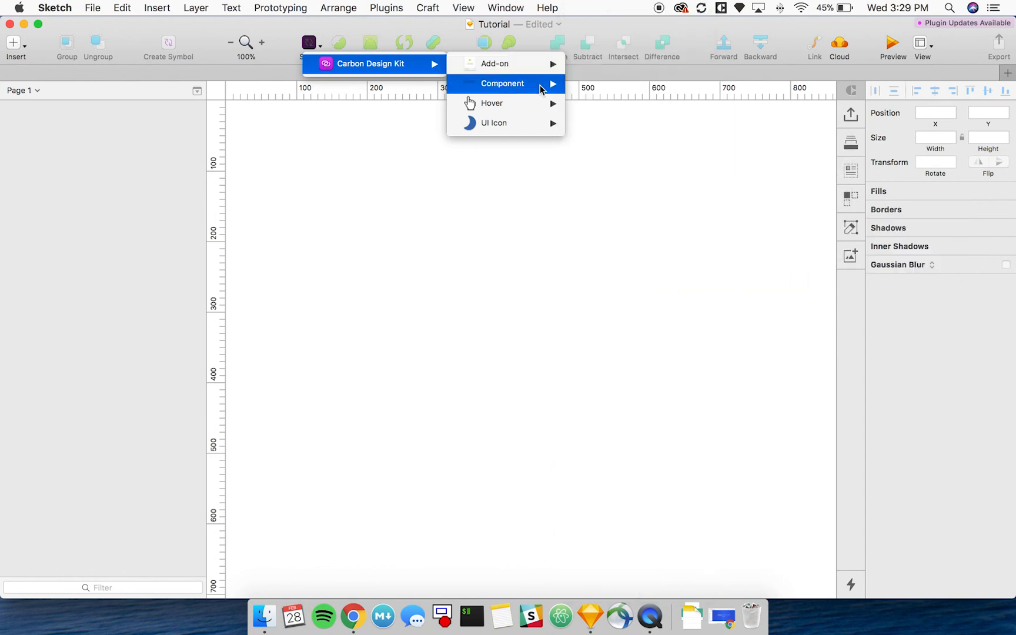
# Examine the kit's Hover cursors and UI Icon symbols, including the Glyph and Icon groups and the colour variants of individual icons.
pyautogui.moveTo(534, 105)
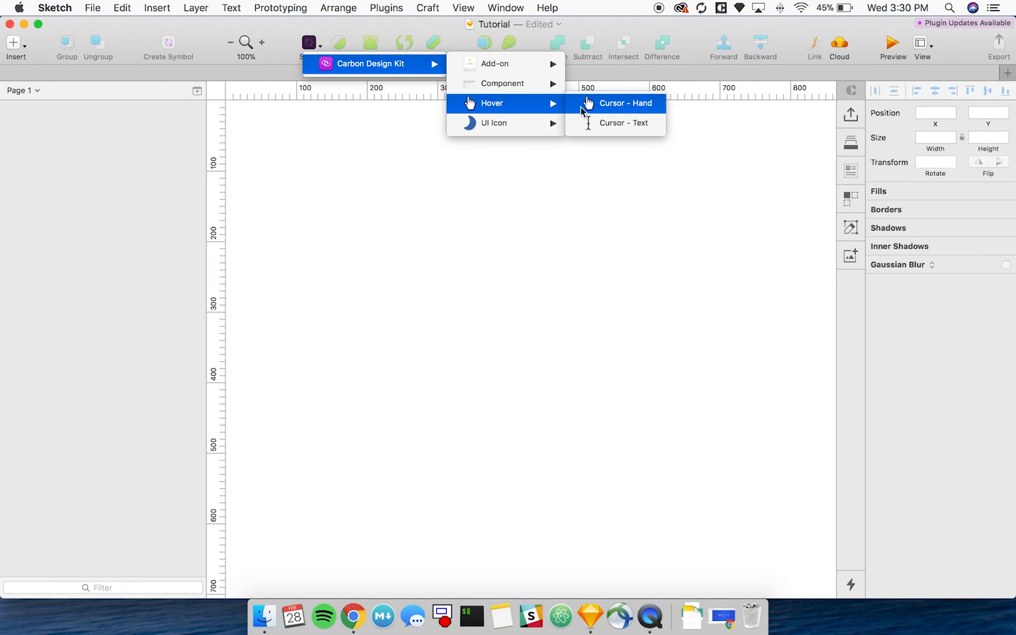
pyautogui.moveTo(523, 125)
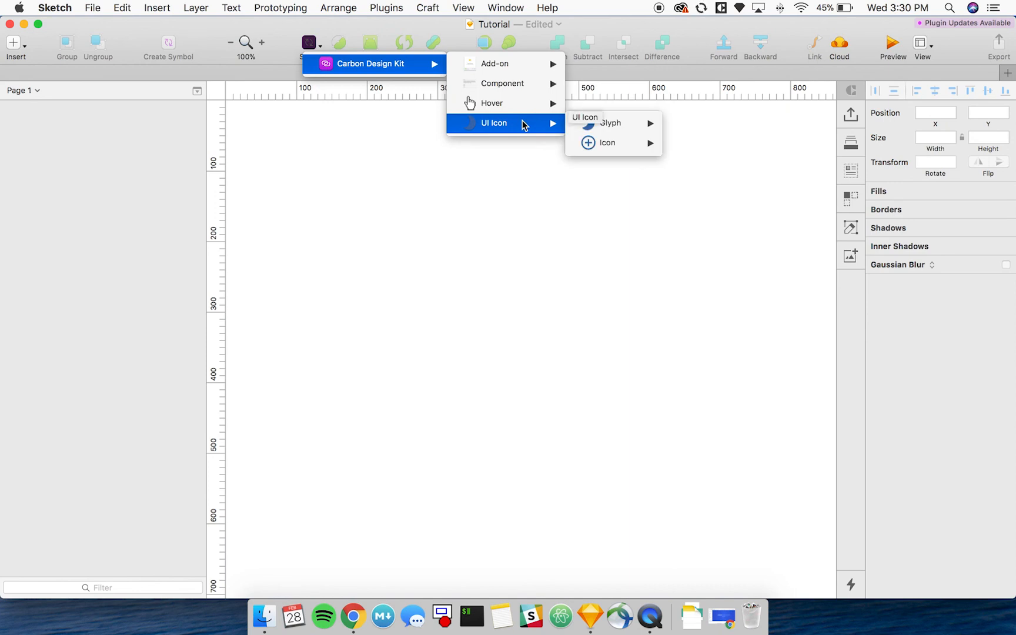
pyautogui.moveTo(581, 127)
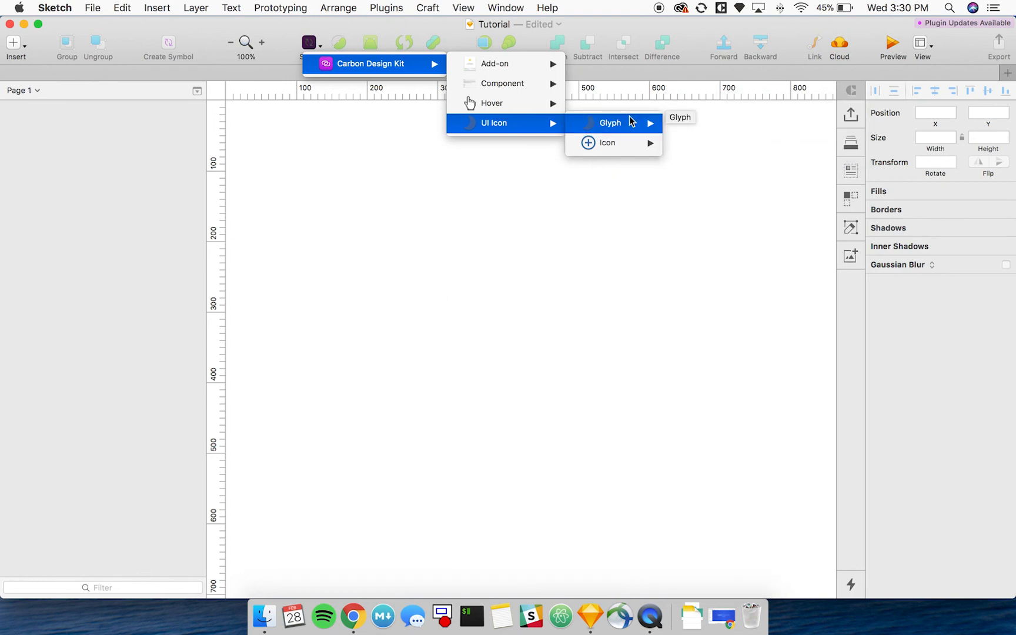
pyautogui.moveTo(627, 147)
pyautogui.moveTo(742, 79)
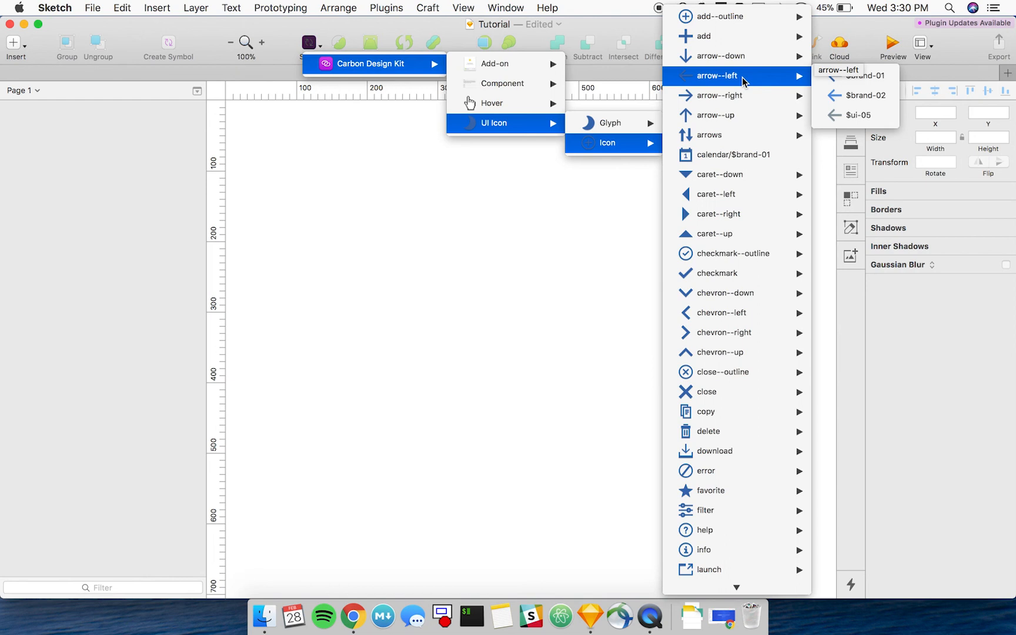
pyautogui.moveTo(743, 375)
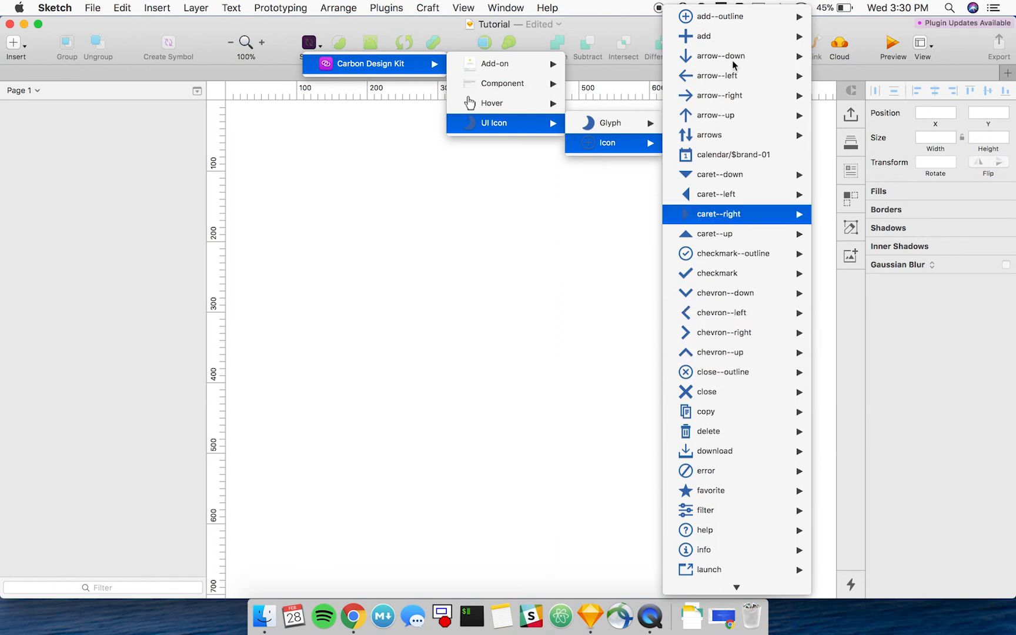
pyautogui.moveTo(734, 32)
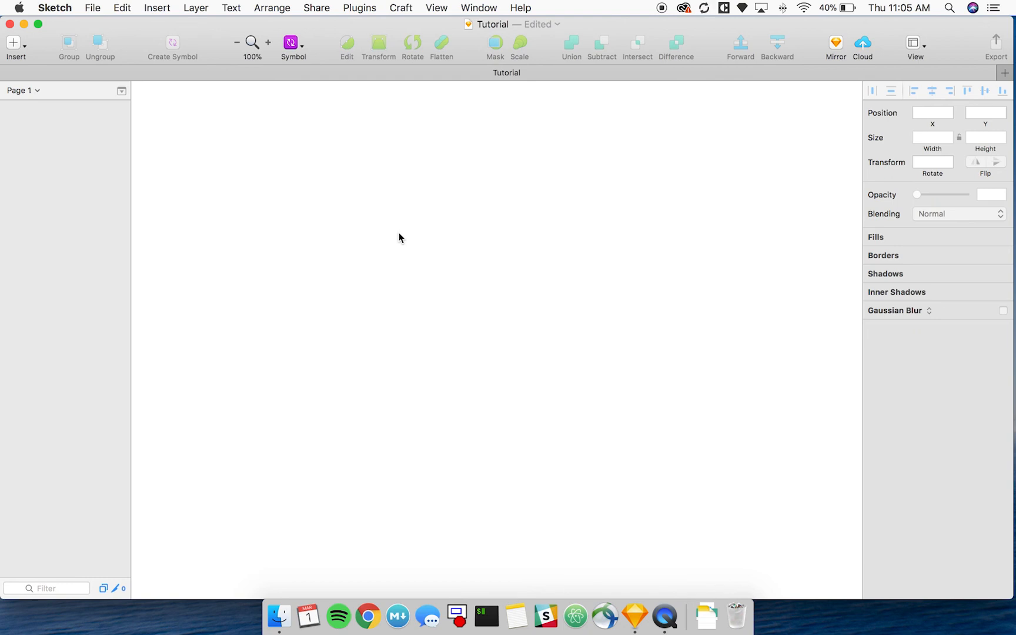
# Insert the Carbon Design Kit's Progress Indicator component in its Enabled version near the middle of the canvas.
pyautogui.click(300, 50)
pyautogui.moveTo(382, 64)
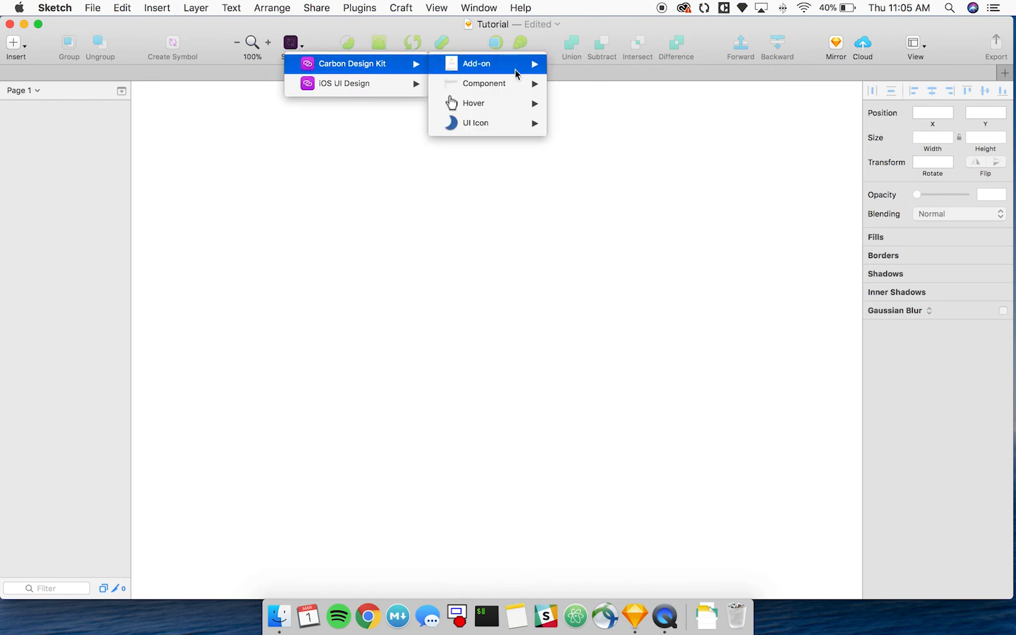
pyautogui.moveTo(513, 86)
pyautogui.moveTo(619, 371)
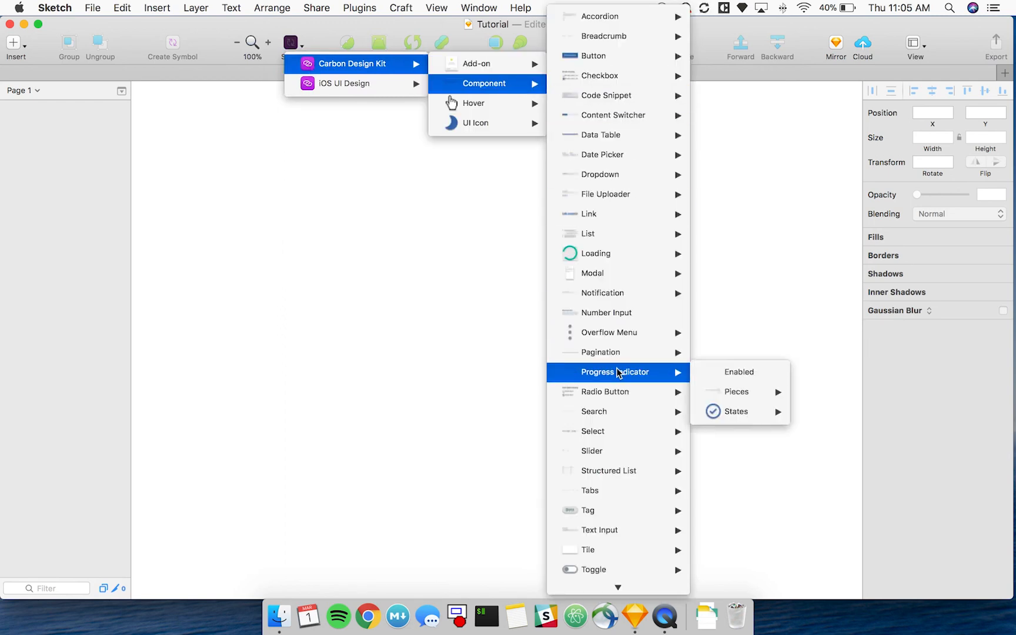
pyautogui.click(741, 373)
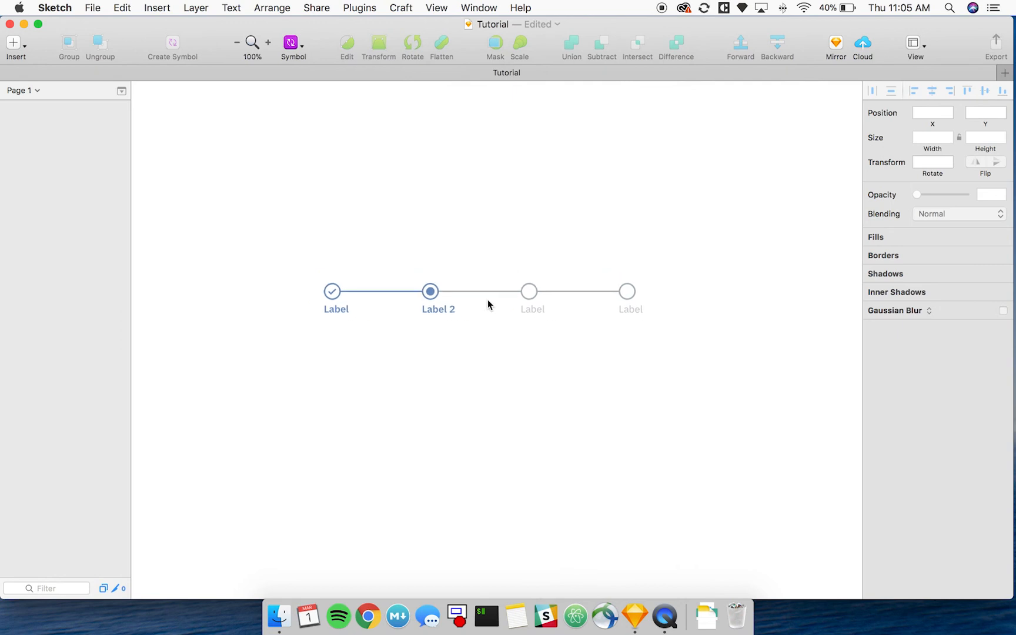
pyautogui.click(488, 300)
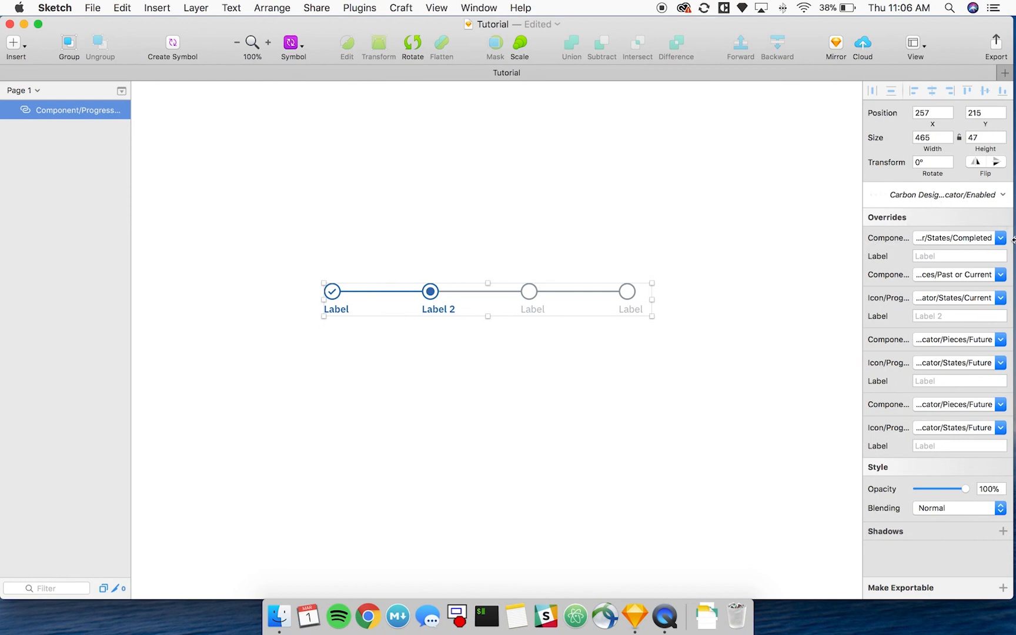
# Override the first step's icon in the progress indicator with the Progress Indicator/States/Current symbol.
pyautogui.click(939, 238)
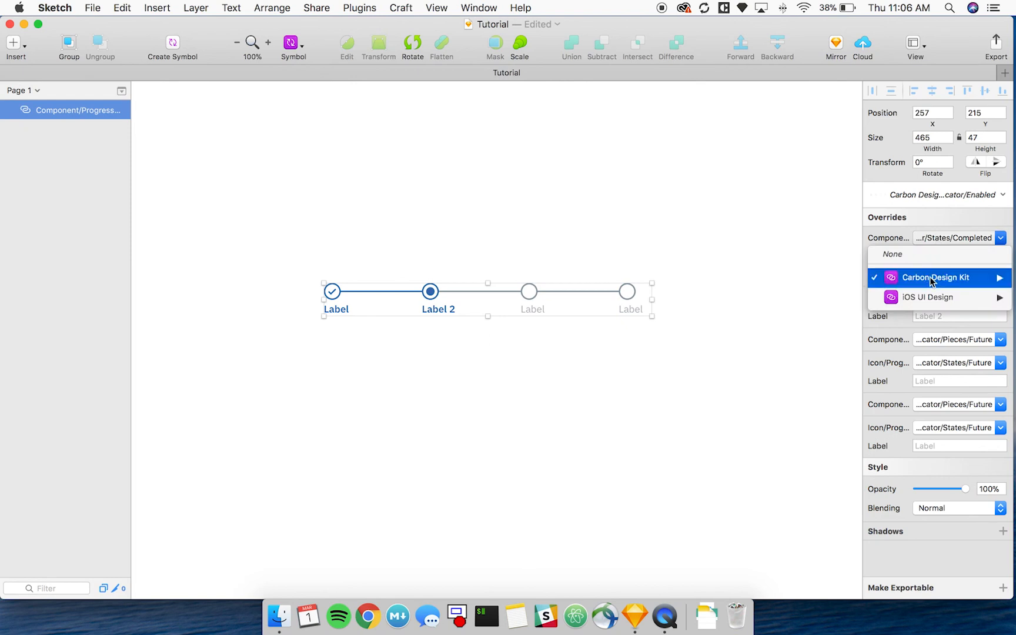
pyautogui.moveTo(931, 281)
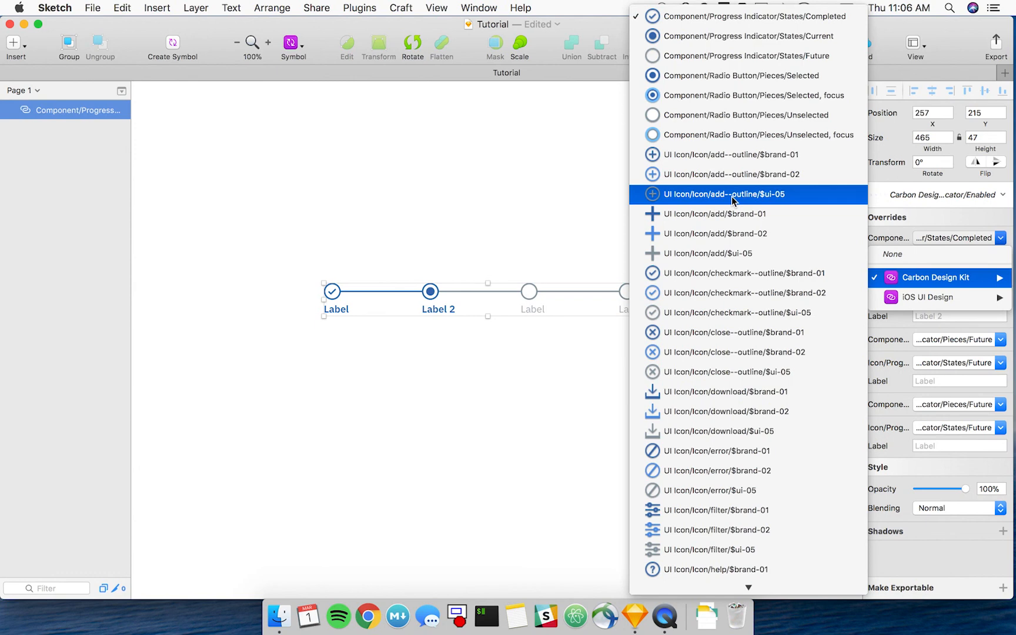
pyautogui.click(715, 36)
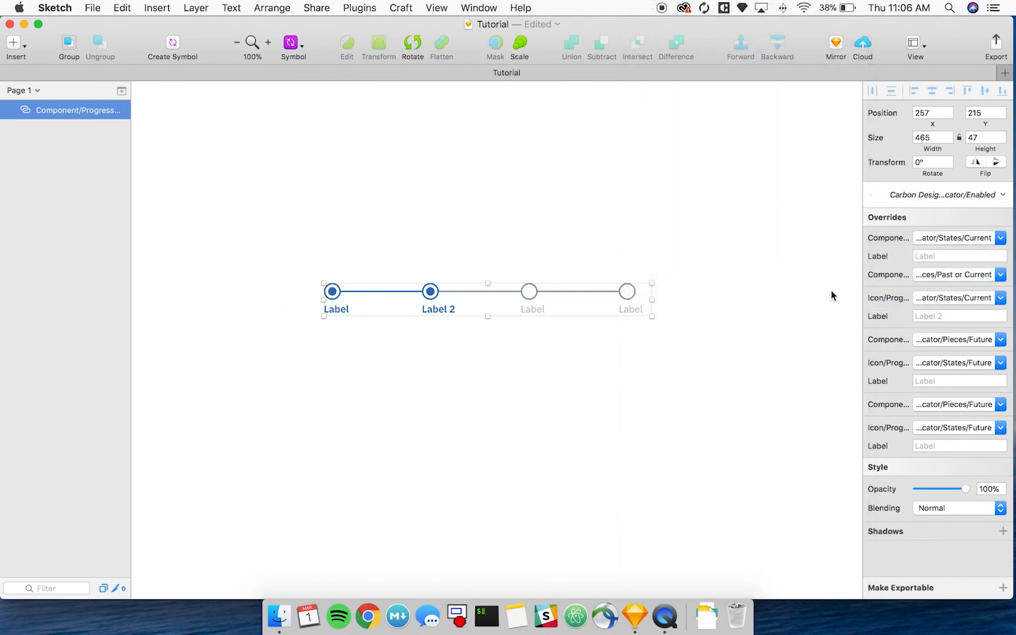
# Set the label override of the progress indicator's first step to "First Step".
pyautogui.click(918, 256)
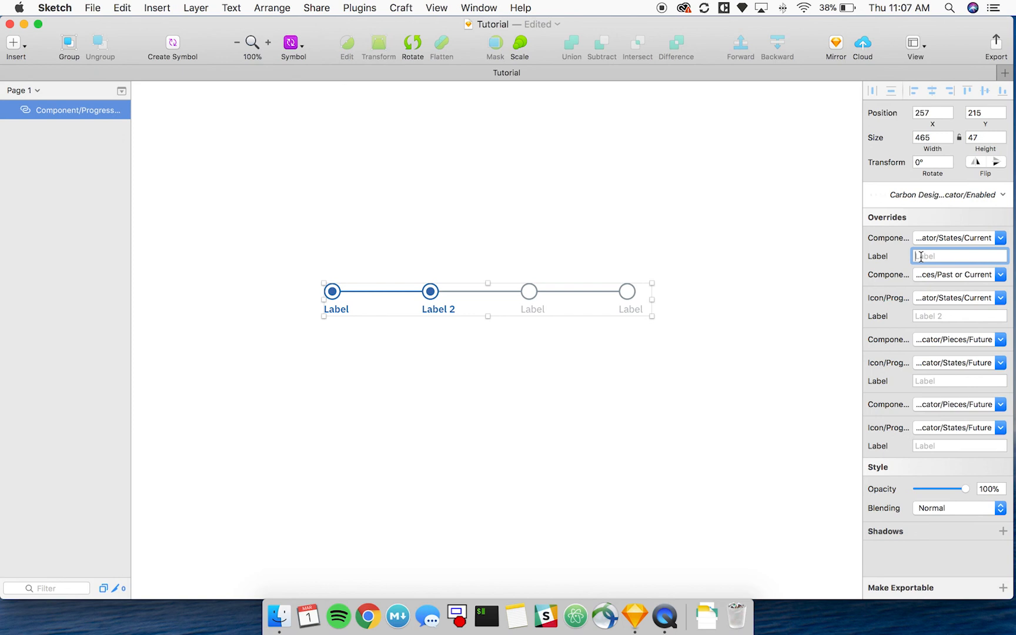
pyautogui.write('Text Field')
pyautogui.press('super+a')
pyautogui.press('BackSpace')
pyautogui.write('First Step')
pyautogui.press('Return')
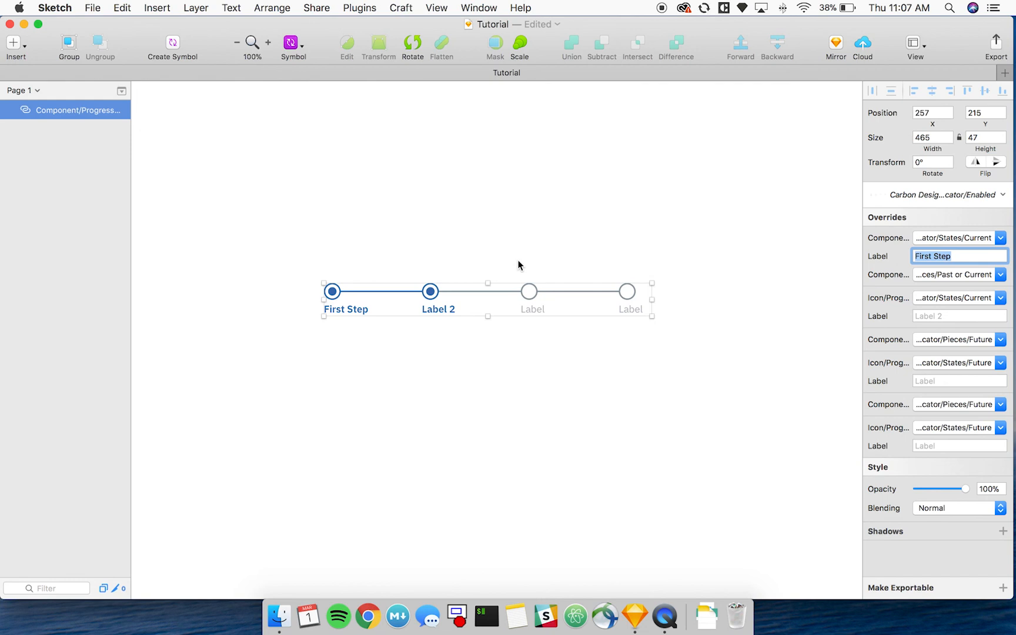
# Set the label override of the progress indicator's second step to "Second Step".
pyautogui.press('Escape')
pyautogui.moveTo(511, 263); pyautogui.dragTo(396, 268)
pyautogui.click(424, 294)
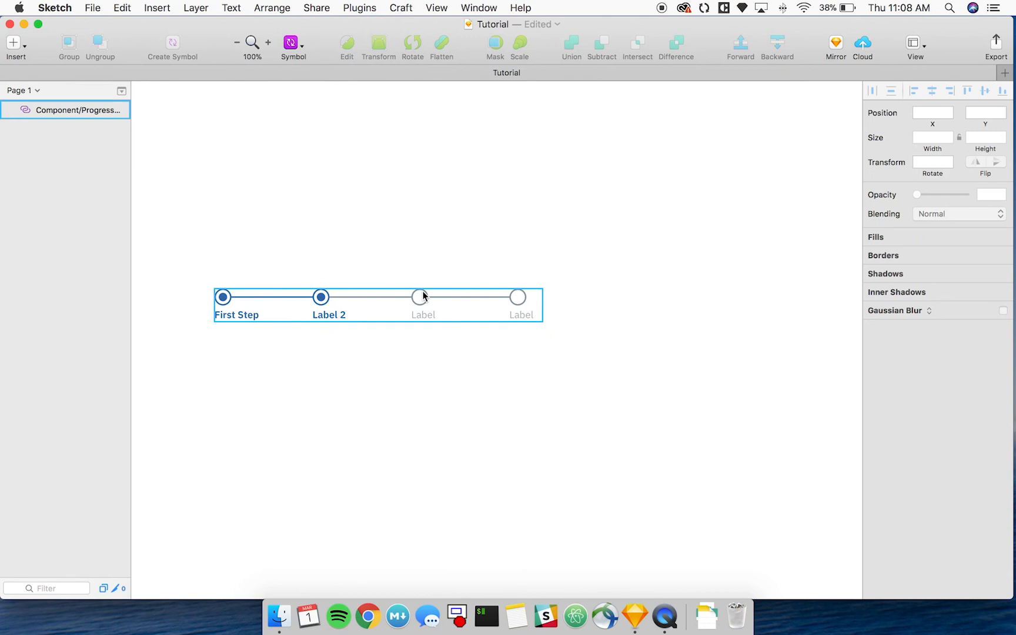
pyautogui.click(422, 294)
pyautogui.click(920, 318)
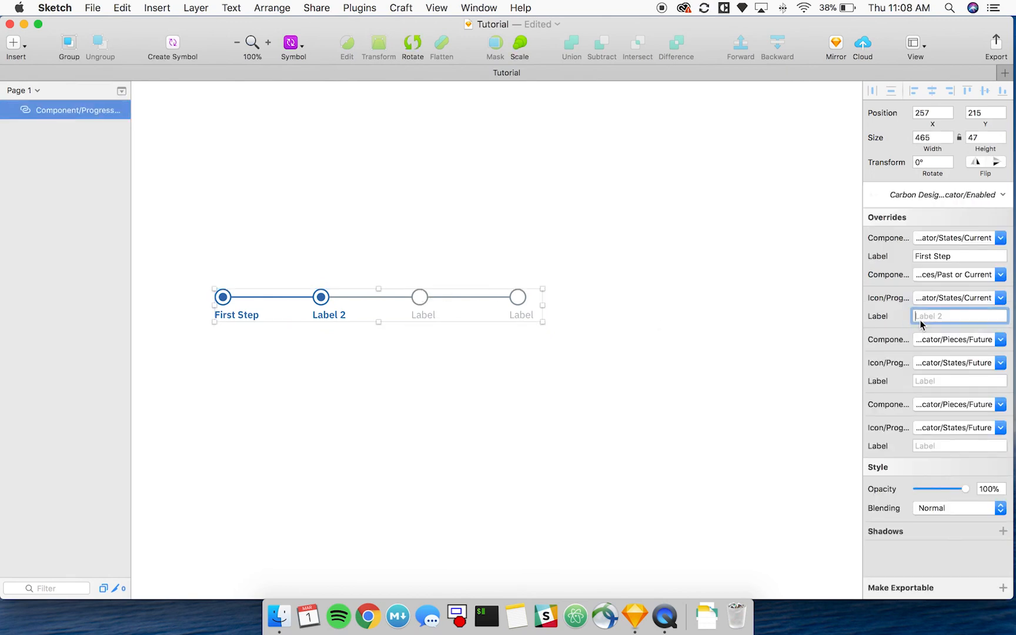
pyautogui.write('Second Step')
pyautogui.press('Tab')
# Label the progress indicator's remaining two steps "Third Step" and "Fourth Step" through the label overrides.
pyautogui.write('T')
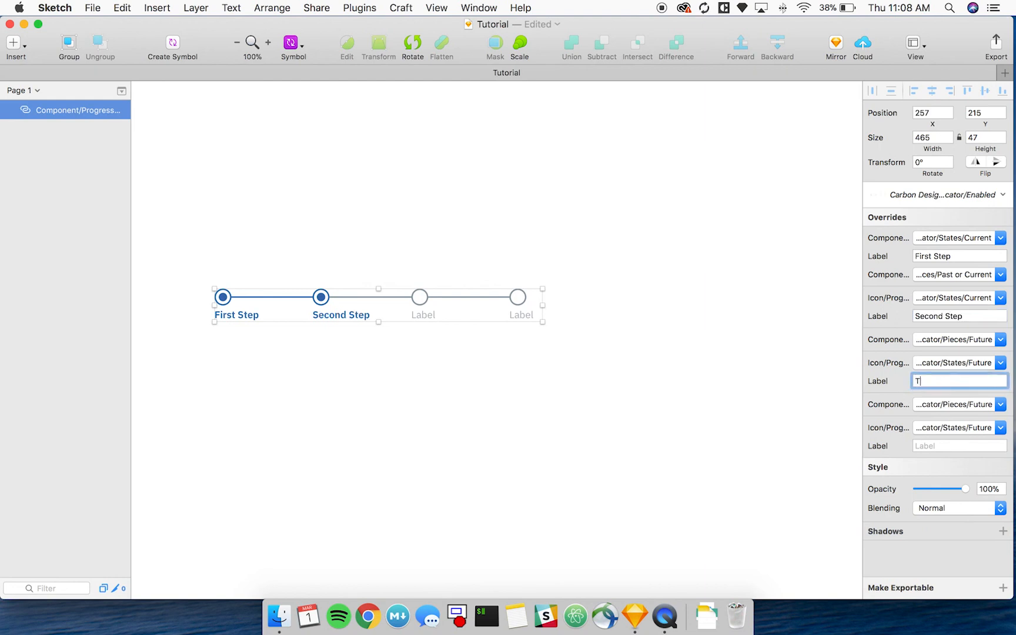
pyautogui.write('hird Step')
pyautogui.press('Tab')
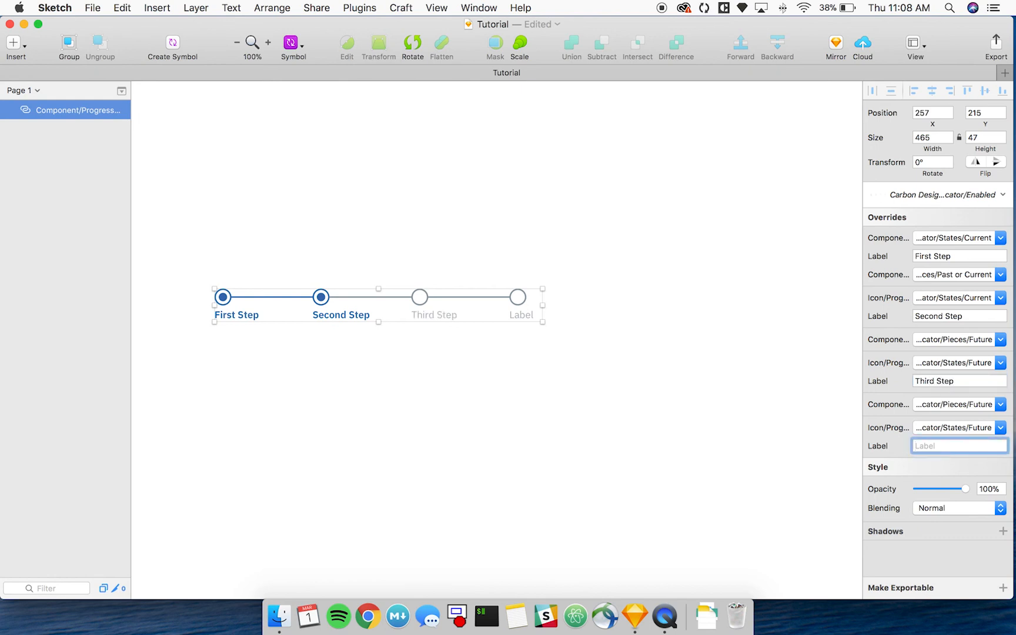
pyautogui.write('Fourth Step')
pyautogui.press('Return')
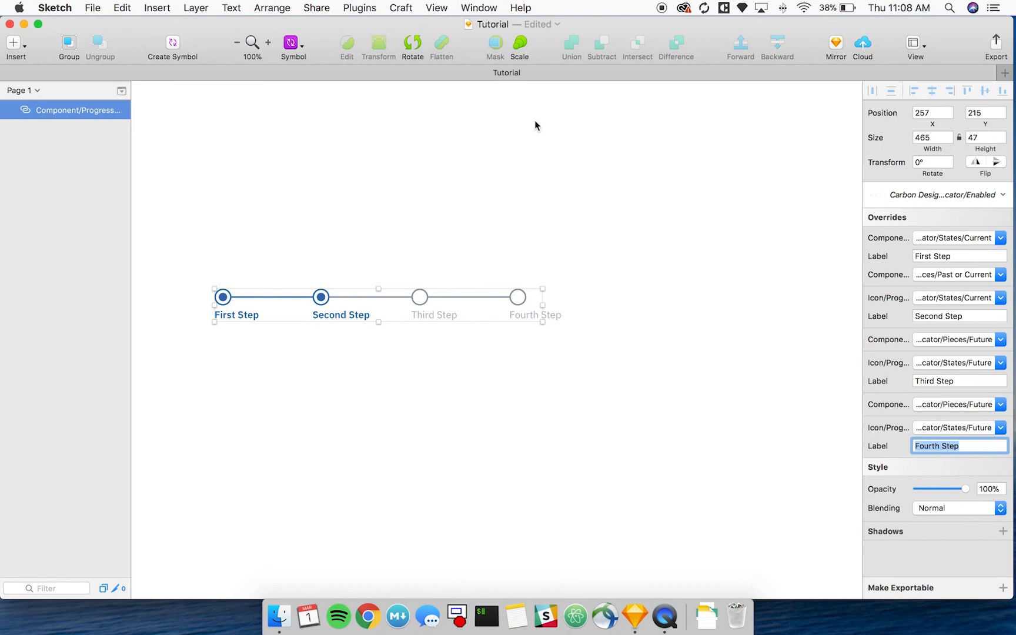
# Insert the Progress Indicator/Pieces/Future symbol as a fifth step, with its line joined to the Fourth Step circle.
pyautogui.click(293, 41)
pyautogui.moveTo(296, 65)
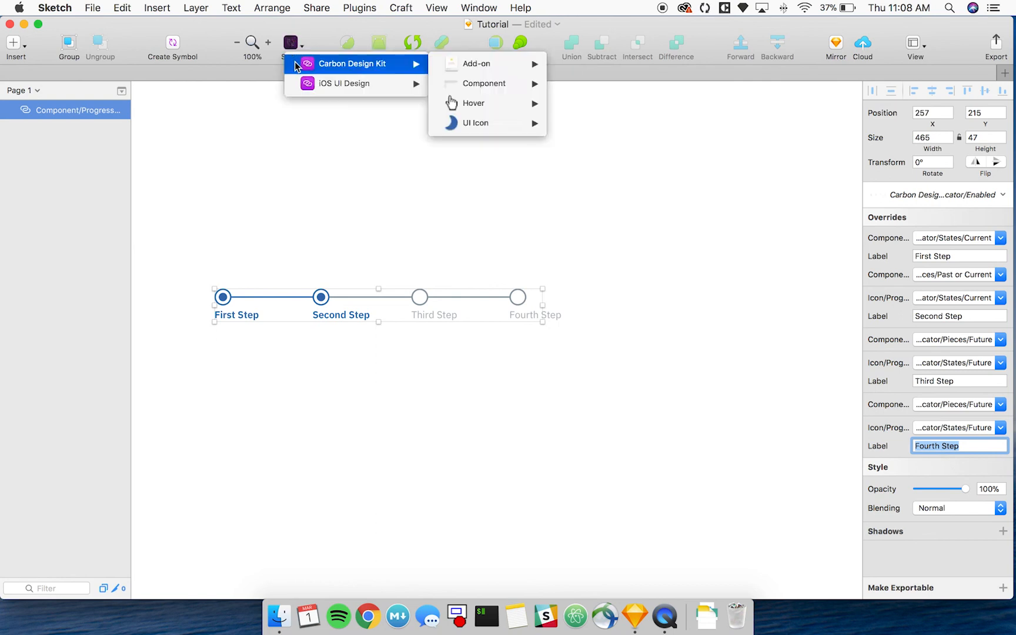
pyautogui.moveTo(471, 84)
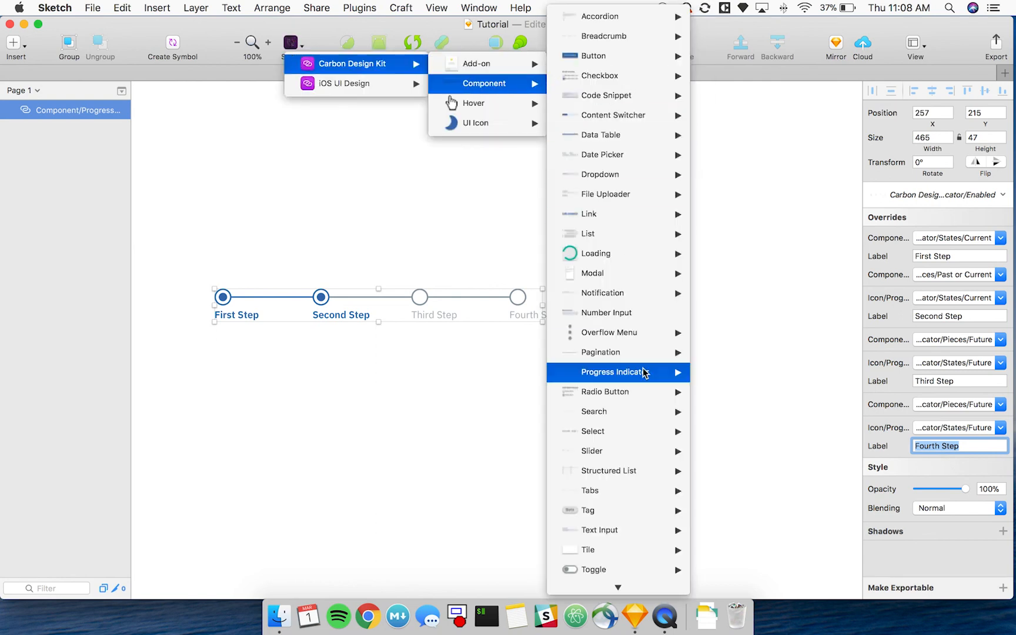
pyautogui.moveTo(686, 375)
pyautogui.moveTo(734, 394)
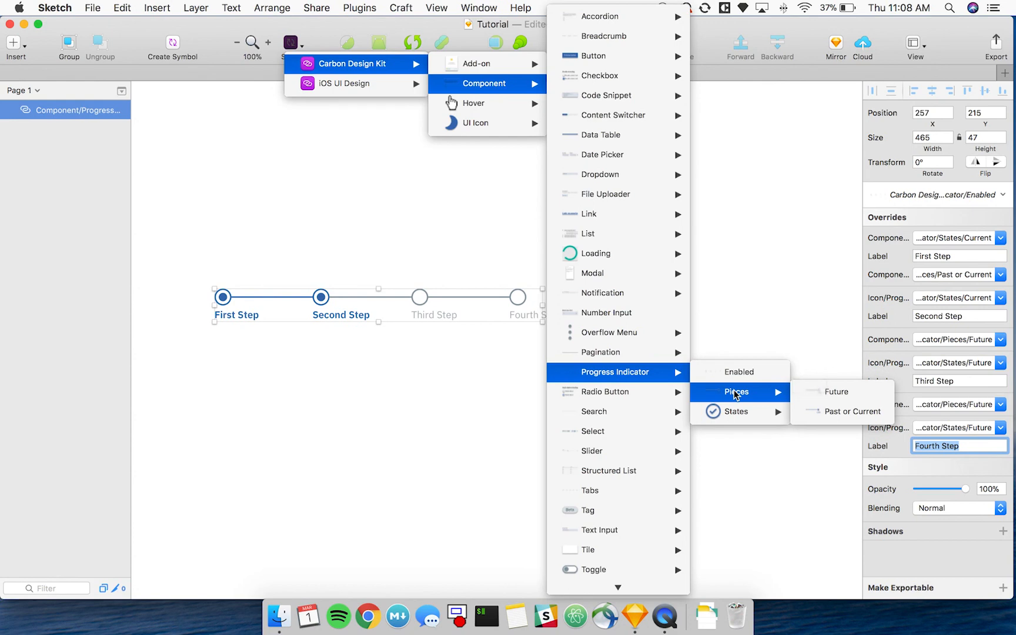
pyautogui.click(836, 392)
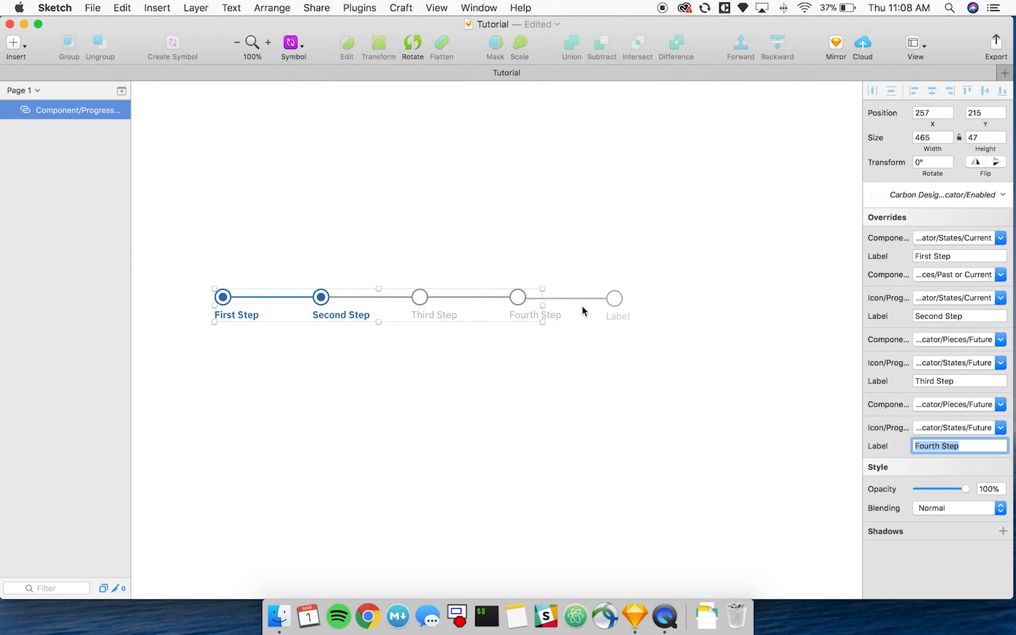
pyautogui.click(582, 304)
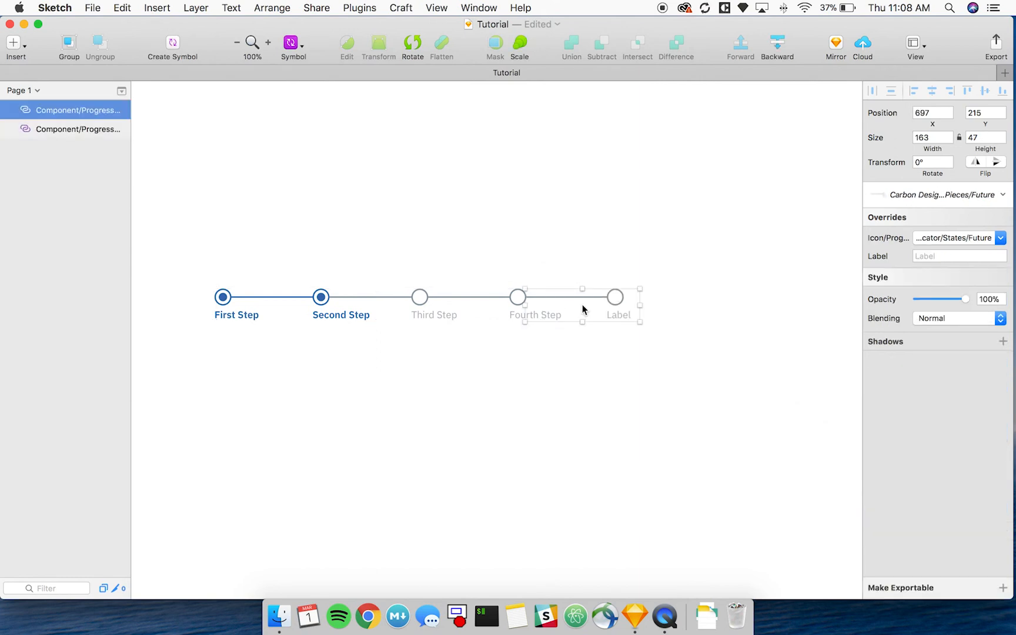
# Set the label override of the added progress indicator piece to "Fifth Step".
pyautogui.click(935, 254)
pyautogui.write('Didth Step')
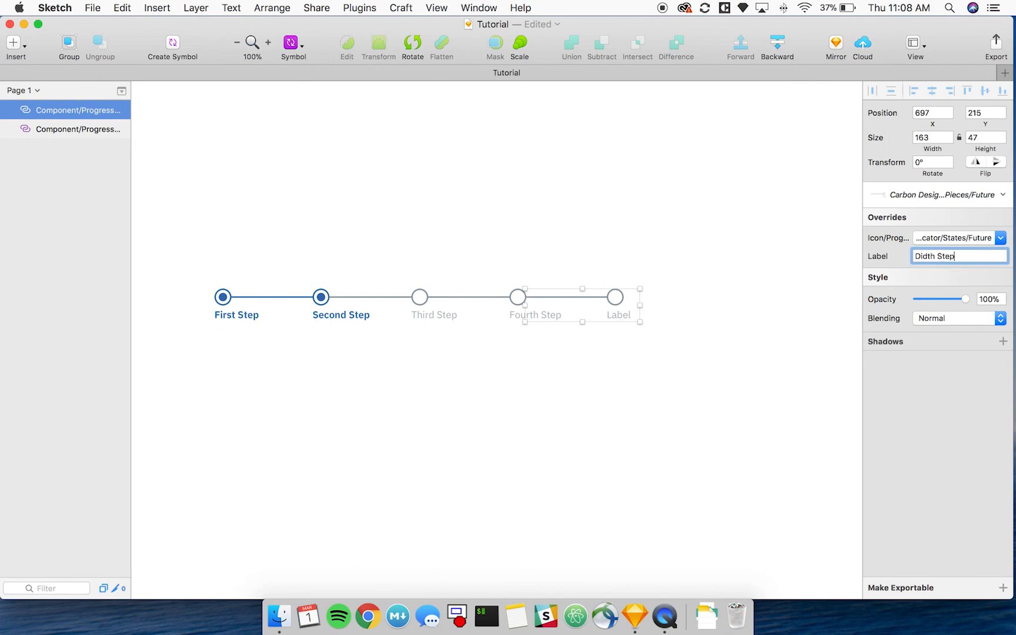
pyautogui.press('super+a')
pyautogui.write('Fifth Step')
pyautogui.press('Return')
pyautogui.click(739, 240)
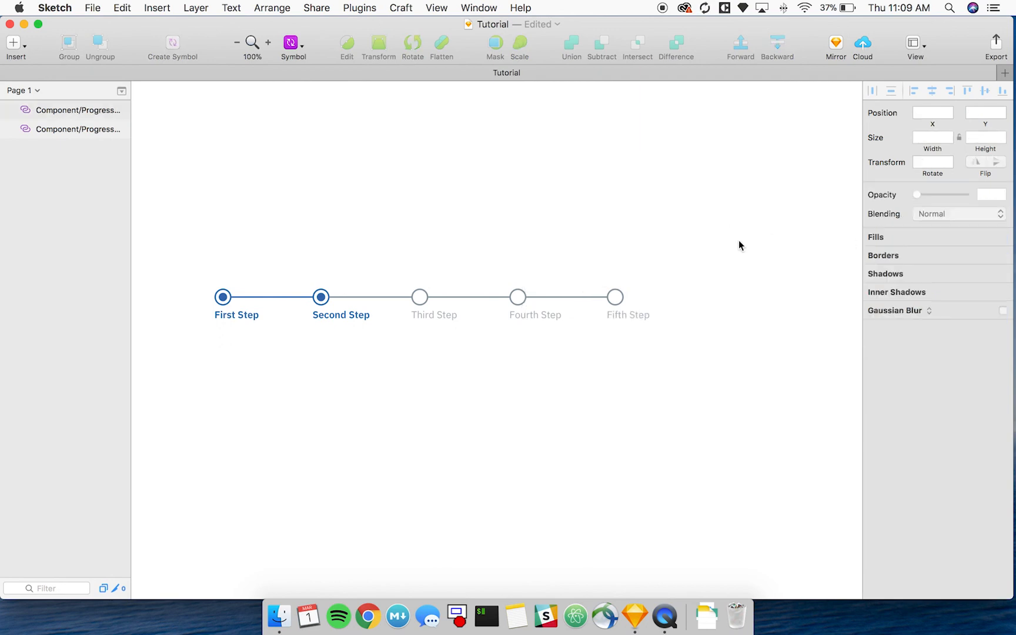
# Override the First Step icon in the four-step progress indicator with the Progress Indicator/States/Completed symbol.
pyautogui.click(613, 315)
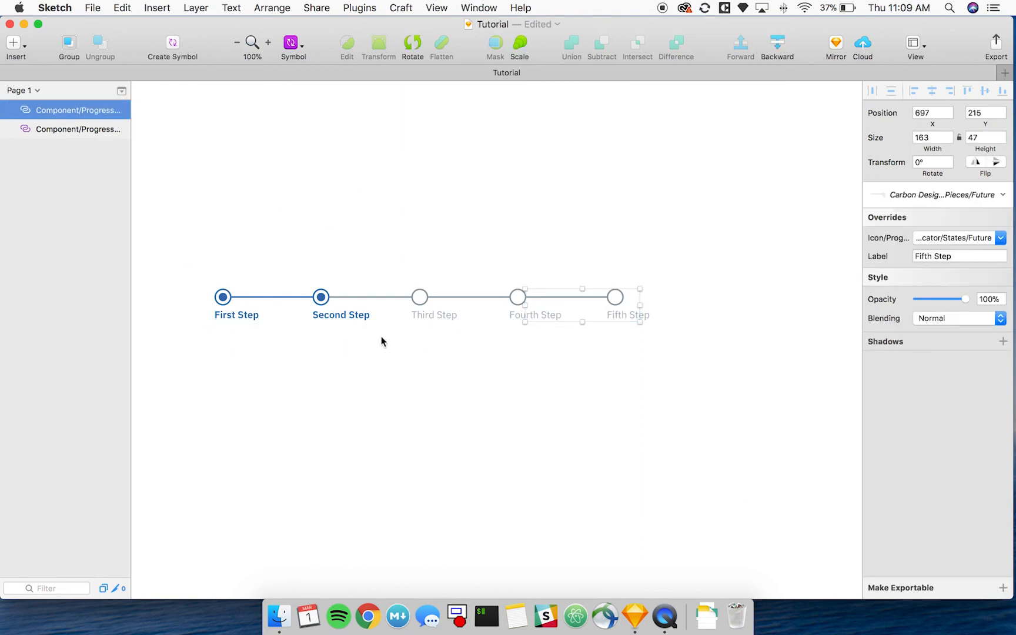
pyautogui.click(233, 297)
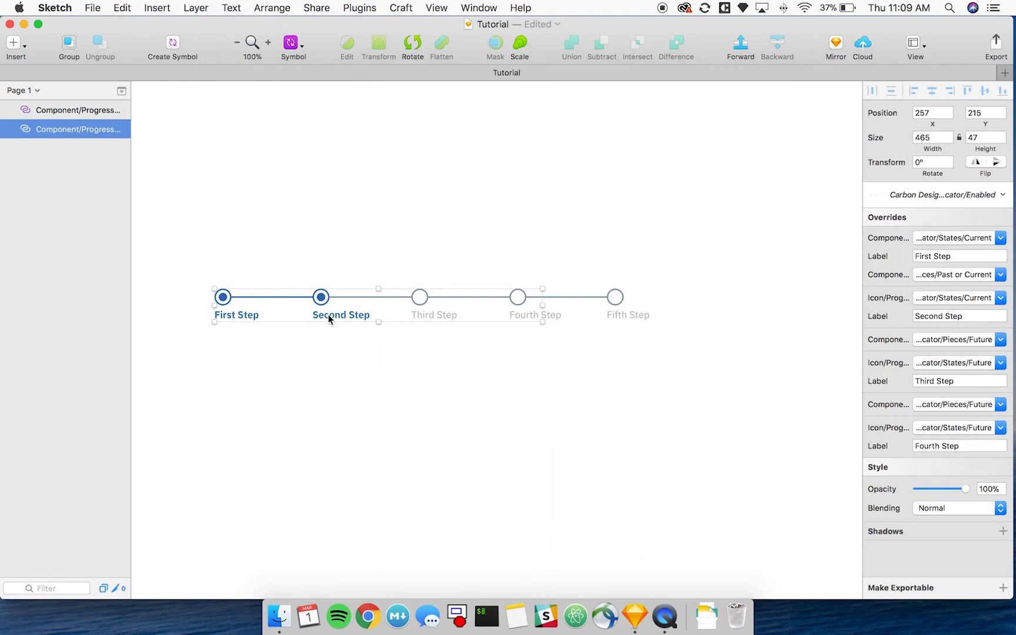
pyautogui.click(943, 238)
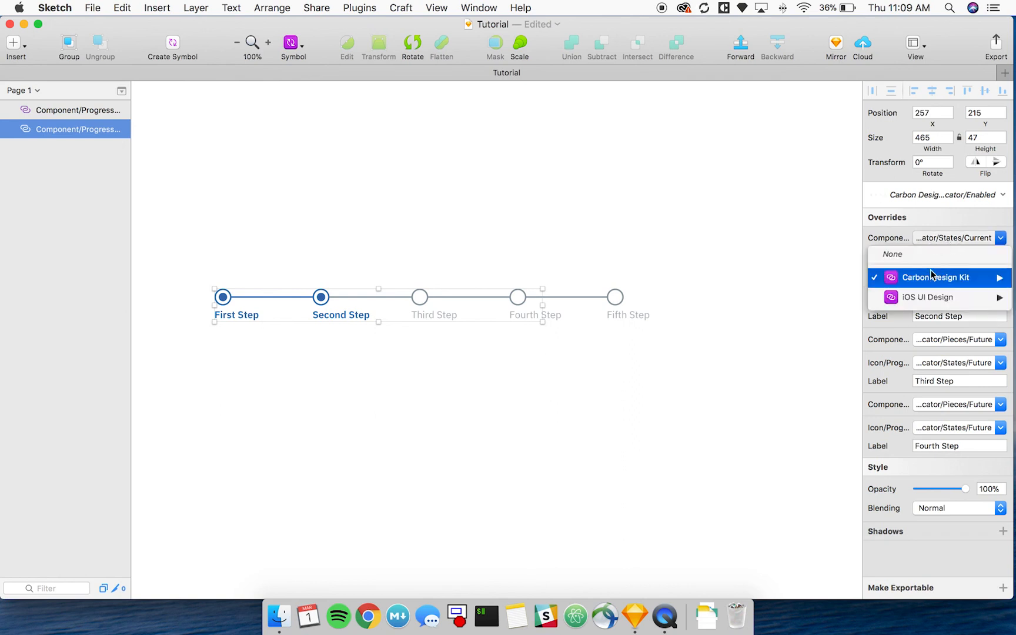
pyautogui.moveTo(930, 274)
pyautogui.click(739, 26)
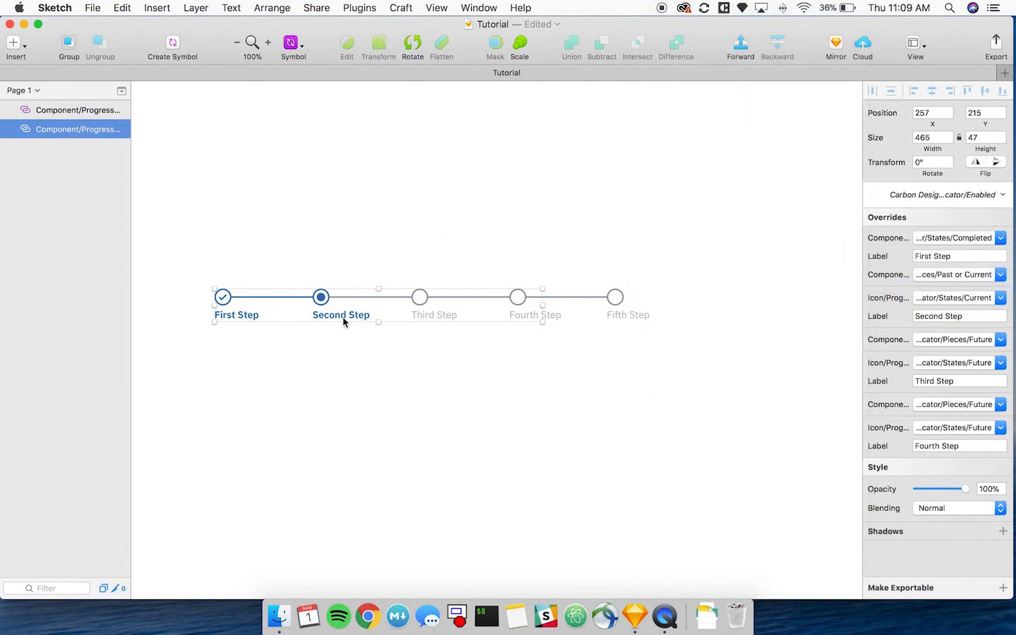
# Override the Second Step piece of the progress indicator with the Progress Indicator/Pieces/Future symbol, keeping its "Second Step" label.
pyautogui.click(949, 275)
pyautogui.moveTo(941, 321)
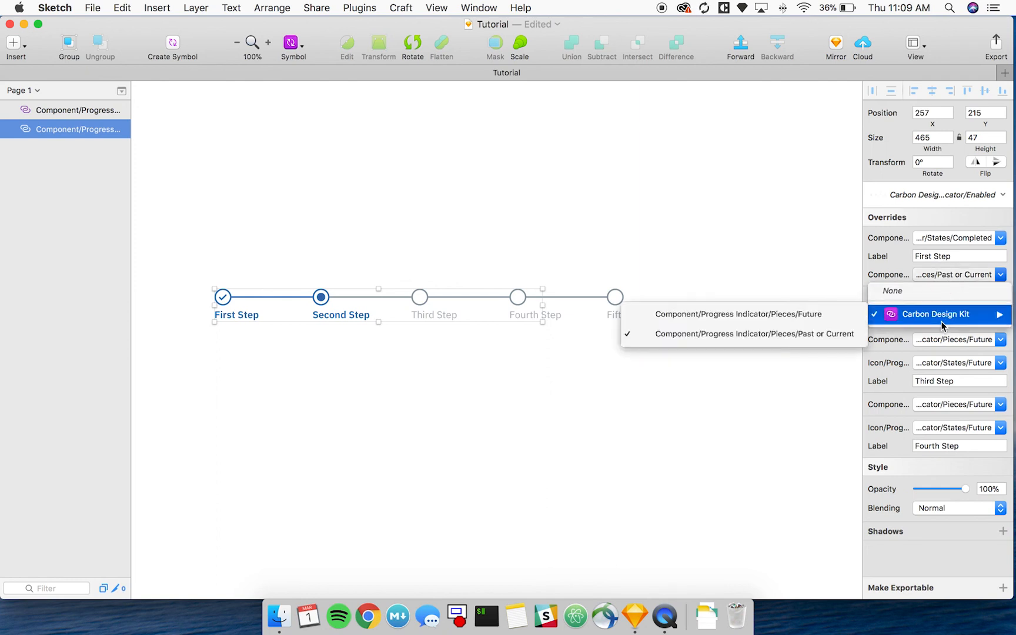
pyautogui.click(826, 320)
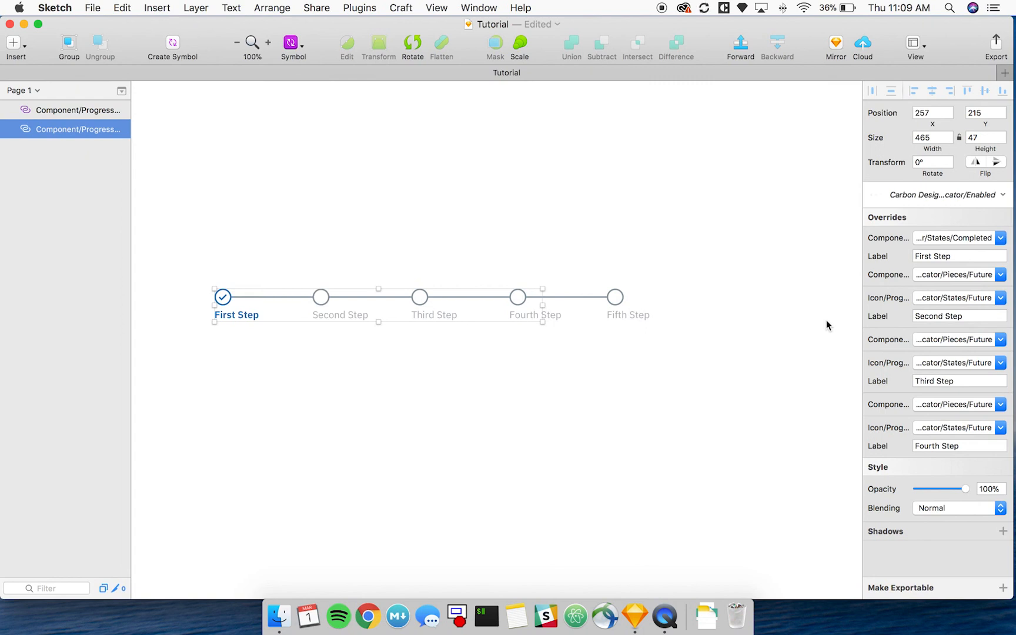
pyautogui.click(971, 314)
pyautogui.click(943, 317)
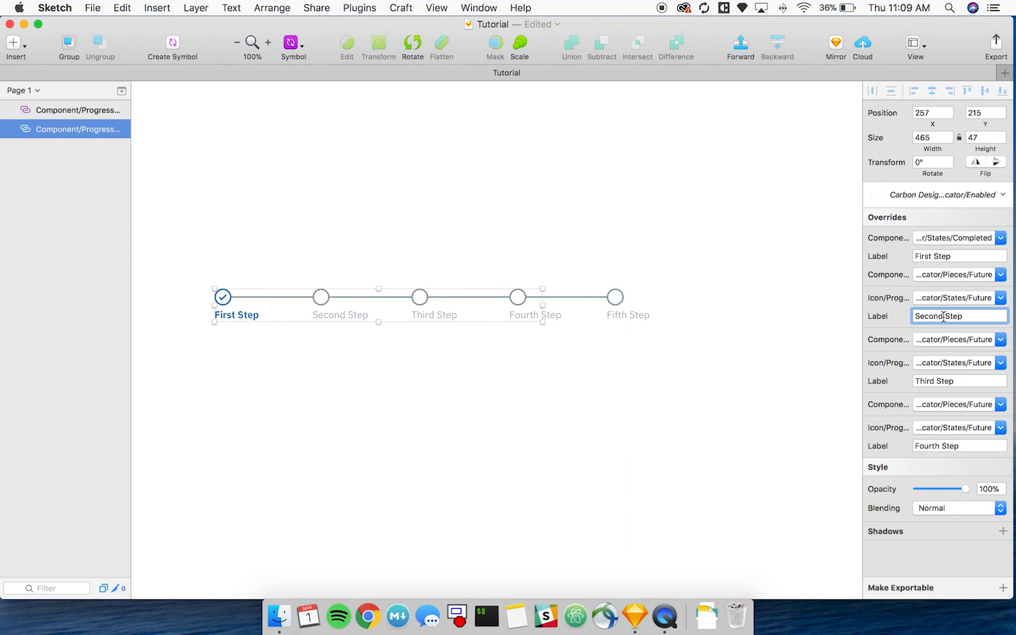
pyautogui.click(438, 235)
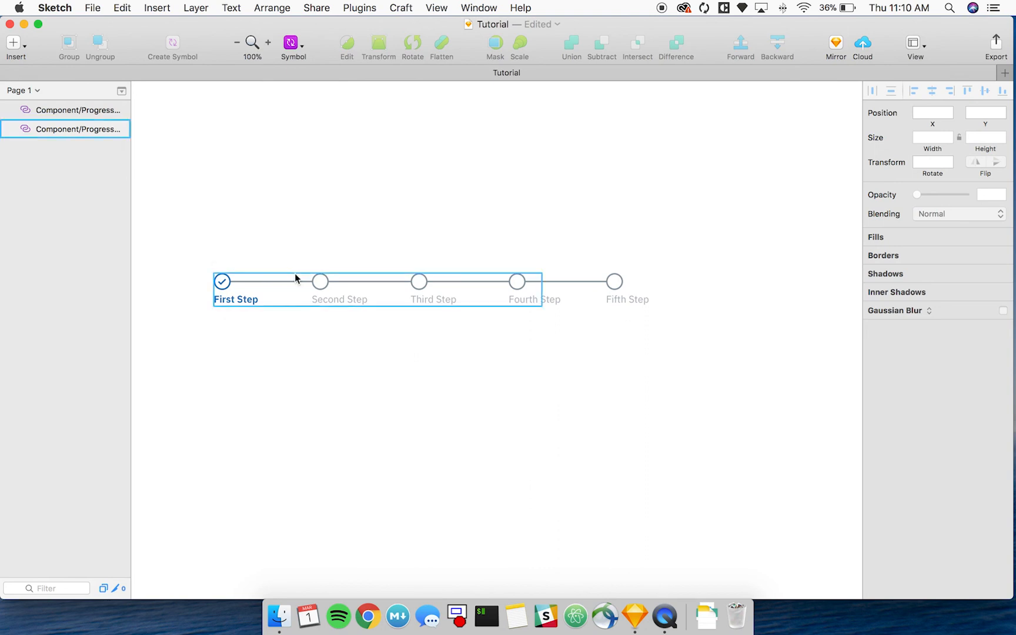
# Delete the separate Fifth Step piece and set the Fourth Step piece override of the progress indicator to None.
pyautogui.click(629, 286)
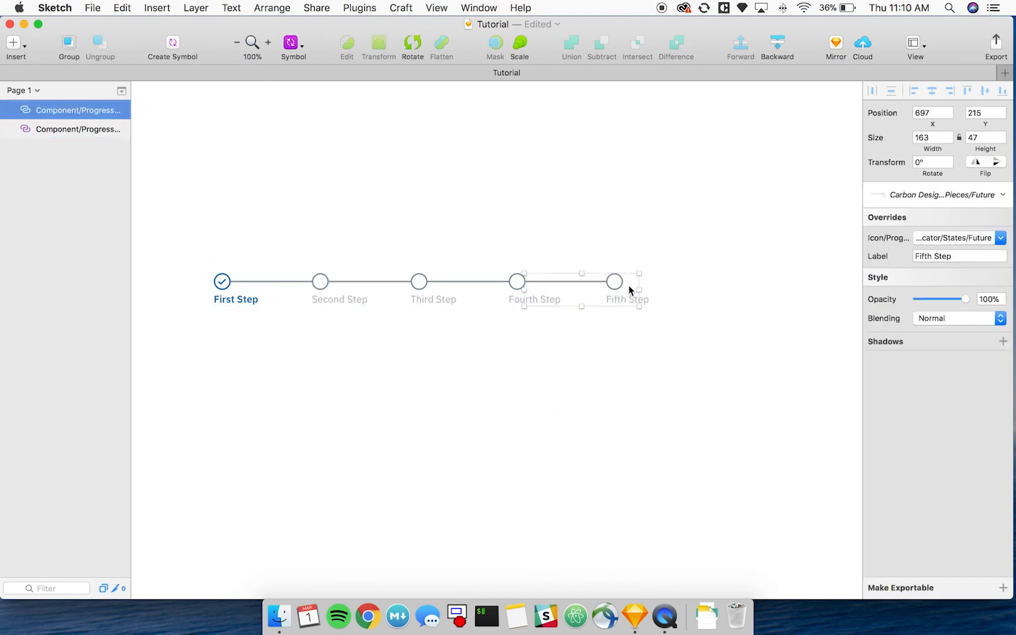
pyautogui.press('Delete')
pyautogui.click(523, 299)
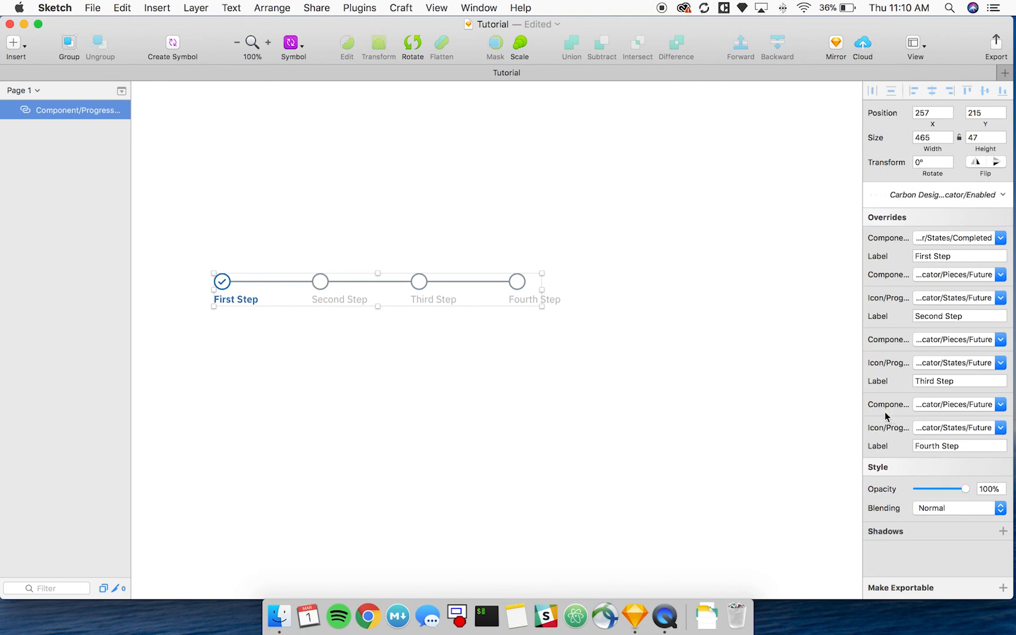
pyautogui.click(949, 405)
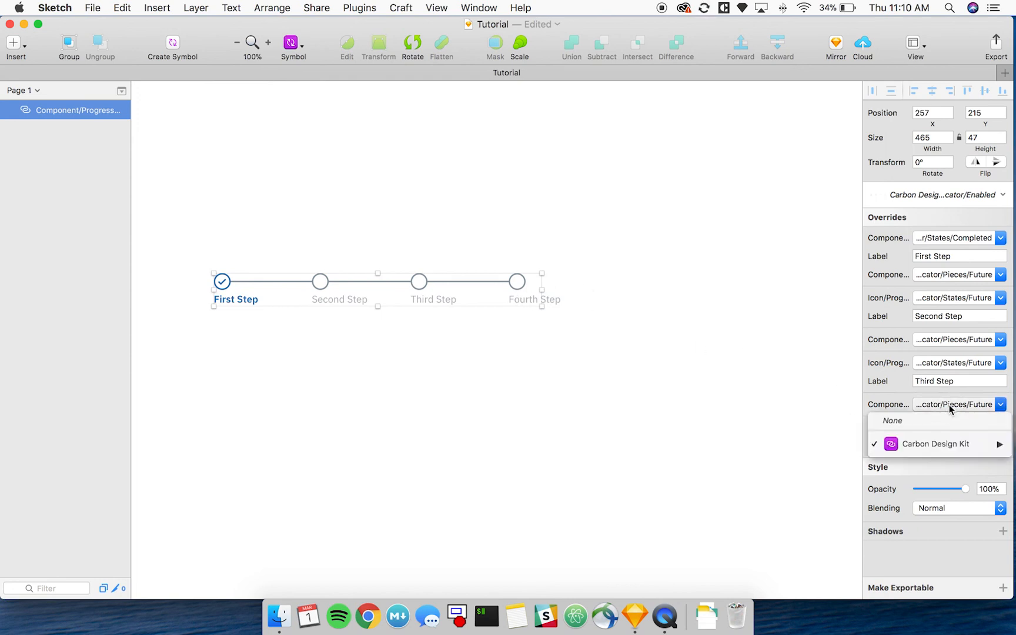
pyautogui.click(945, 421)
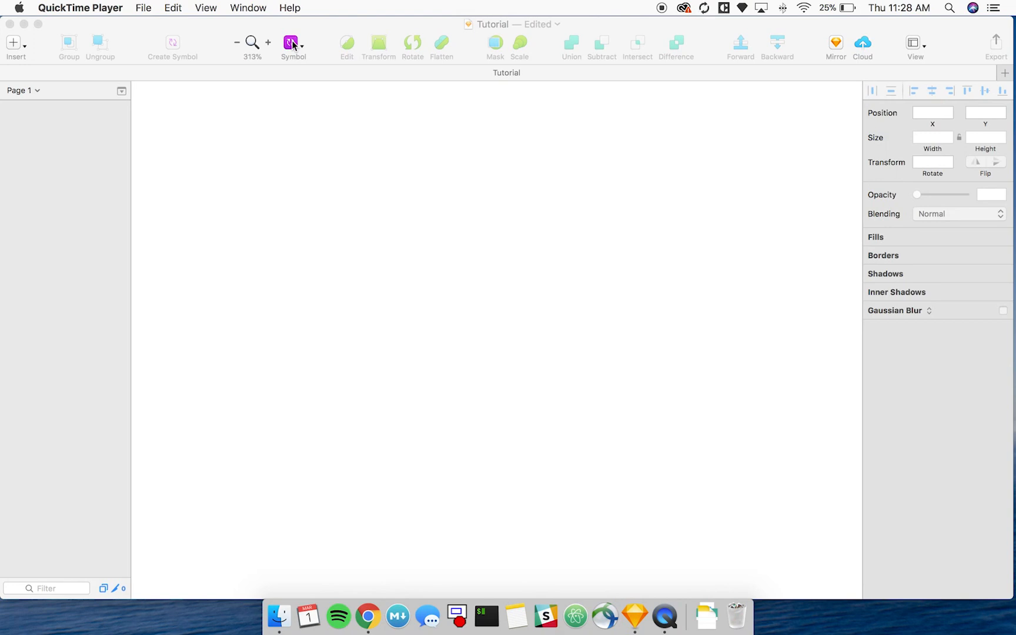
# Insert the Carbon Design Kit symbol Component/Button/1. Primary/Enabled in the middle of the empty canvas.
pyautogui.click(340, 148)
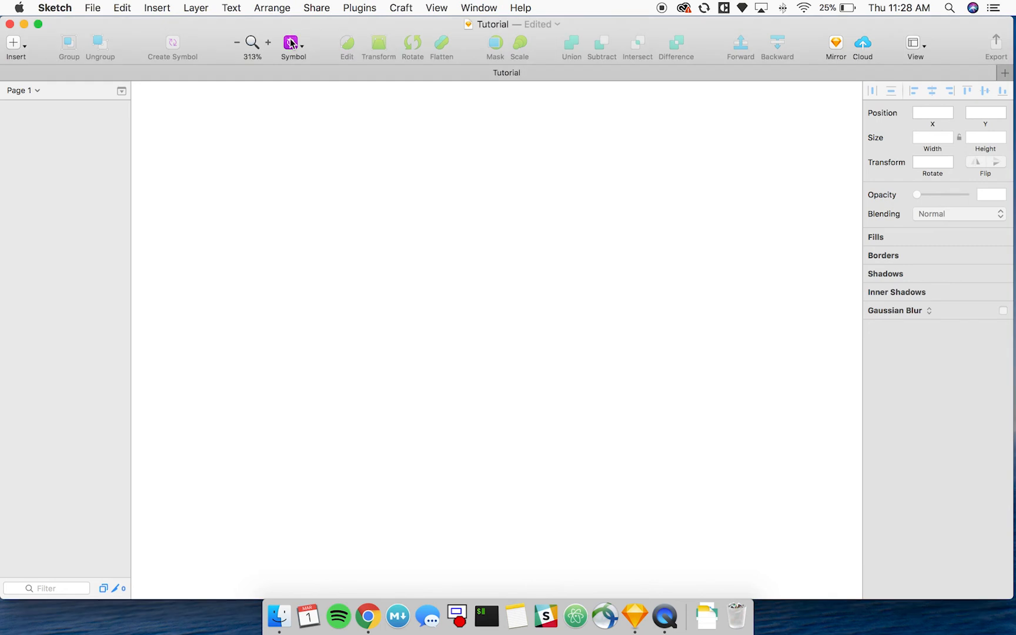
pyautogui.click(291, 44)
pyautogui.moveTo(296, 64)
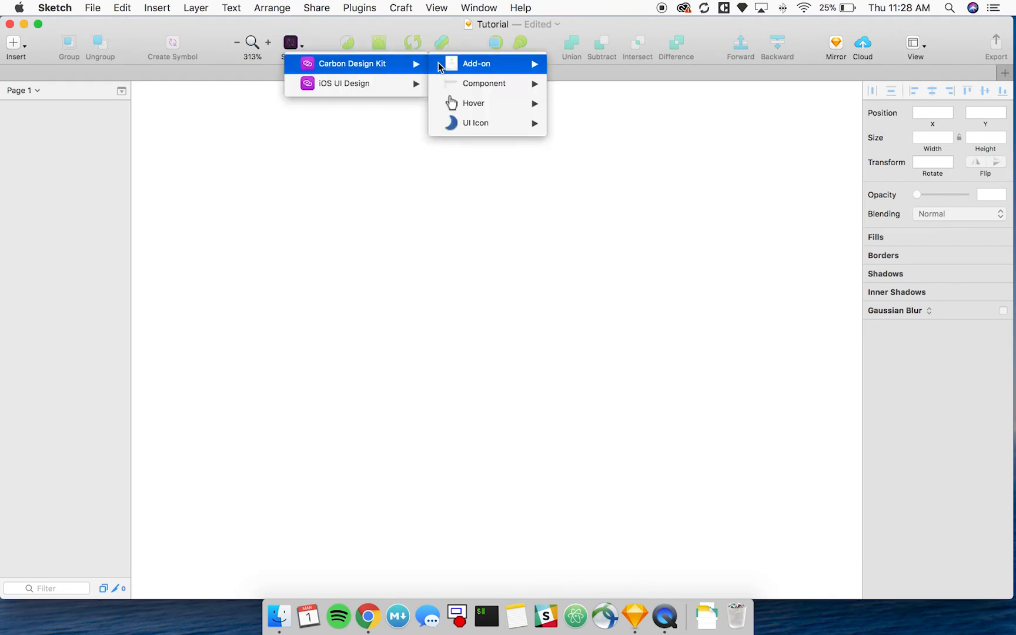
pyautogui.moveTo(455, 83)
pyautogui.moveTo(594, 56)
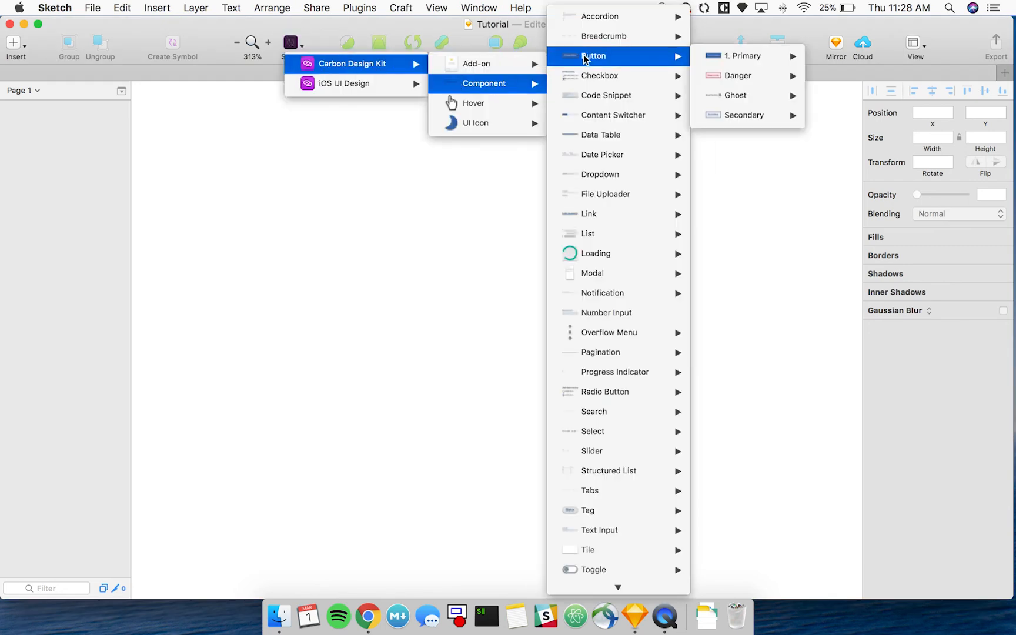
pyautogui.moveTo(743, 57)
pyautogui.click(821, 59)
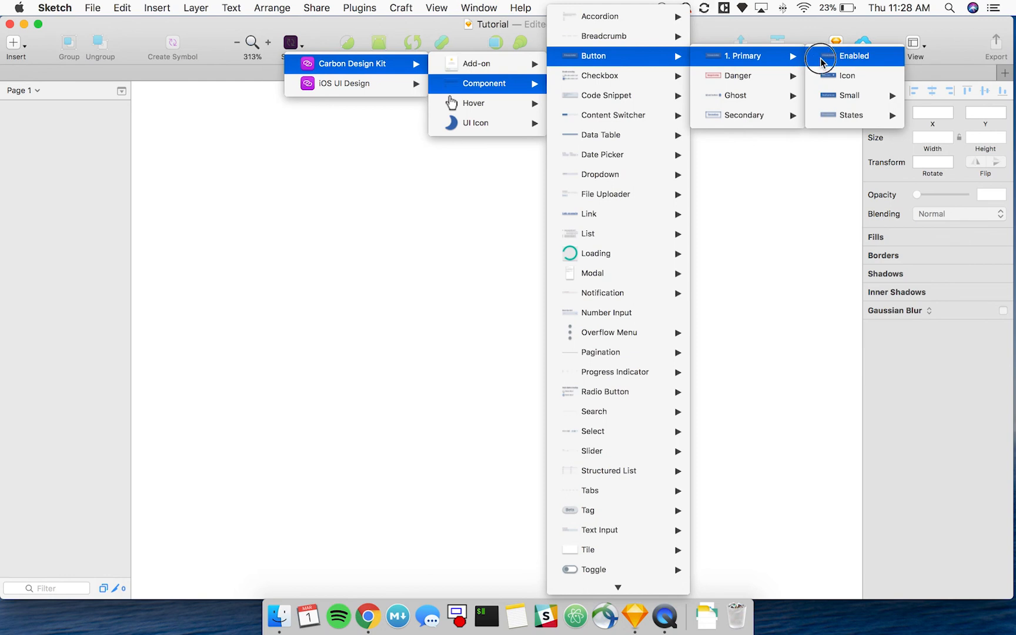
pyautogui.click(505, 292)
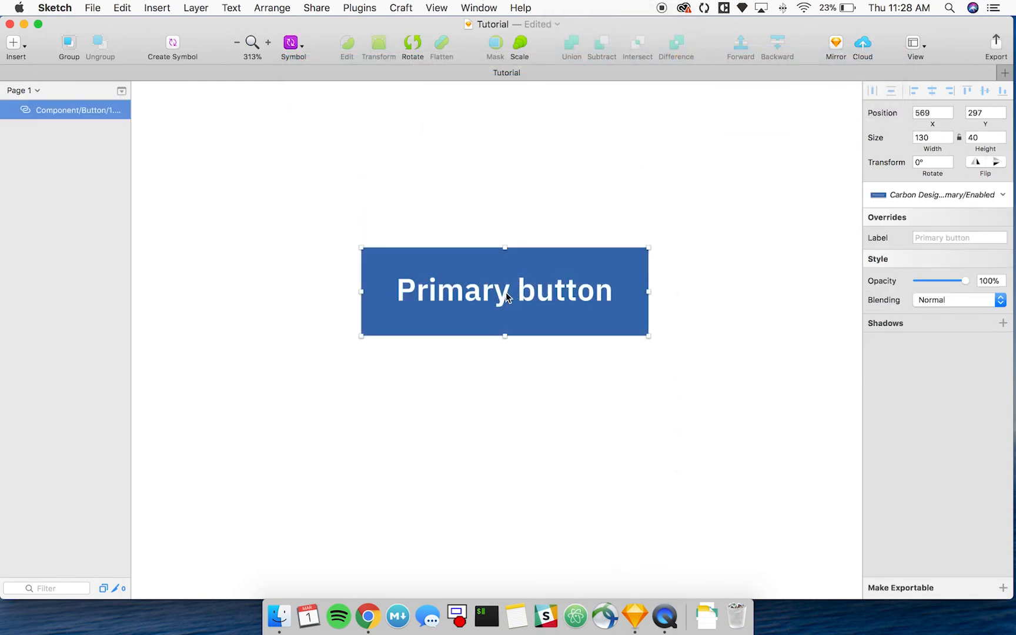
# Set the label override of the primary button to "Carbon Design".
pyautogui.click(951, 239)
pyautogui.write('C')
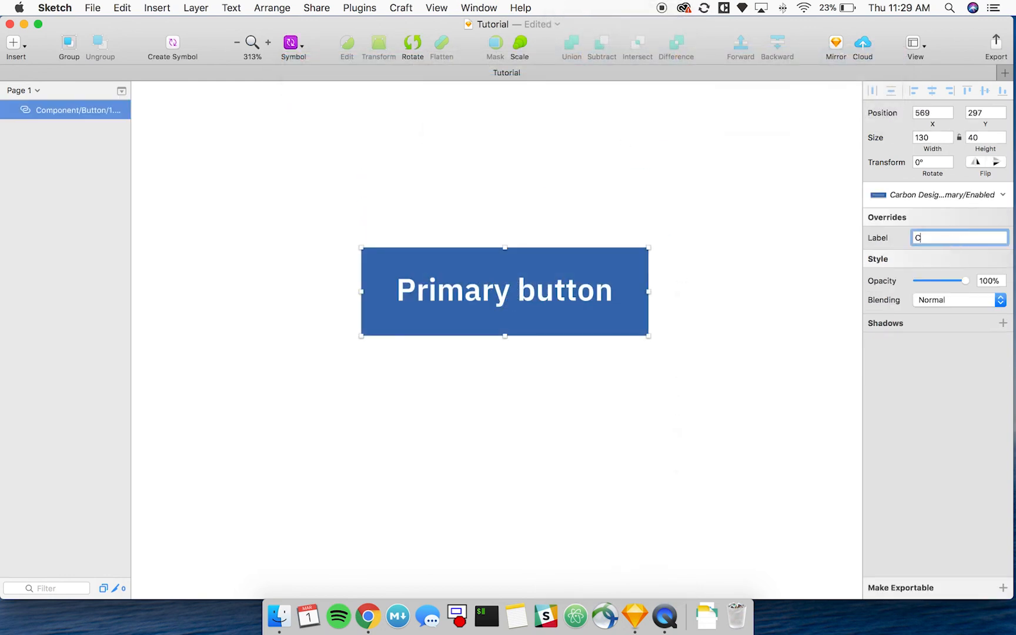
pyautogui.write('arbon Design')
pyautogui.press('Return')
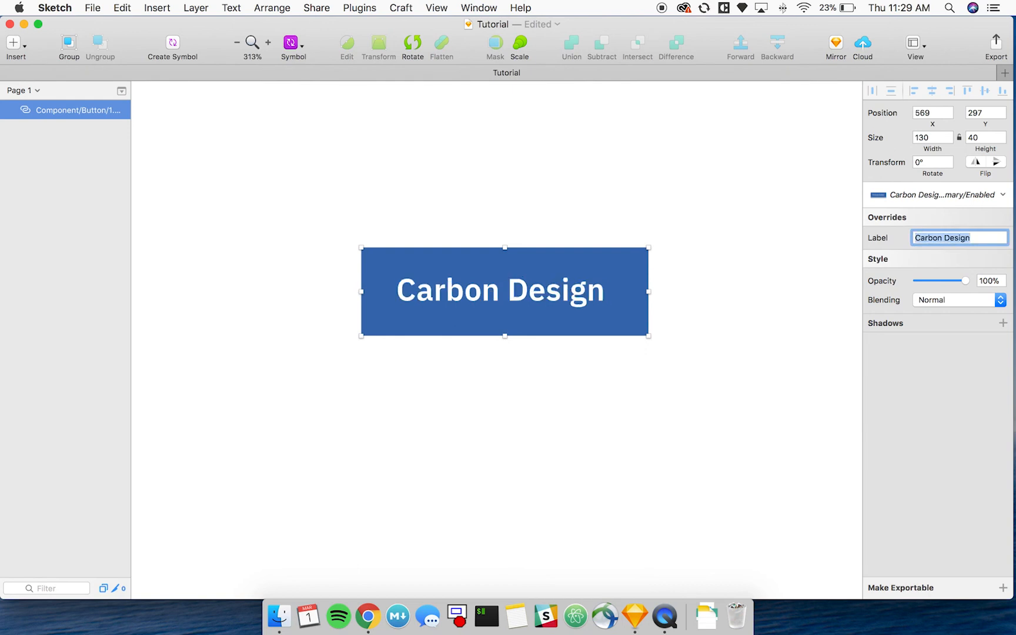
pyautogui.click(697, 290)
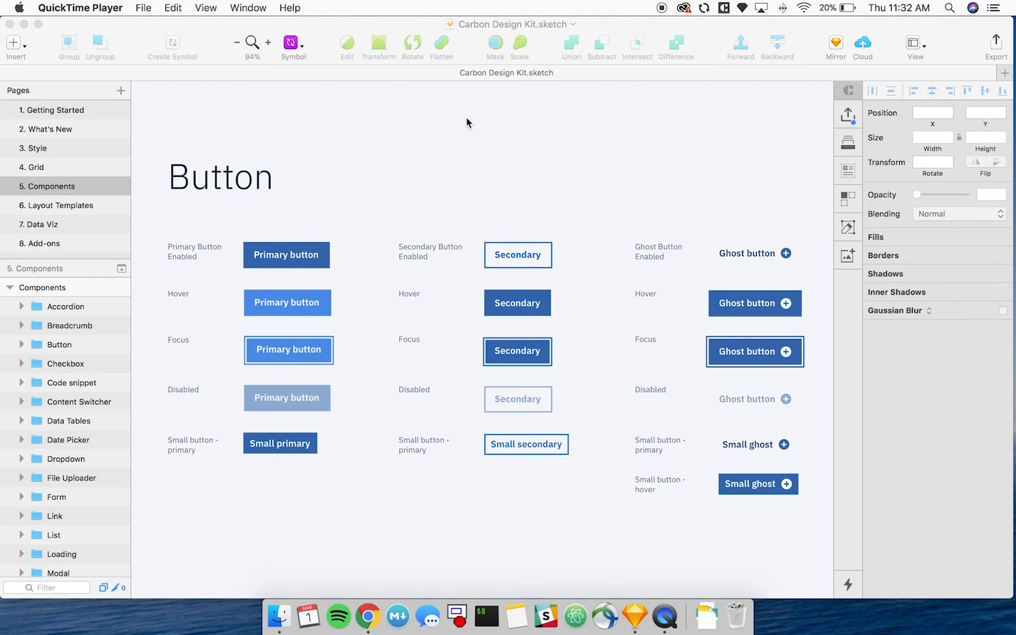
# Open the source symbol of the enabled primary button from the Carbon Design Kit's Components page.
pyautogui.click(277, 250)
pyautogui.doubleClick(264, 249)
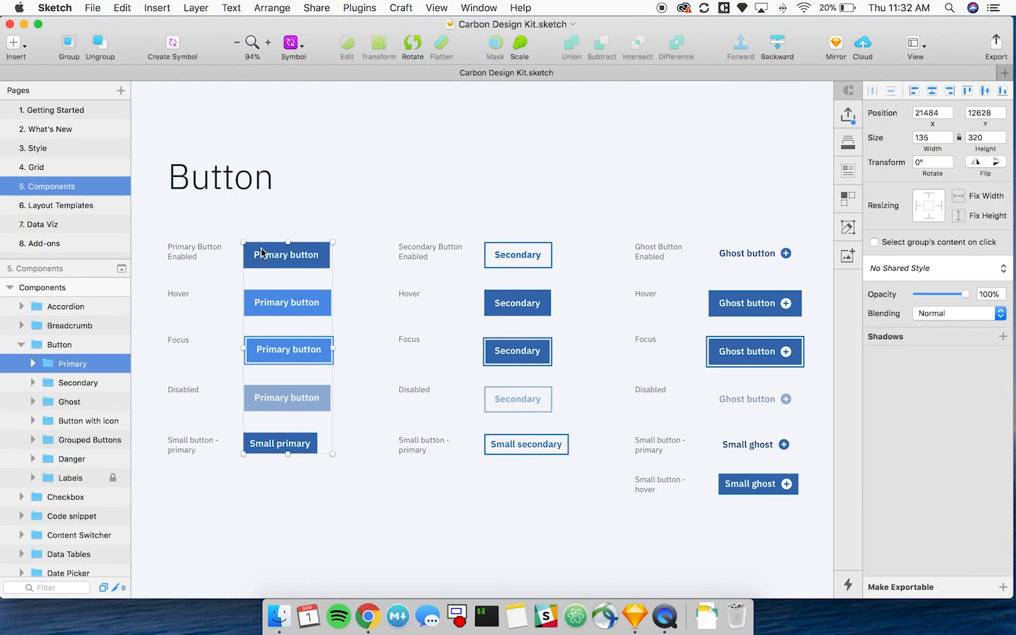
pyautogui.doubleClick(262, 248)
pyautogui.doubleClick(262, 248)
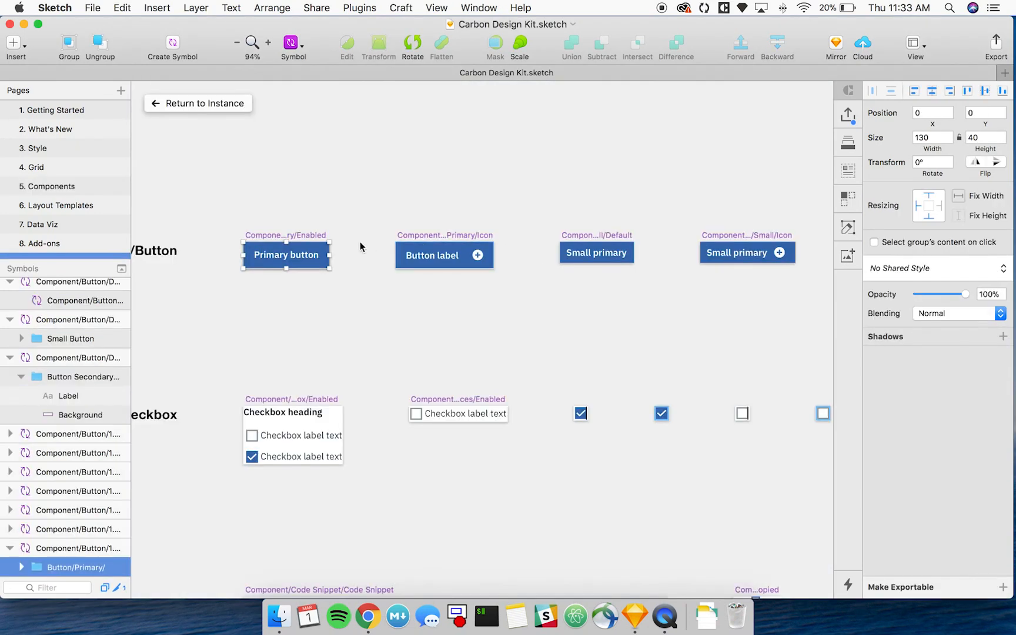
# Change the fill of the enabled primary button's Background layer to magenta BB1989, copy the hex value, and return to the instance.
pyautogui.click(322, 253)
pyautogui.click(325, 247)
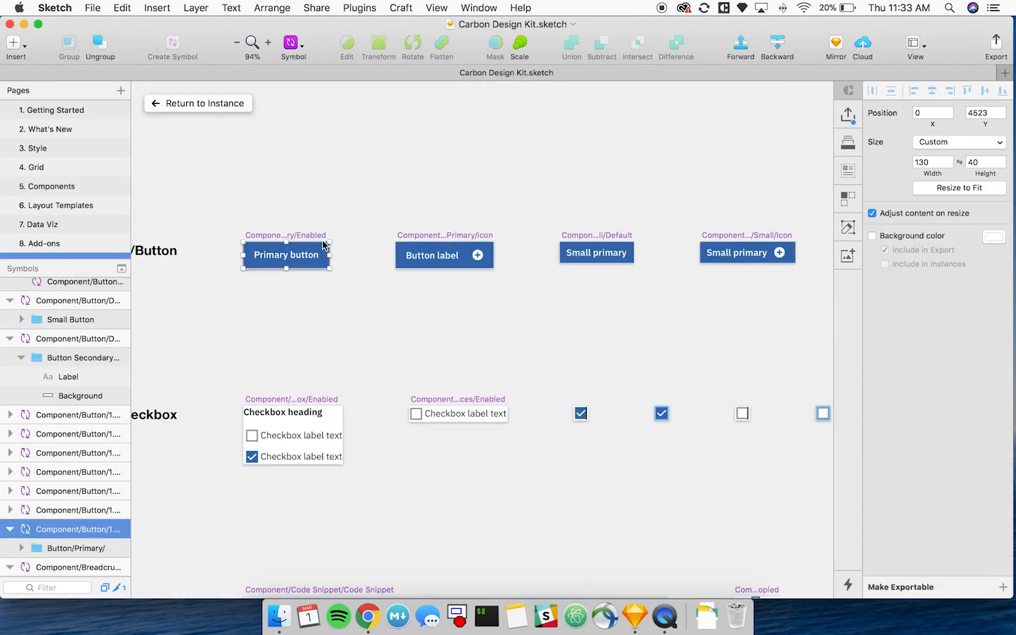
pyautogui.click(327, 251)
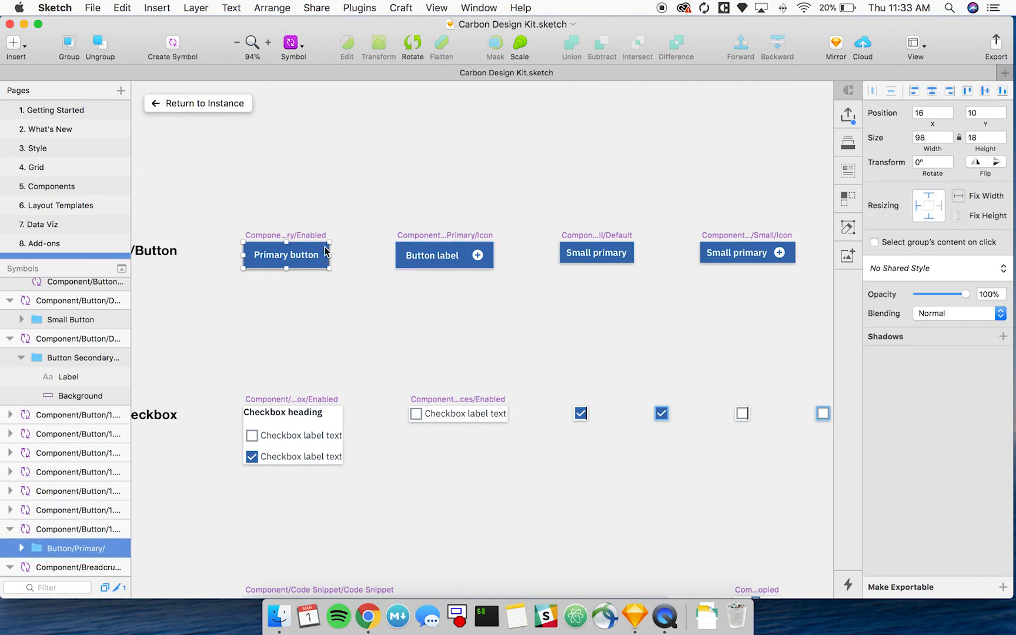
pyautogui.doubleClick(326, 250)
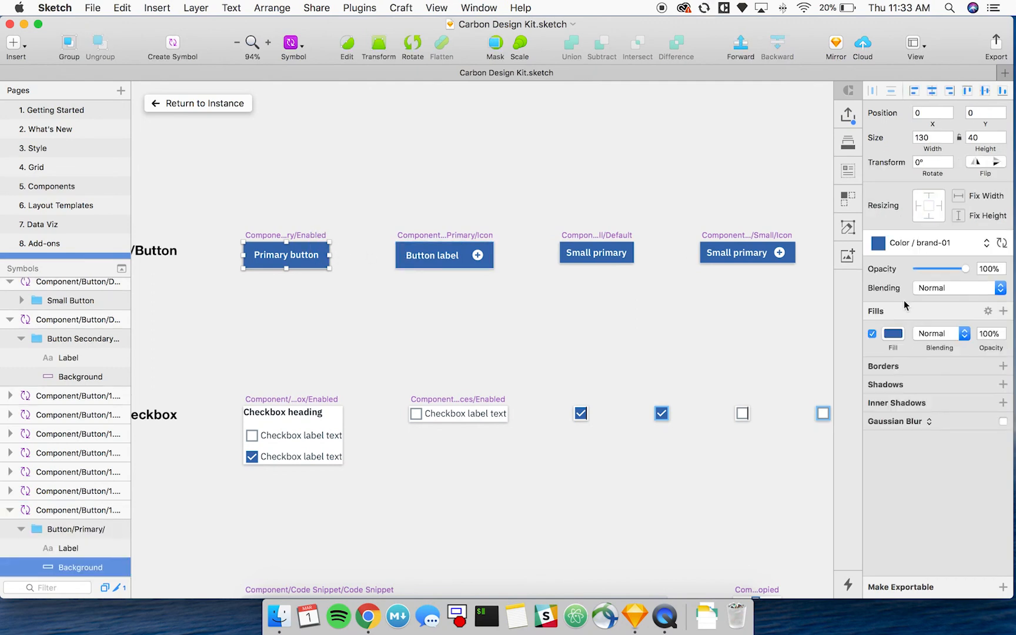
pyautogui.click(893, 333)
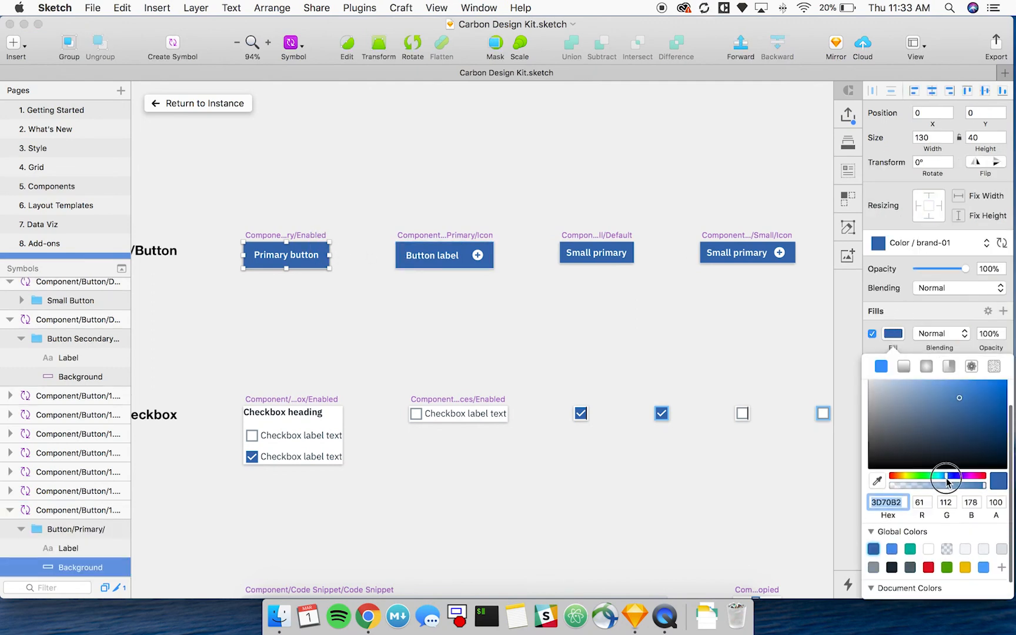
pyautogui.moveTo(949, 476); pyautogui.dragTo(975, 476)
pyautogui.click(988, 394)
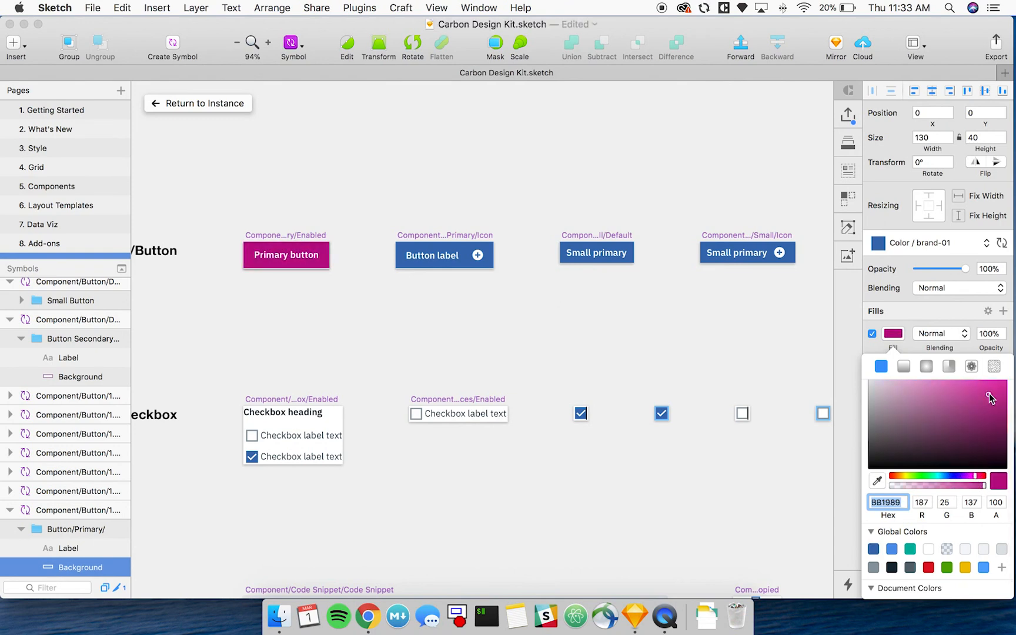
pyautogui.click(885, 504)
pyautogui.click(227, 103)
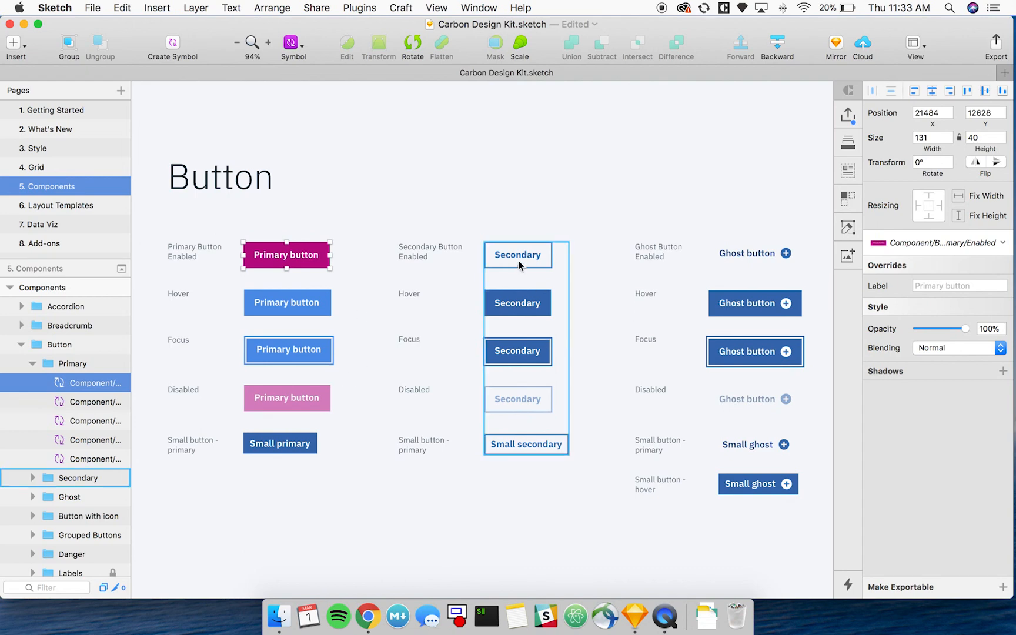
# Open the enabled secondary button's source symbol and set its Background layer's border color to the copied hex BB1989.
pyautogui.hscroll(10, 607, 241)
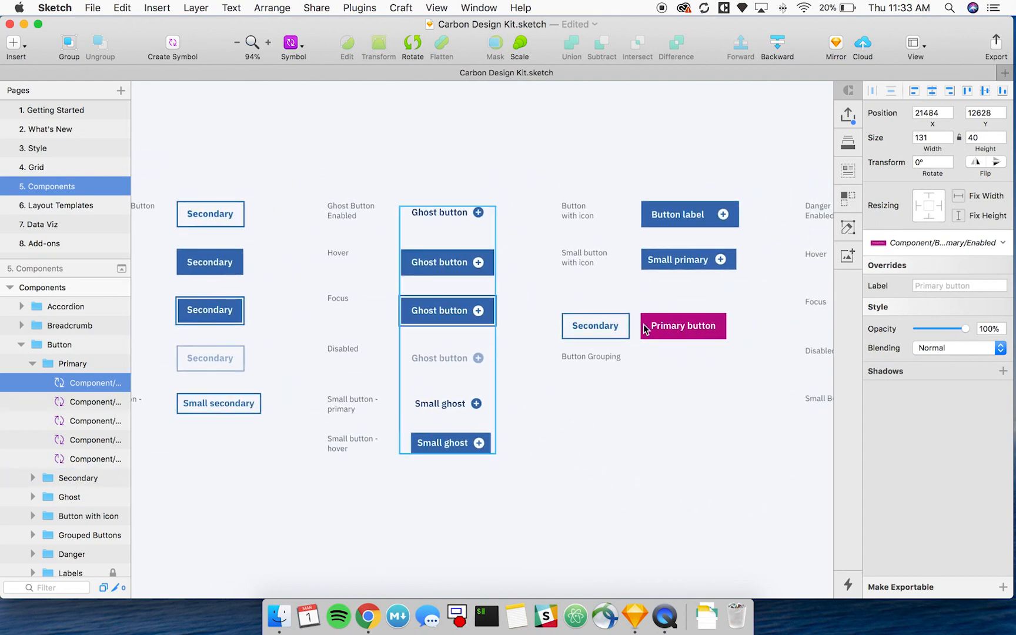
pyautogui.hscroll(-10, 422, 215)
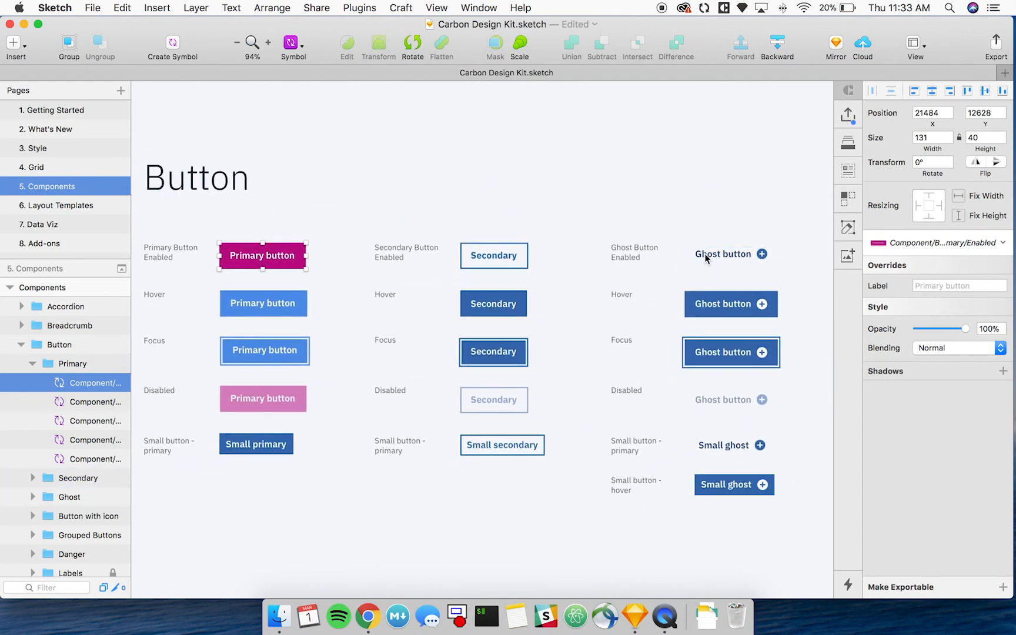
pyautogui.click(512, 248)
pyautogui.doubleClick(512, 248)
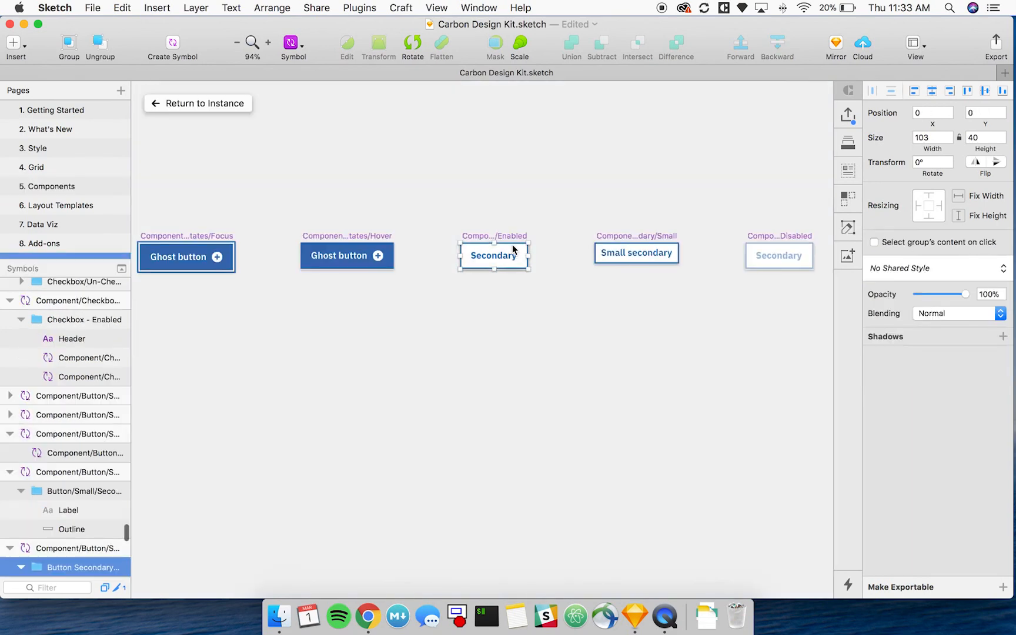
pyautogui.doubleClick(512, 244)
pyautogui.click(892, 388)
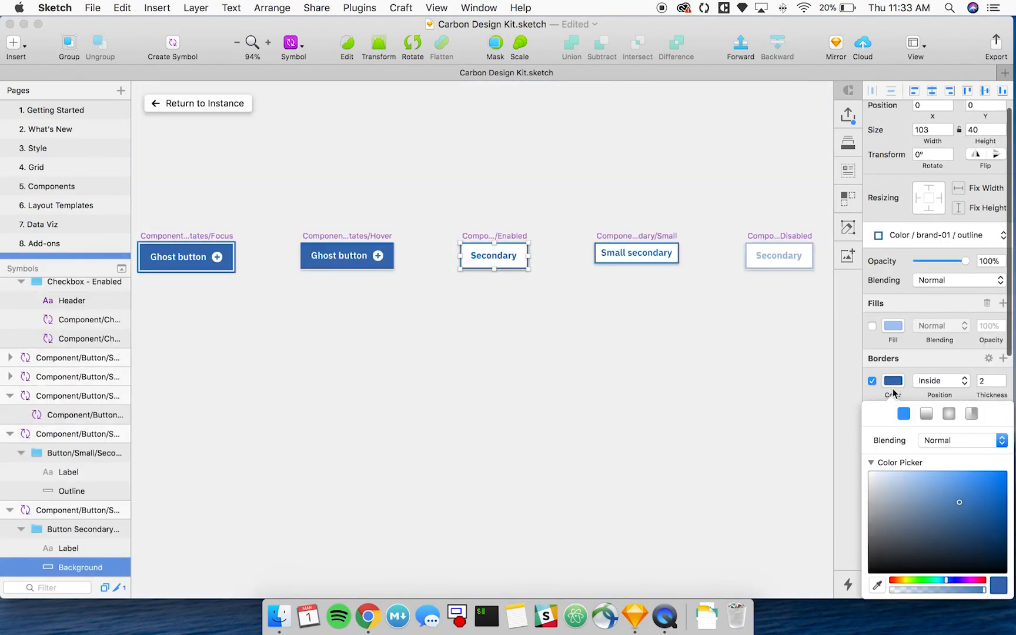
pyautogui.scroll(-3, 937, 504)
pyautogui.press('BackSpace')
pyautogui.write('BB1989')
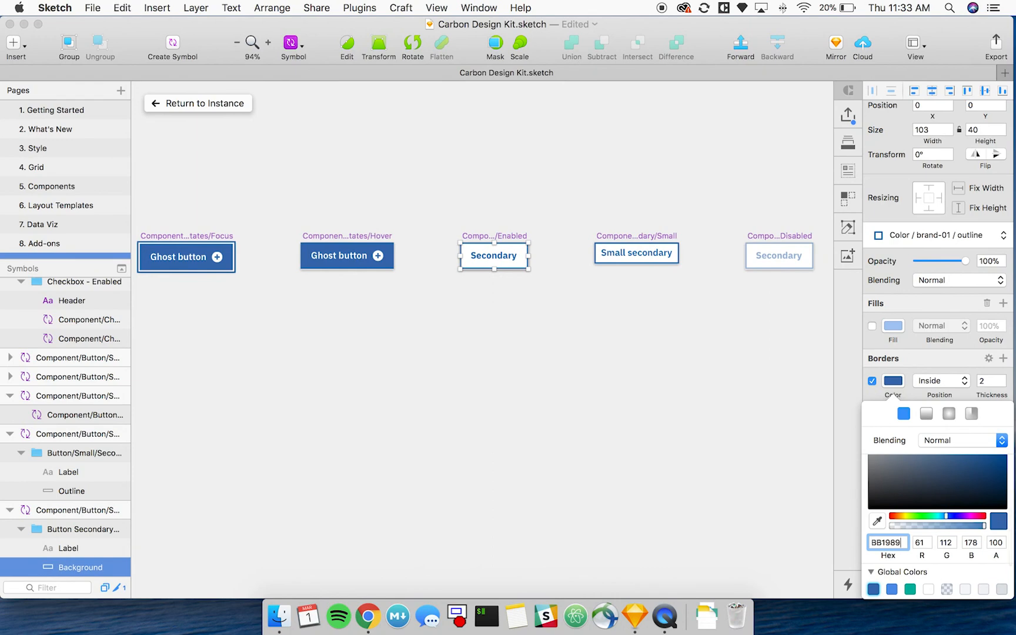
pyautogui.press('Return')
pyautogui.press('super+c')
# Set the text color of the enabled secondary button's Label to the copied magenta hex and return to the instance.
pyautogui.click(501, 257)
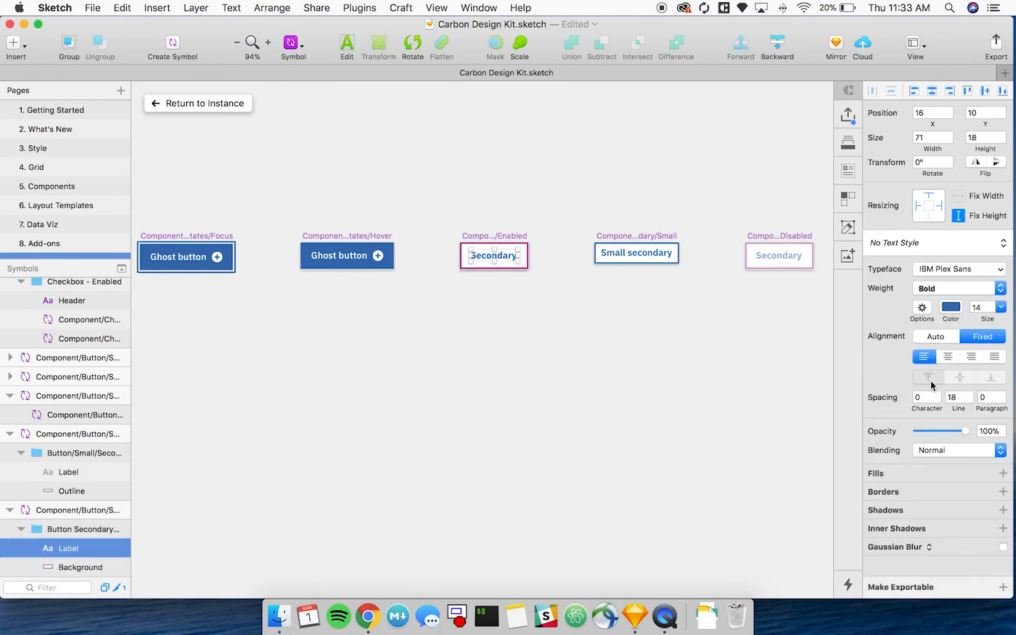
pyautogui.click(951, 307)
pyautogui.press('BackSpace')
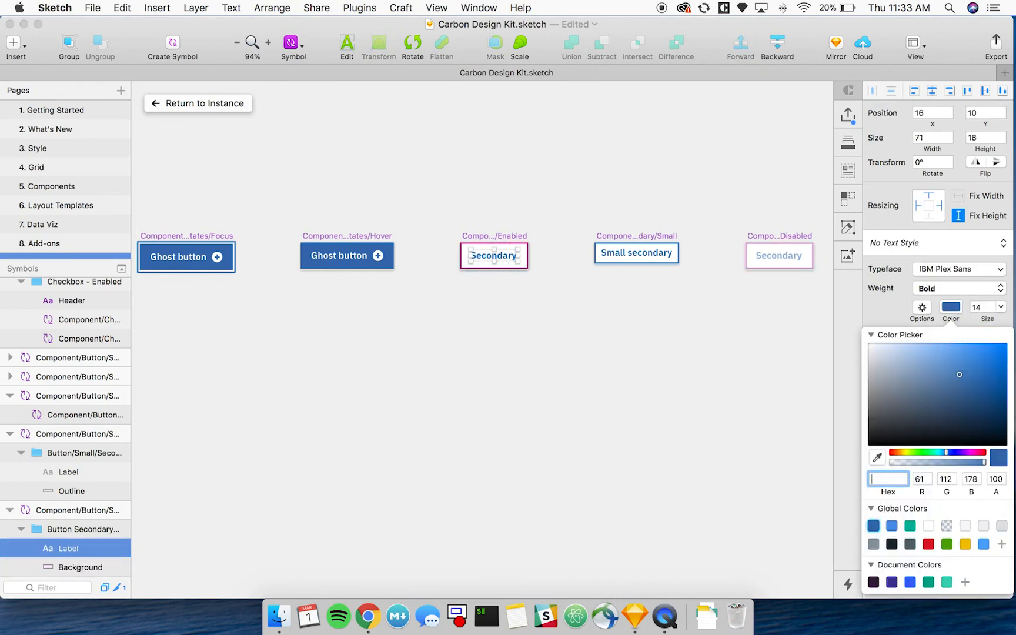
pyautogui.press('super+v')
pyautogui.press('Return')
pyautogui.click(176, 103)
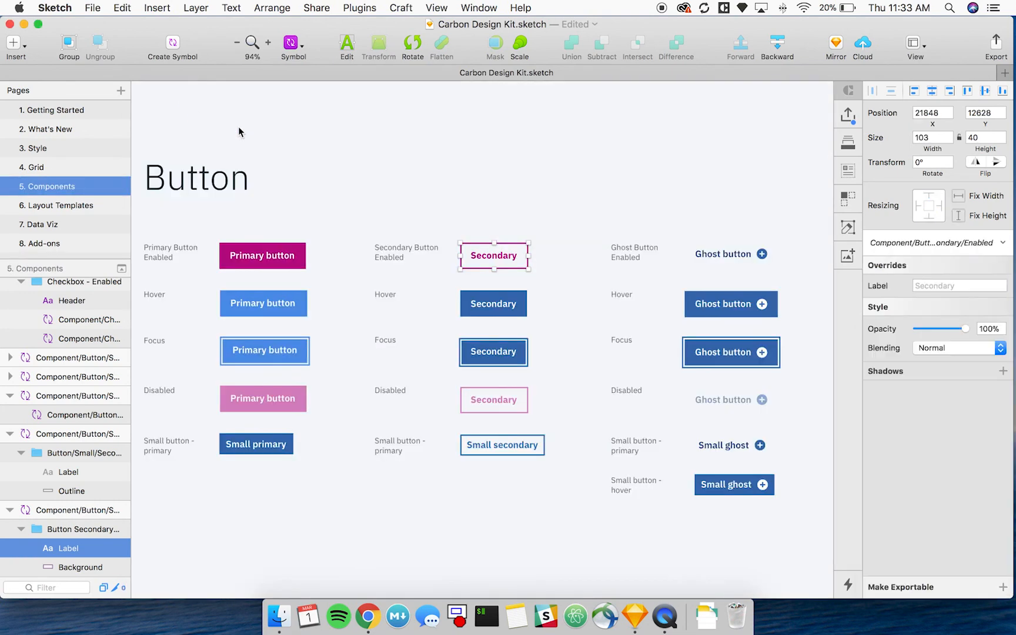
pyautogui.click(523, 207)
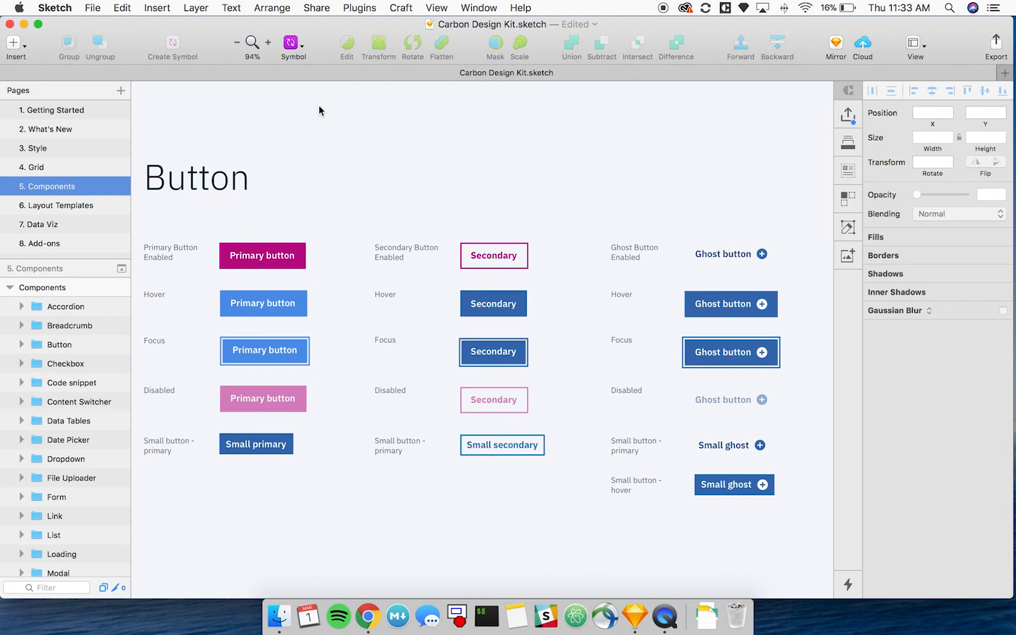
pyautogui.click(603, 333)
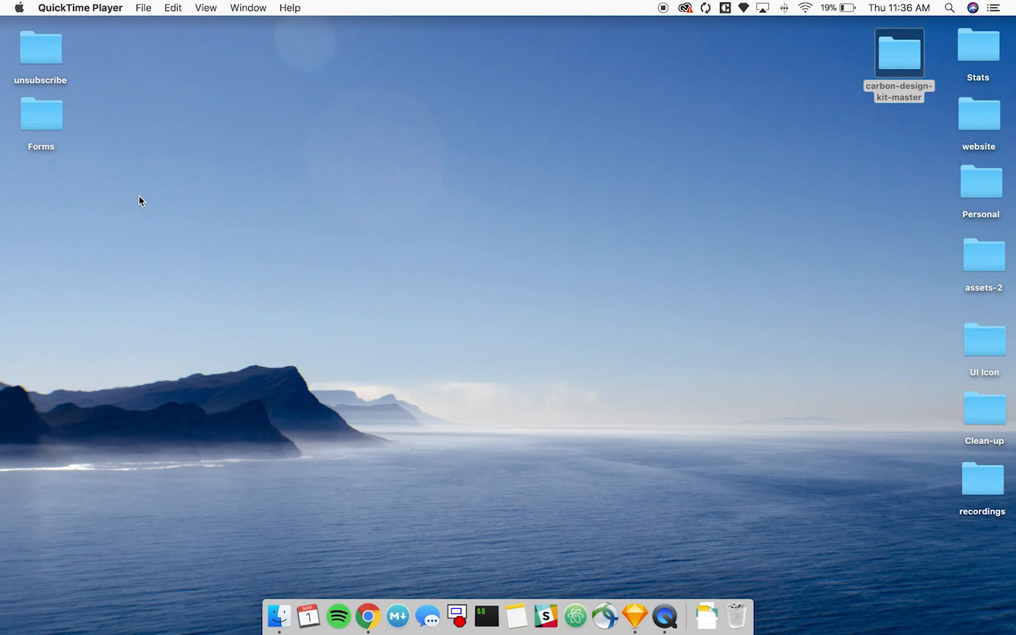
# In Finder, move the most recent Carbon Design Kit.sketch into the Carbon Design Kit - 8.1.0 folder within the Desktop's carbon-design-kit-master, replacing the existing file.
pyautogui.click(275, 616)
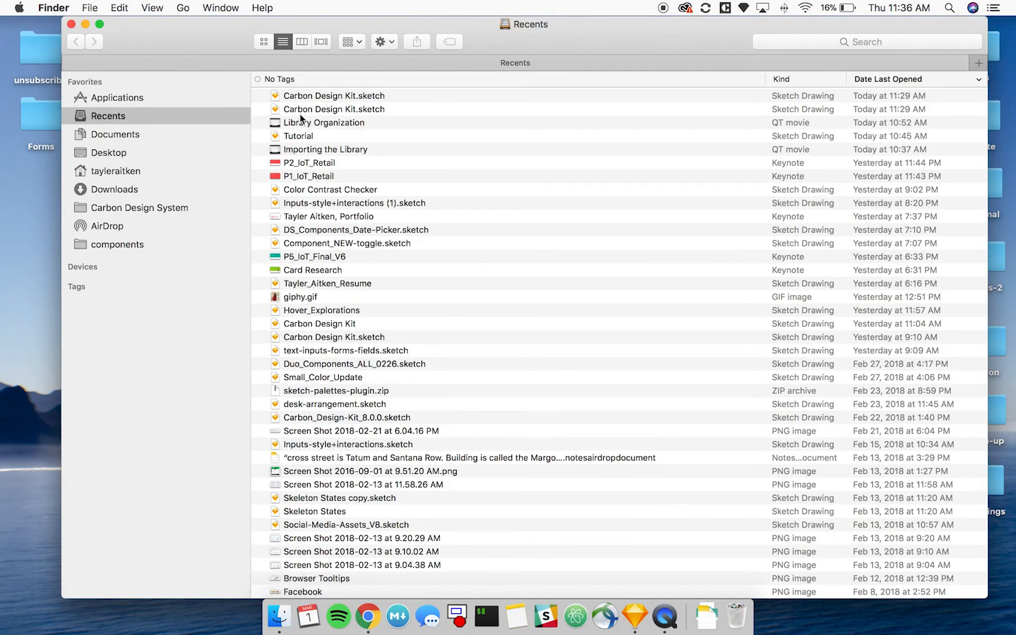
pyautogui.click(297, 96)
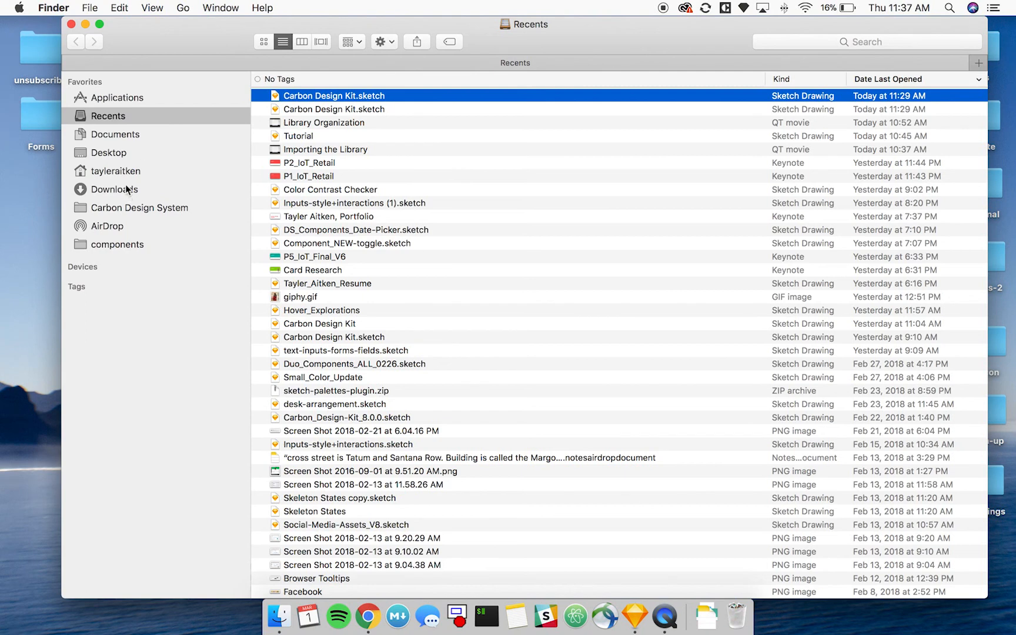
pyautogui.click(117, 153)
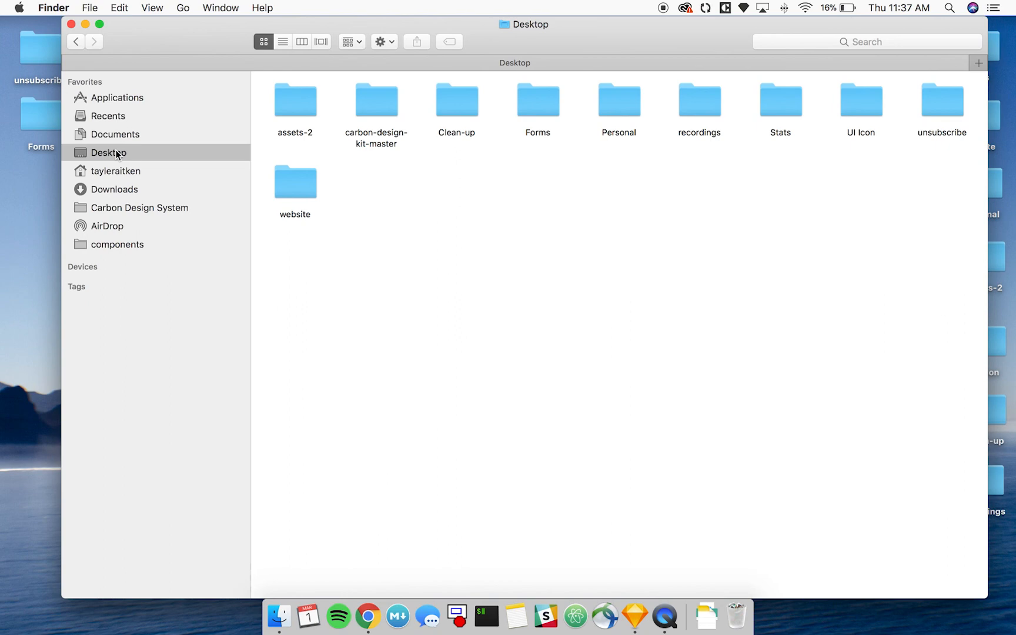
pyautogui.doubleClick(368, 106)
pyautogui.doubleClick(286, 90)
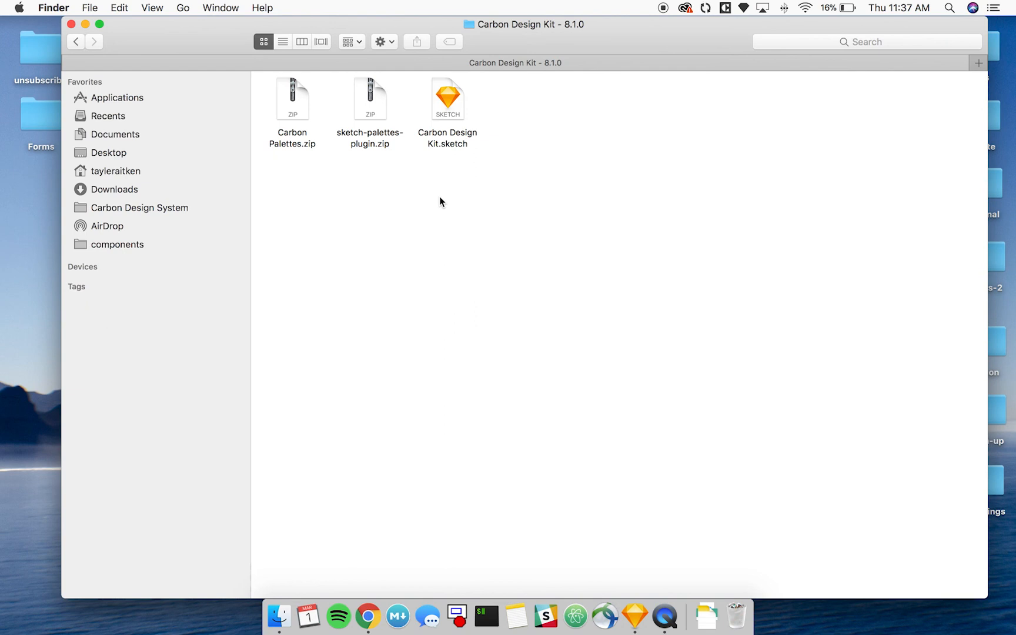
pyautogui.press('super+alt+v')
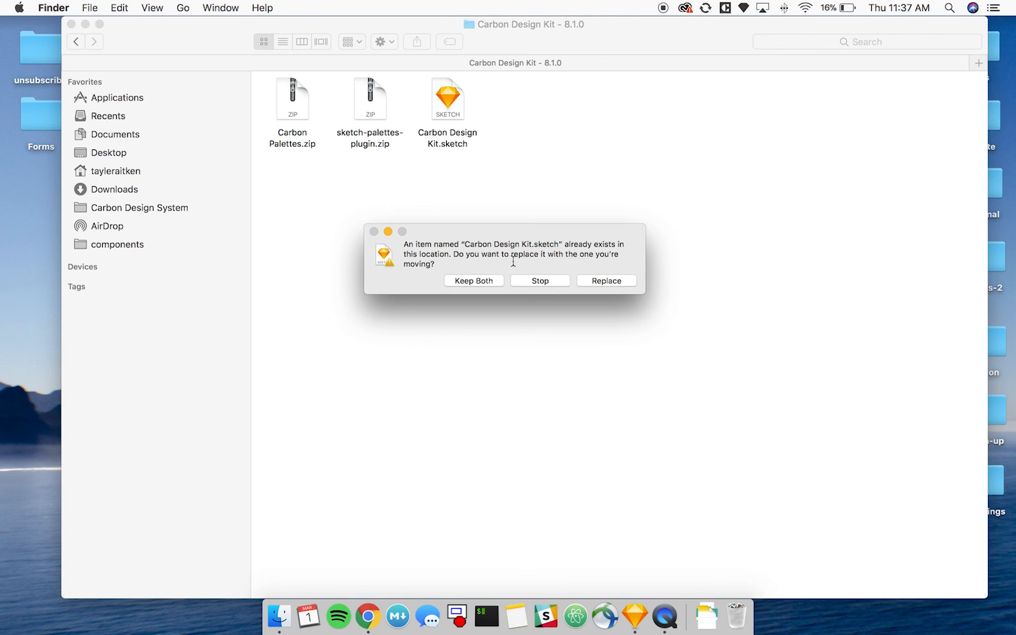
pyautogui.click(618, 281)
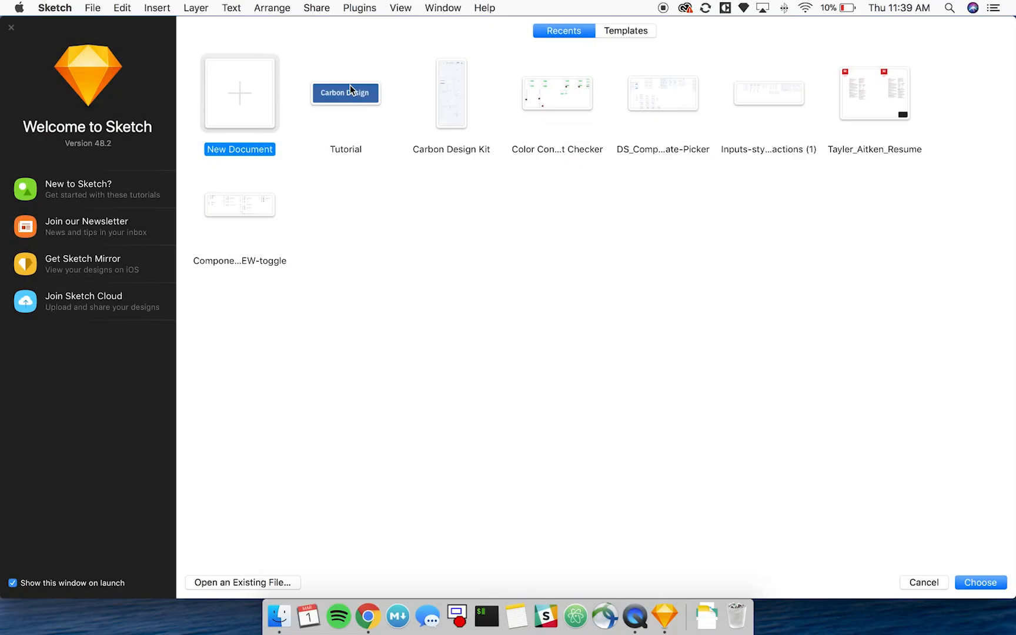
# Open the Tutorial document in Sketch and place an enabled secondary button symbol from Carbon Design Kit beneath the Carbon Design button.
pyautogui.click(360, 91)
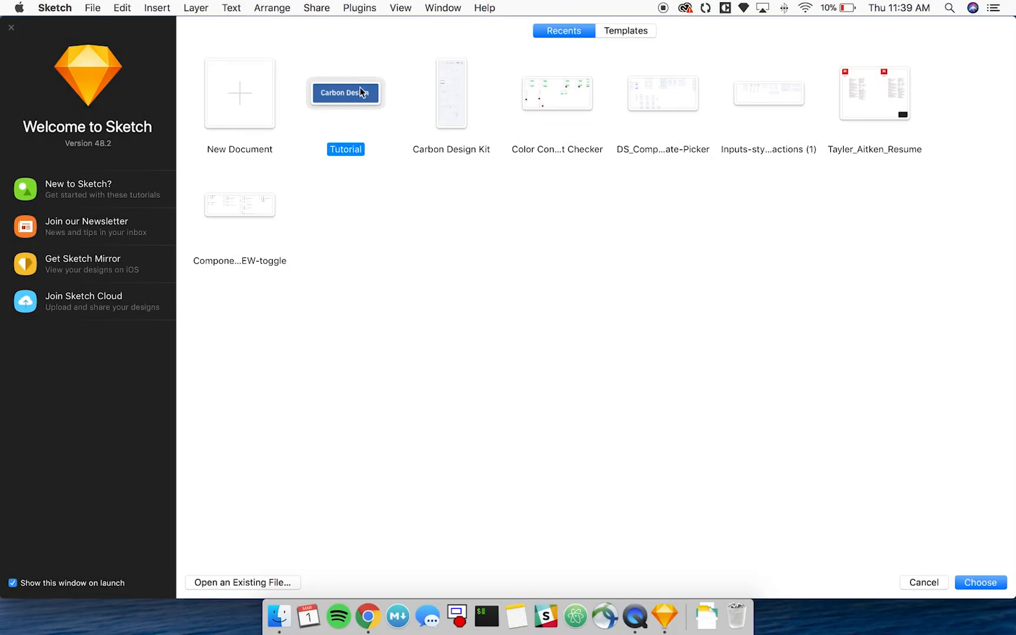
pyautogui.click(978, 584)
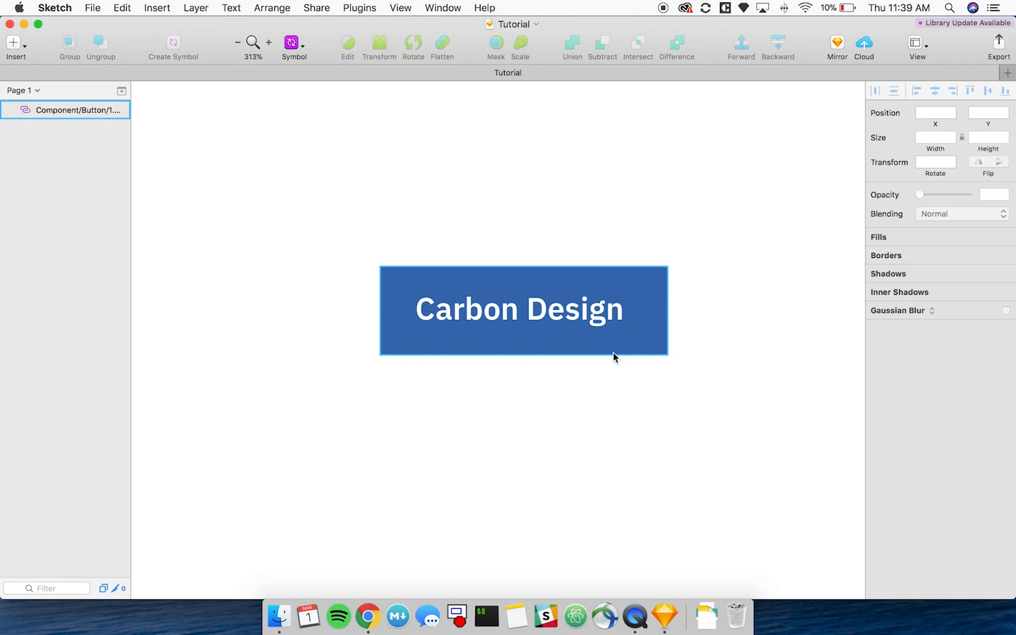
pyautogui.click(291, 43)
pyautogui.moveTo(352, 64)
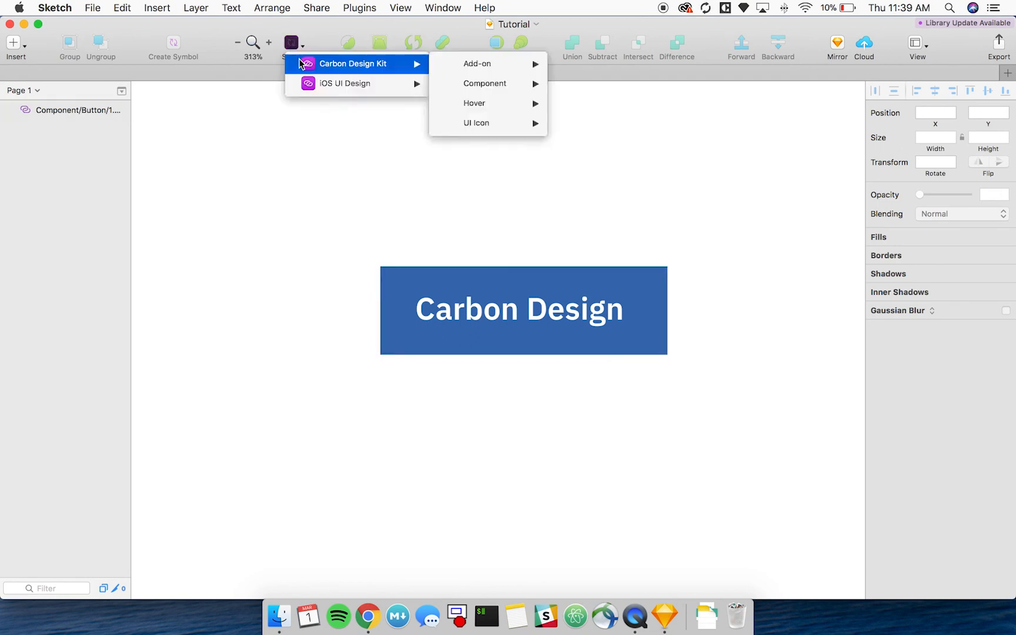
pyautogui.moveTo(483, 83)
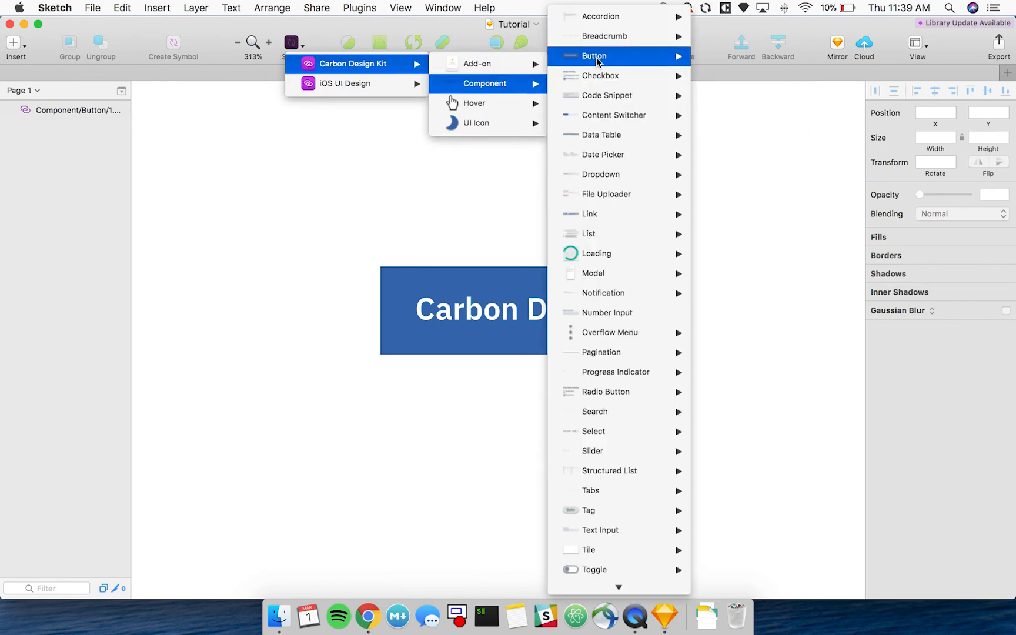
pyautogui.moveTo(597, 59)
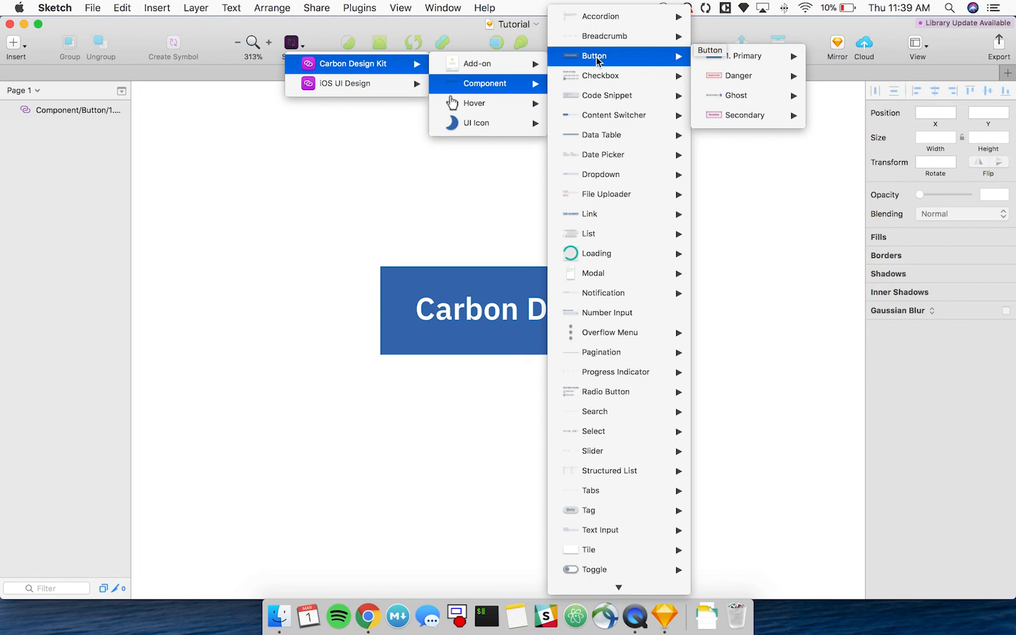
pyautogui.moveTo(747, 117)
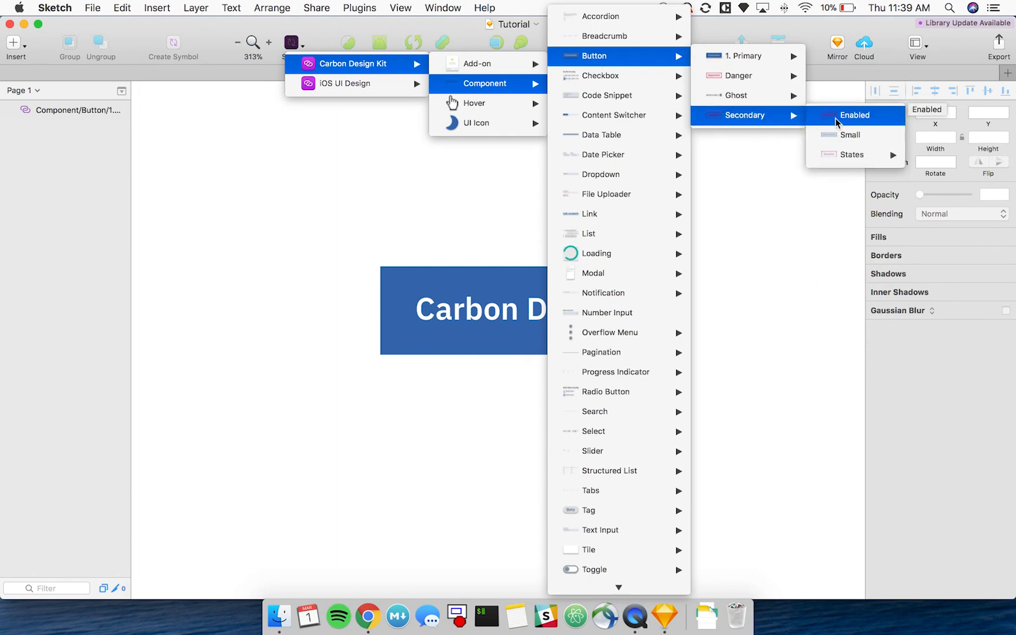
pyautogui.click(835, 117)
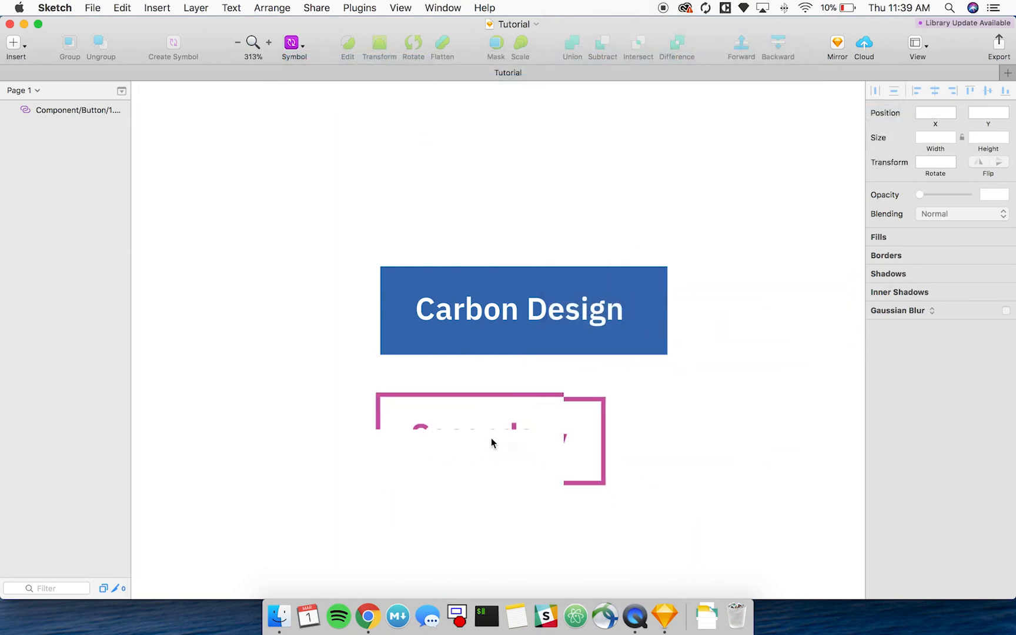
pyautogui.click(492, 441)
pyautogui.click(654, 428)
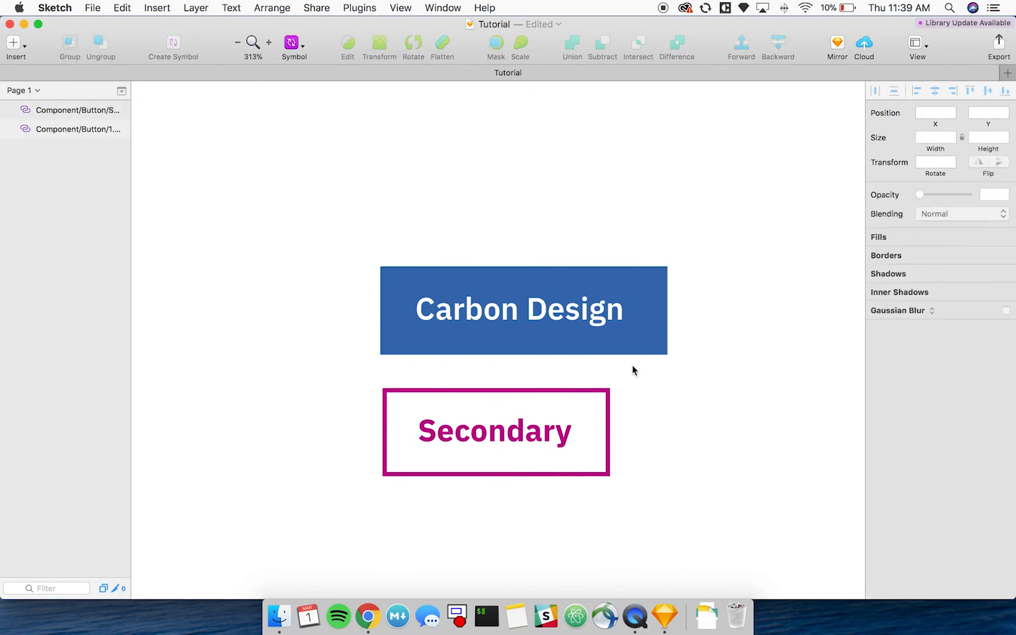
# Apply the available library update to the outdated enabled primary button symbol used by the Carbon Design button.
pyautogui.click(642, 340)
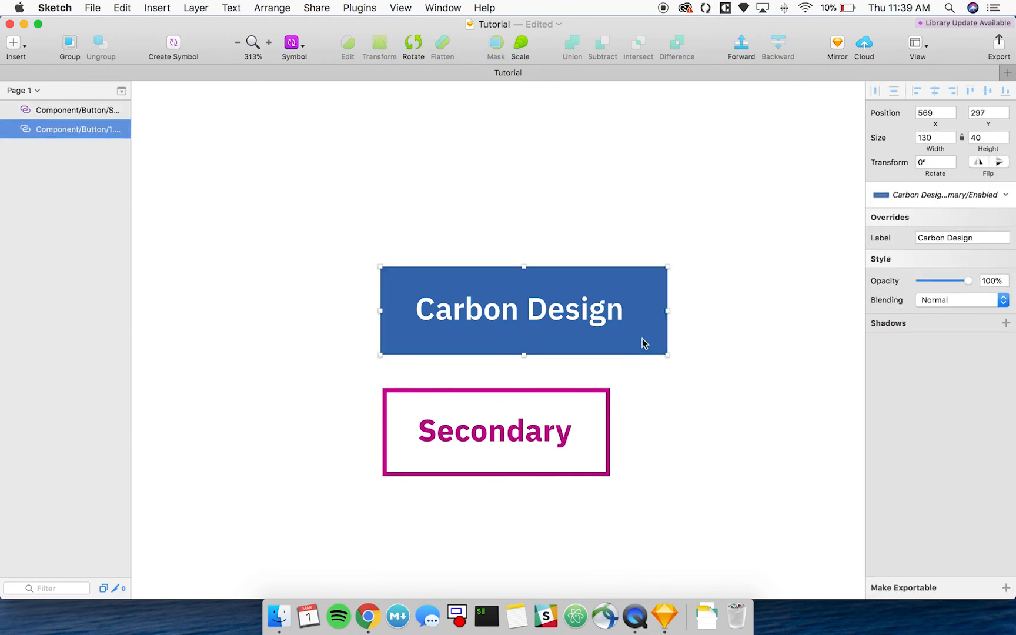
pyautogui.click(944, 23)
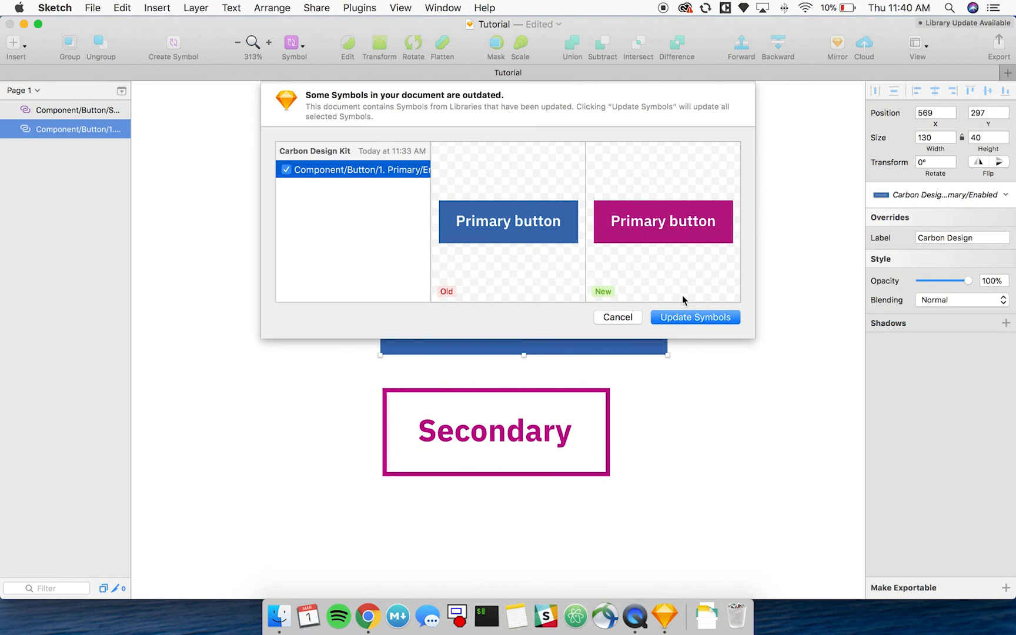
pyautogui.click(682, 315)
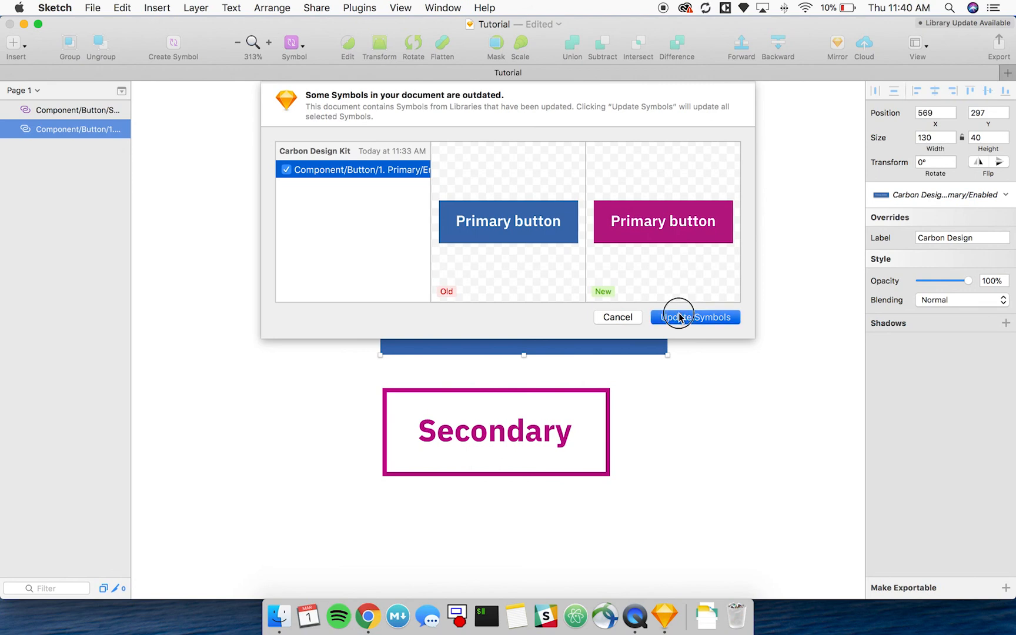
pyautogui.click(689, 269)
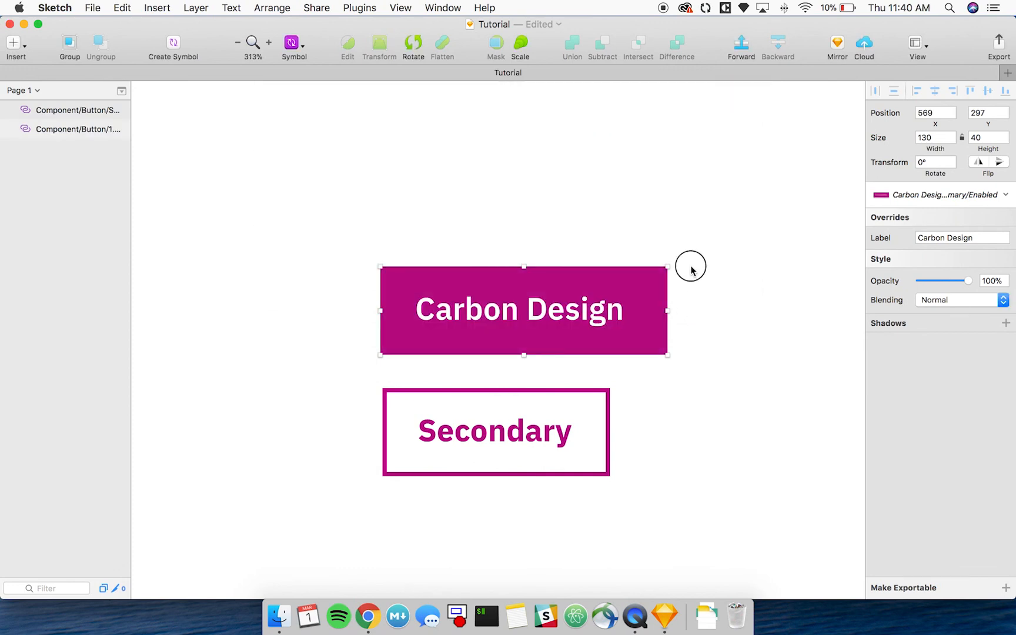